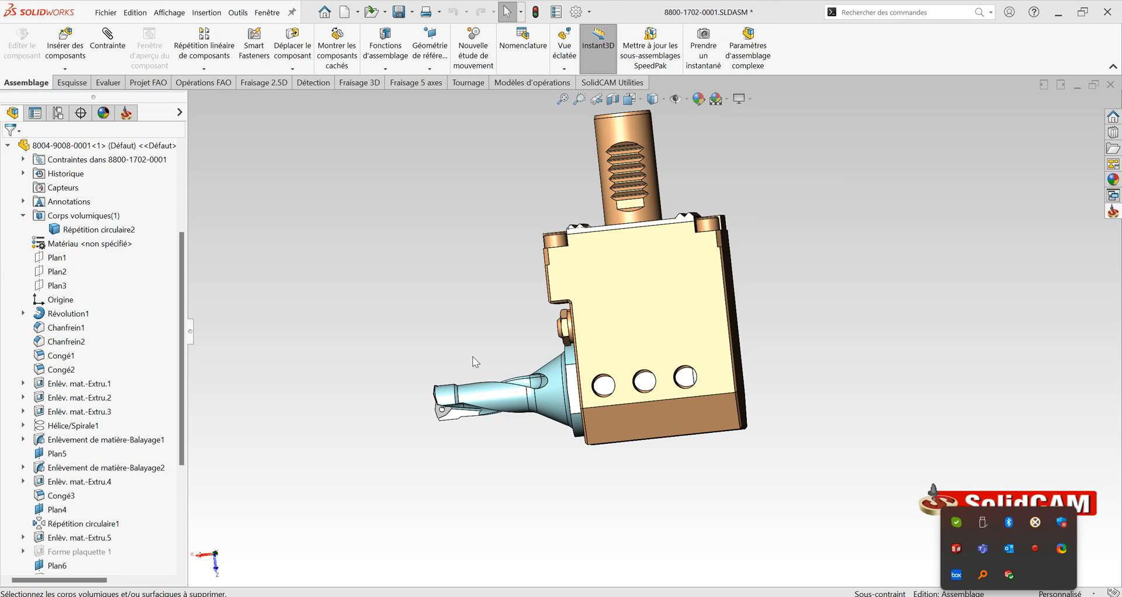
- Check the installed SolidCAM release and version in its About information, and close it
scroll(471, 421, down, 3)
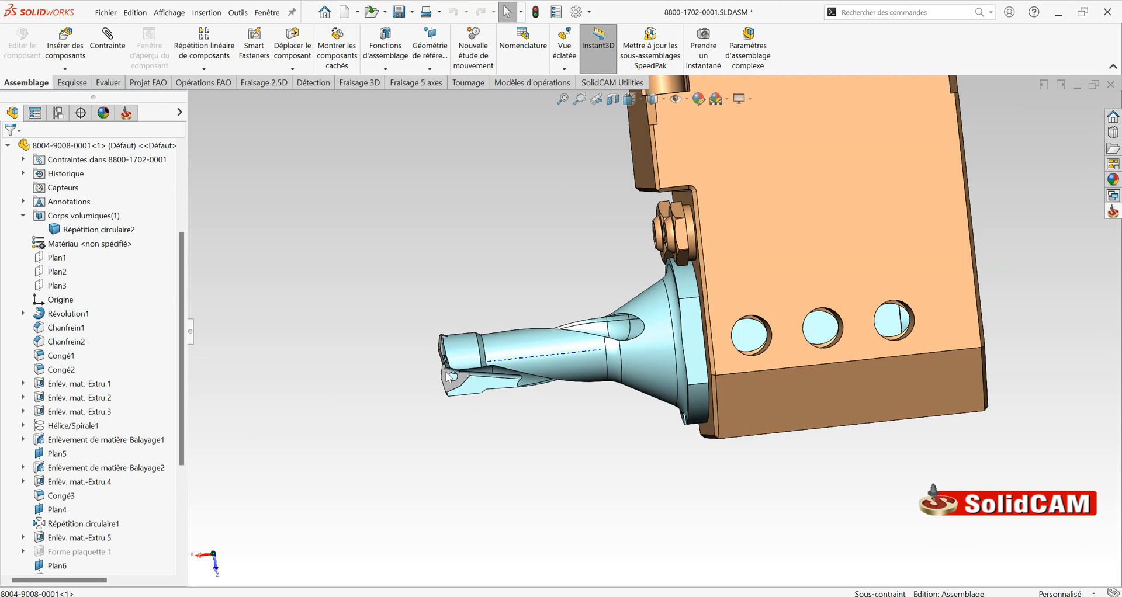
scroll(541, 386, down, 2)
scroll(773, 360, up, 4)
scroll(965, 272, down, 2)
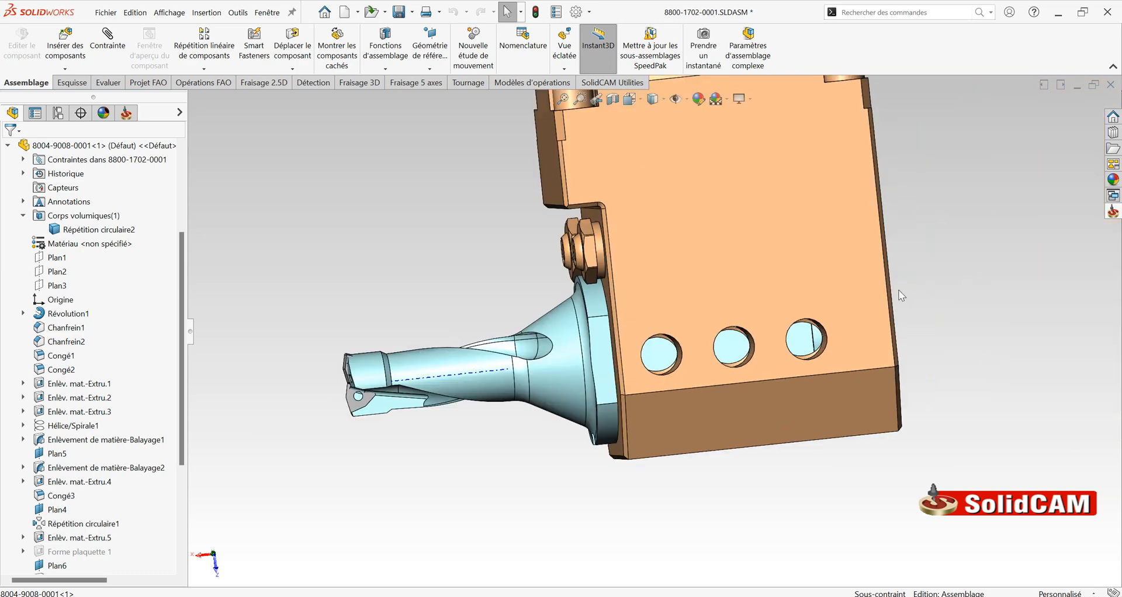
click(1034, 12)
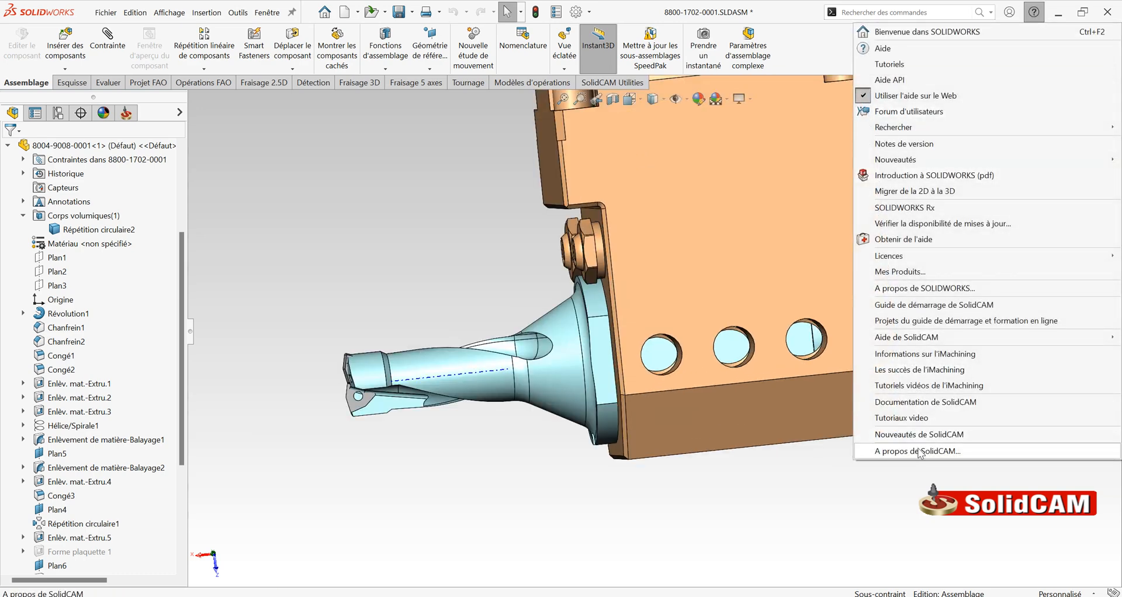
click(889, 453)
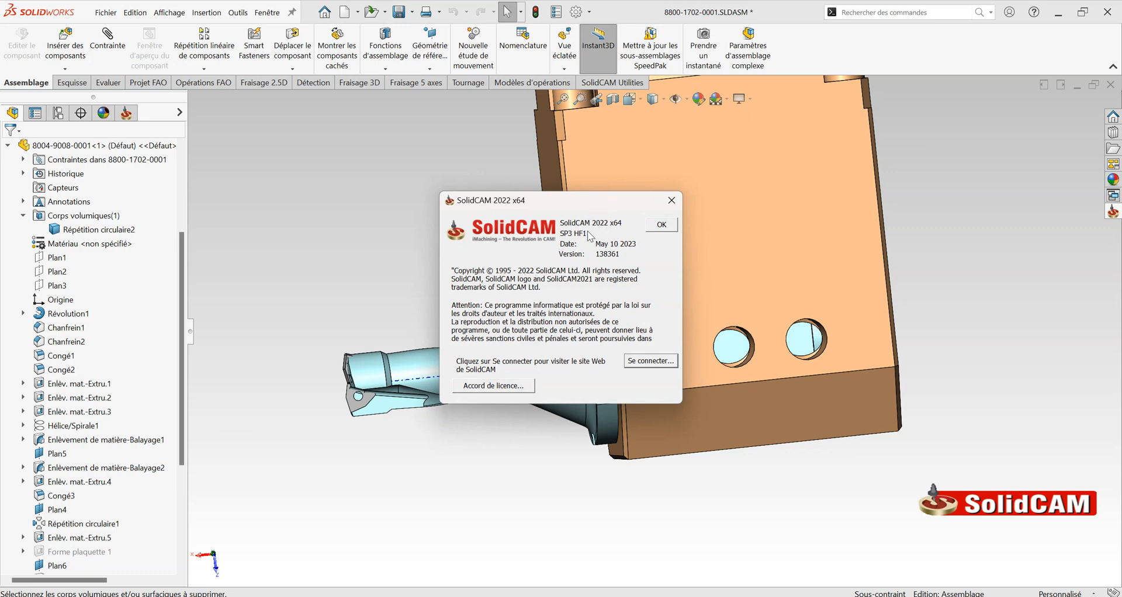
click(672, 201)
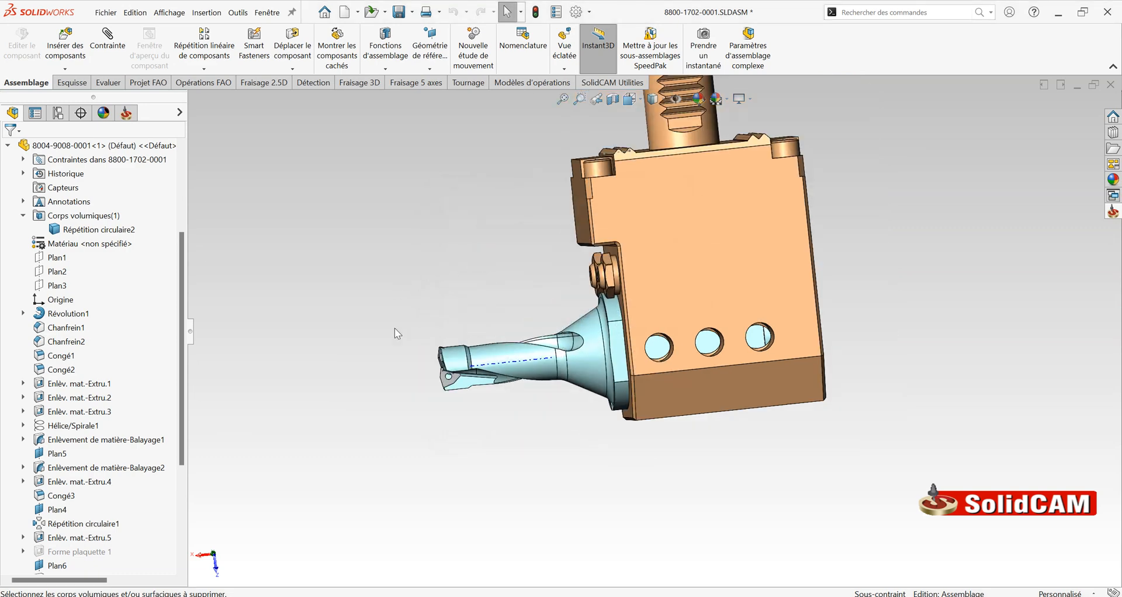
scroll(16, 268, up, 3)
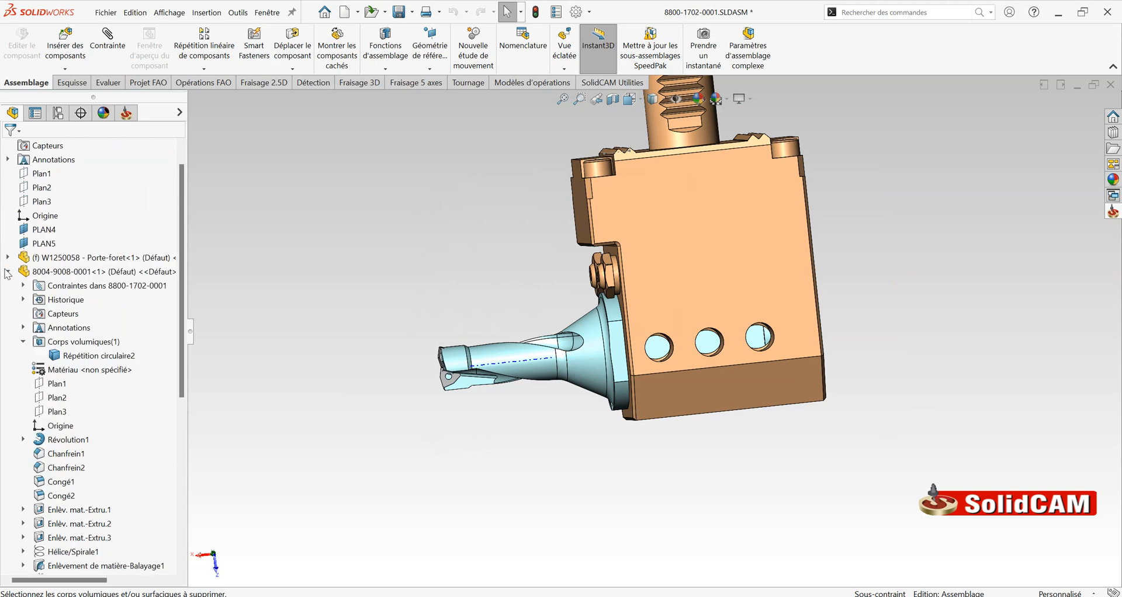
click(6, 271)
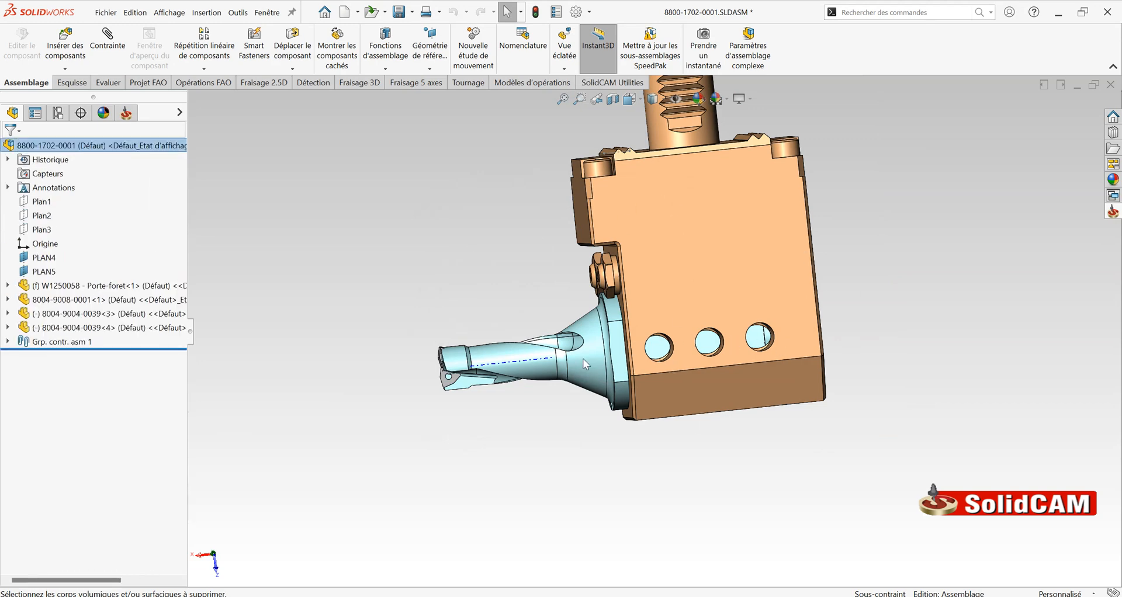
scroll(573, 357, up, 2)
scroll(651, 303, down, 3)
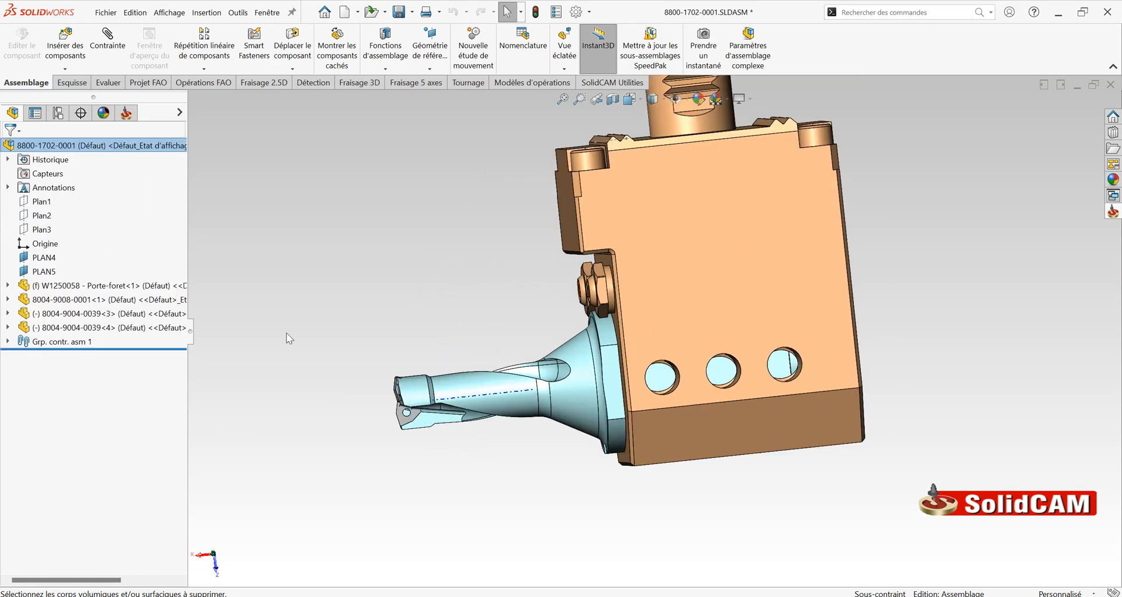
scroll(286, 333, up, 2)
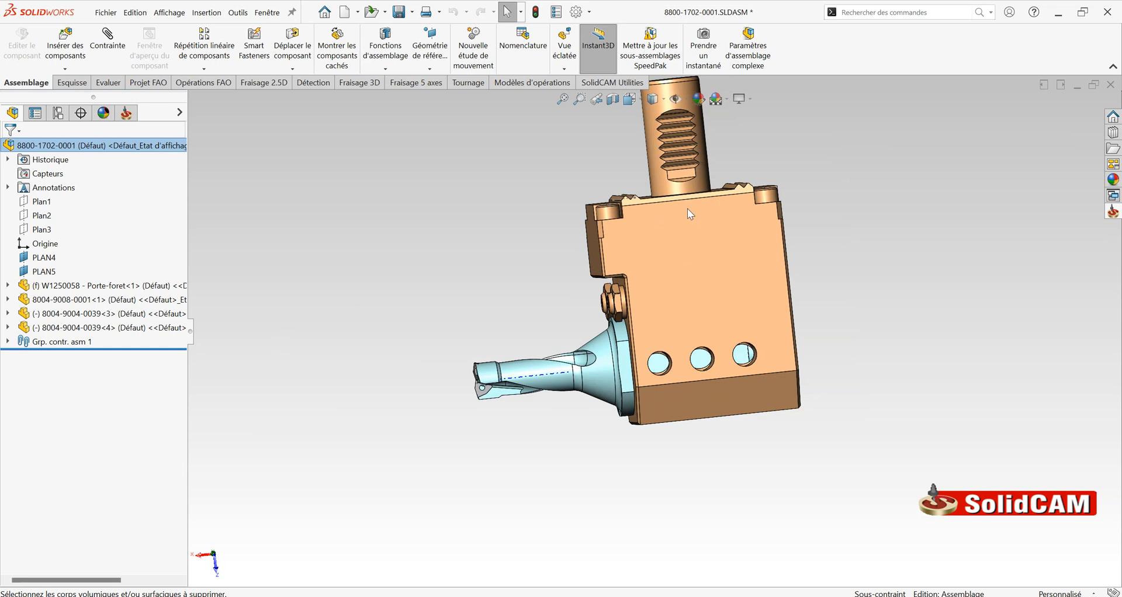
scroll(468, 362, down, 4)
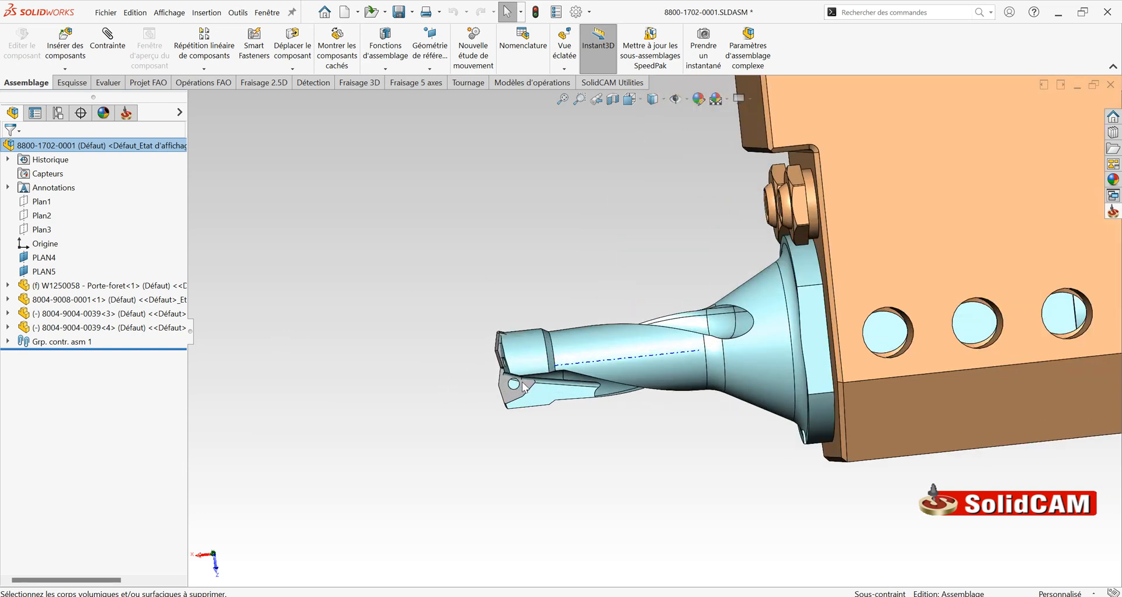
scroll(601, 311, up, 8)
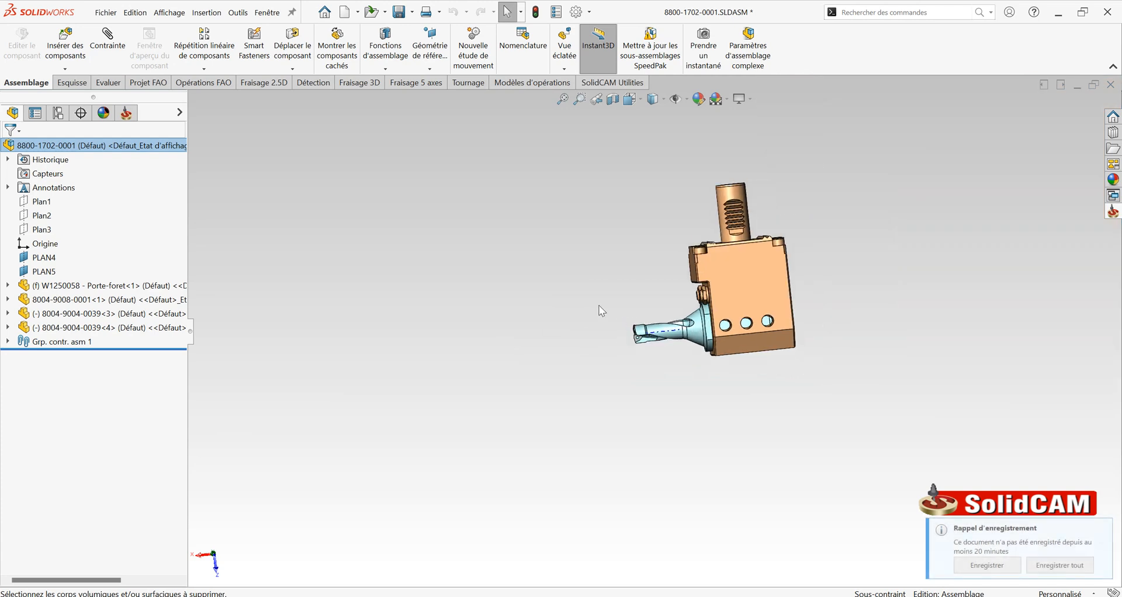
click(97, 287)
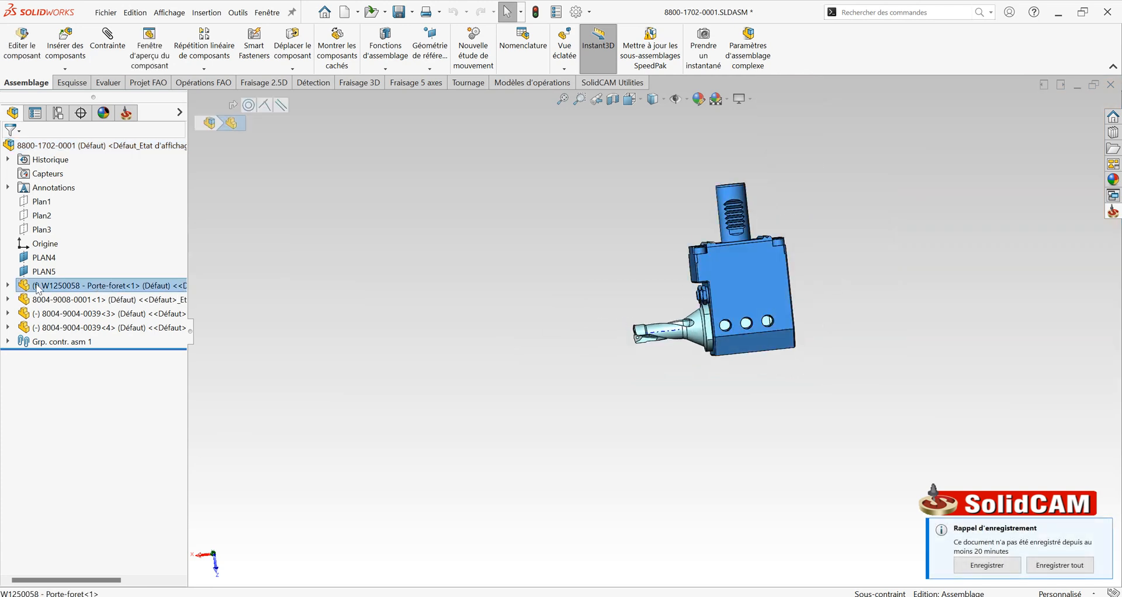
click(55, 314)
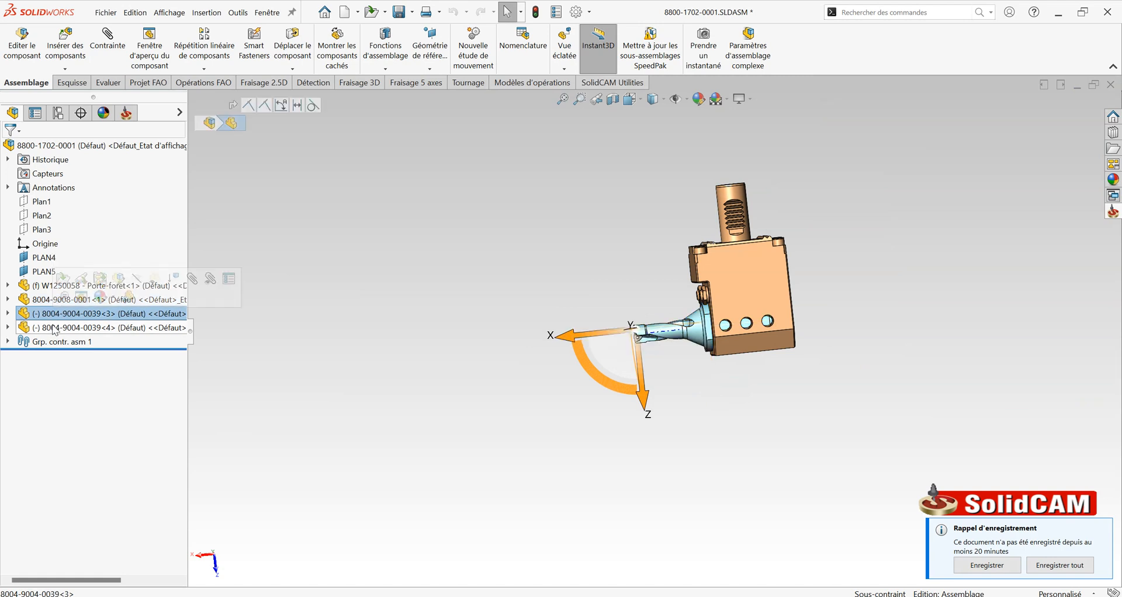
click(43, 286)
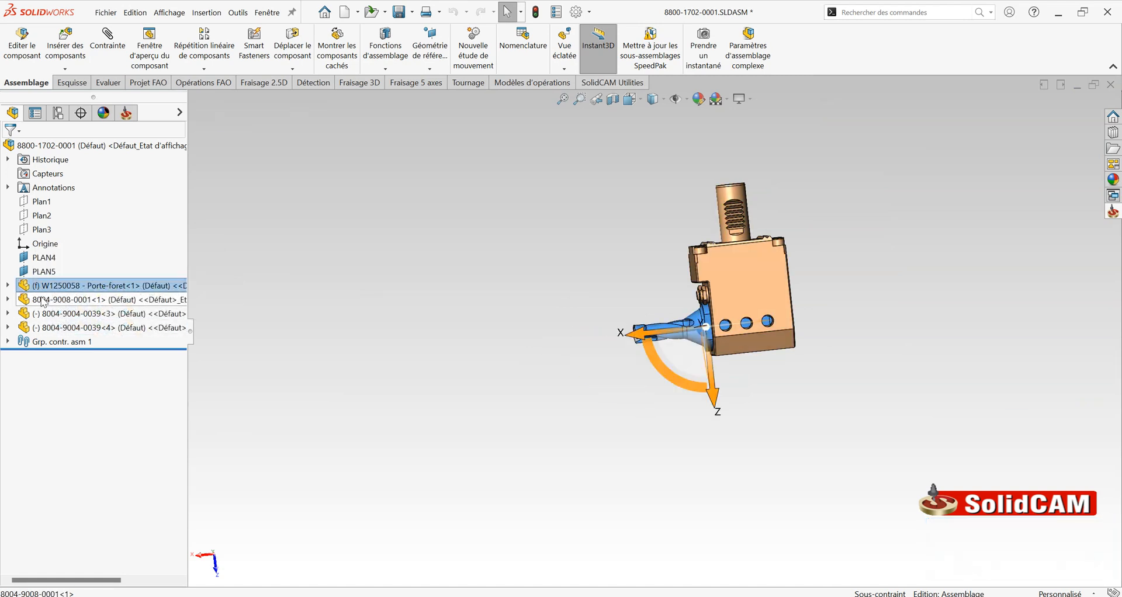
click(44, 301)
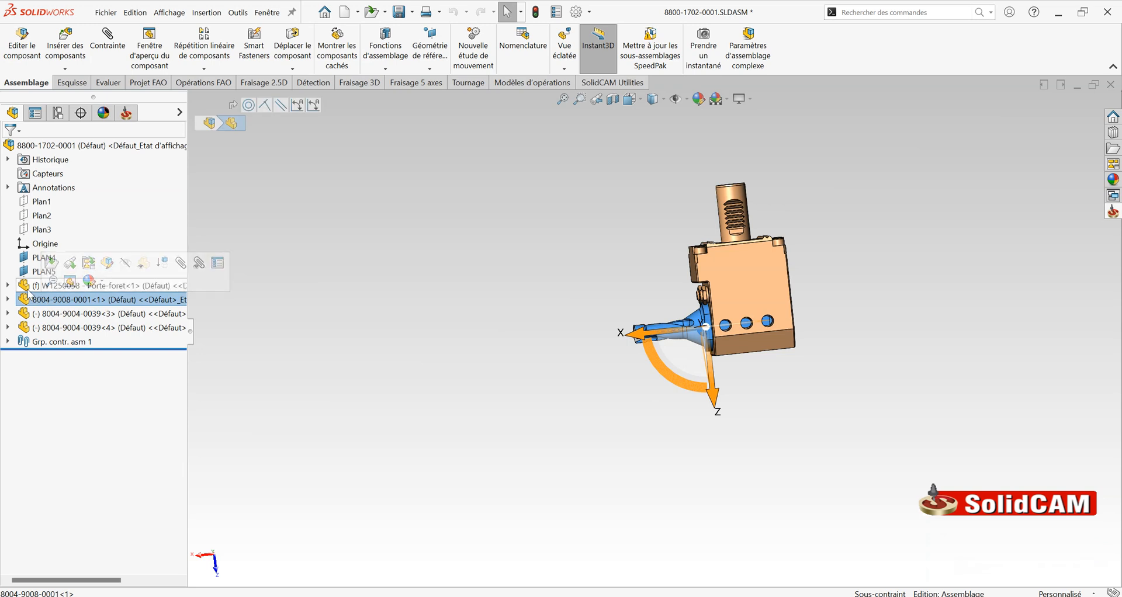
click(64, 314)
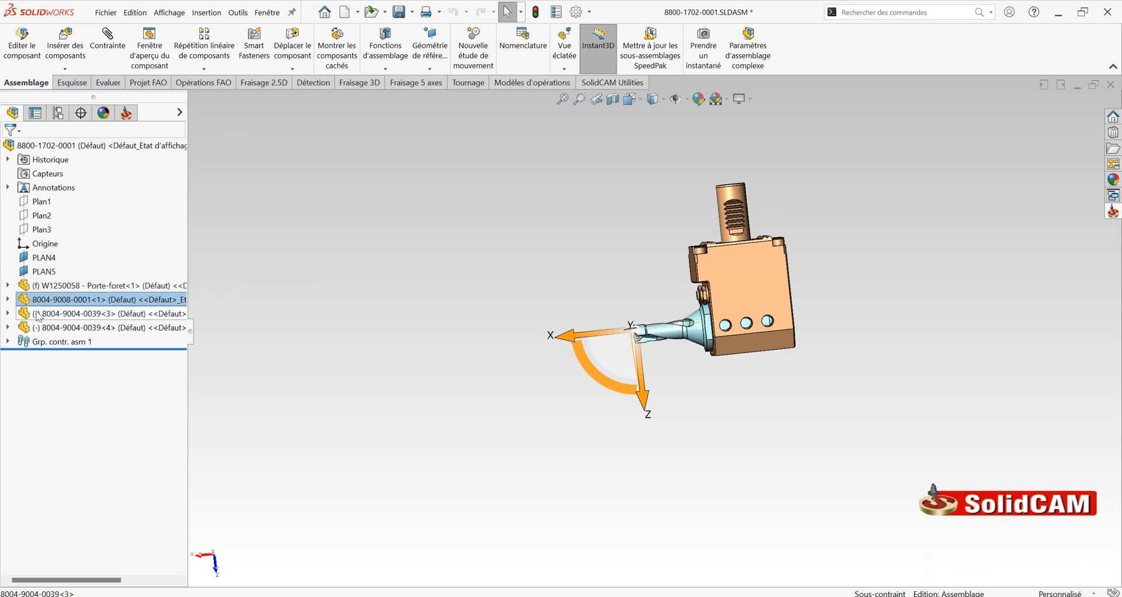
click(100, 329)
scroll(696, 357, down, 5)
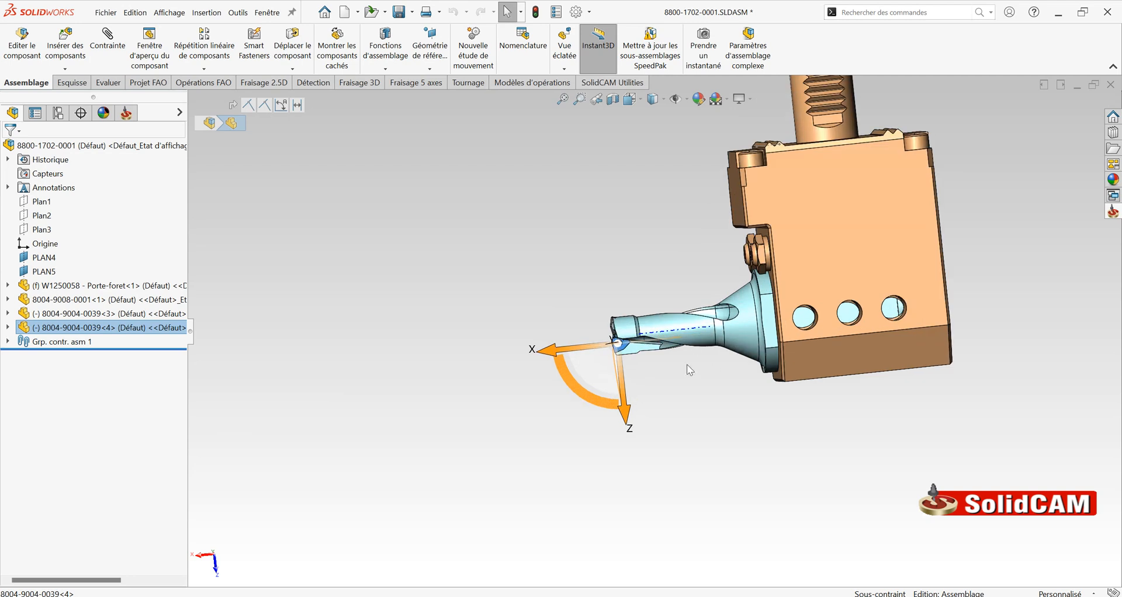
scroll(714, 354, up, 4)
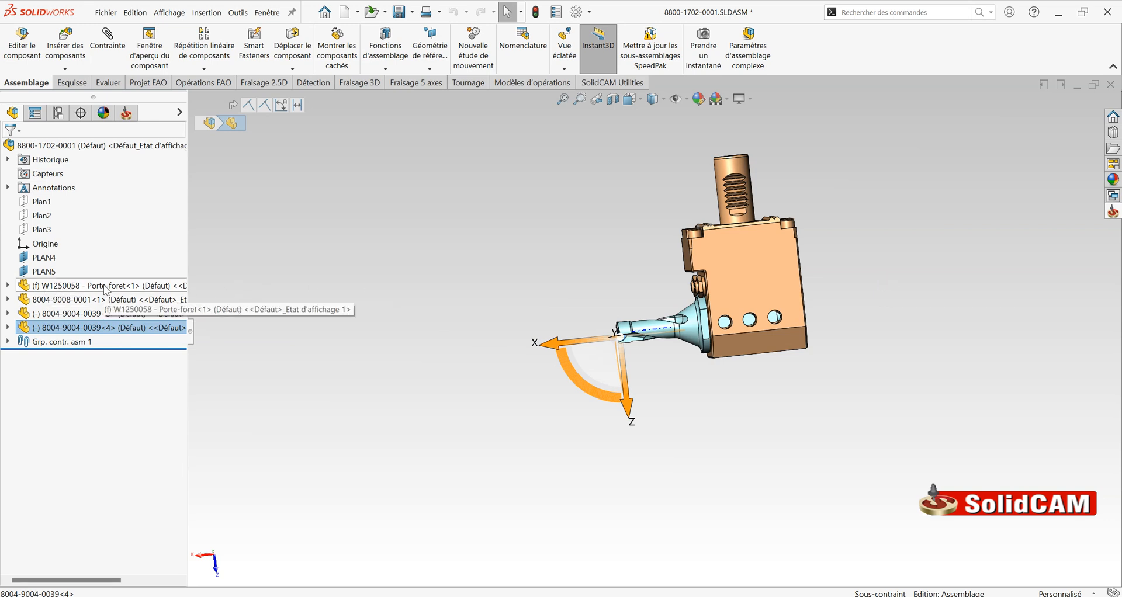
scroll(865, 234, down, 3)
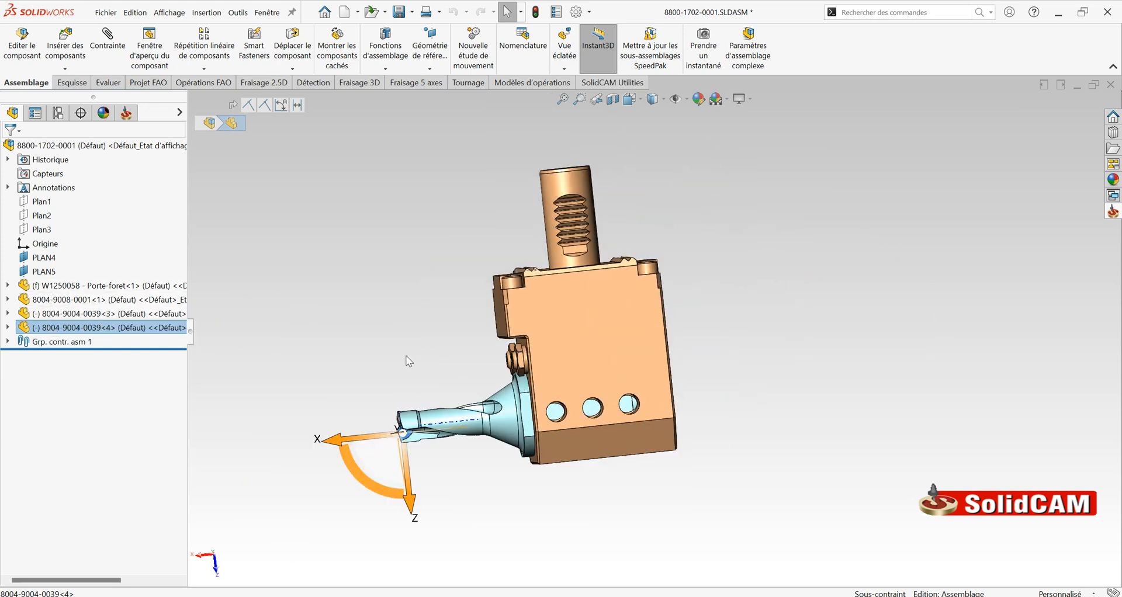
click(377, 335)
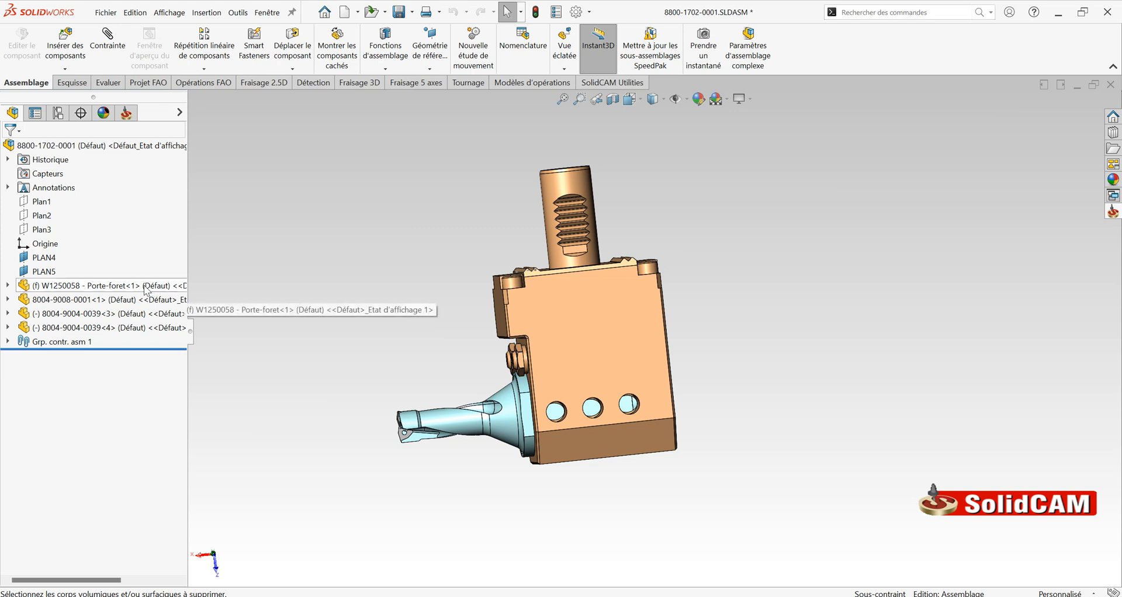
click(603, 324)
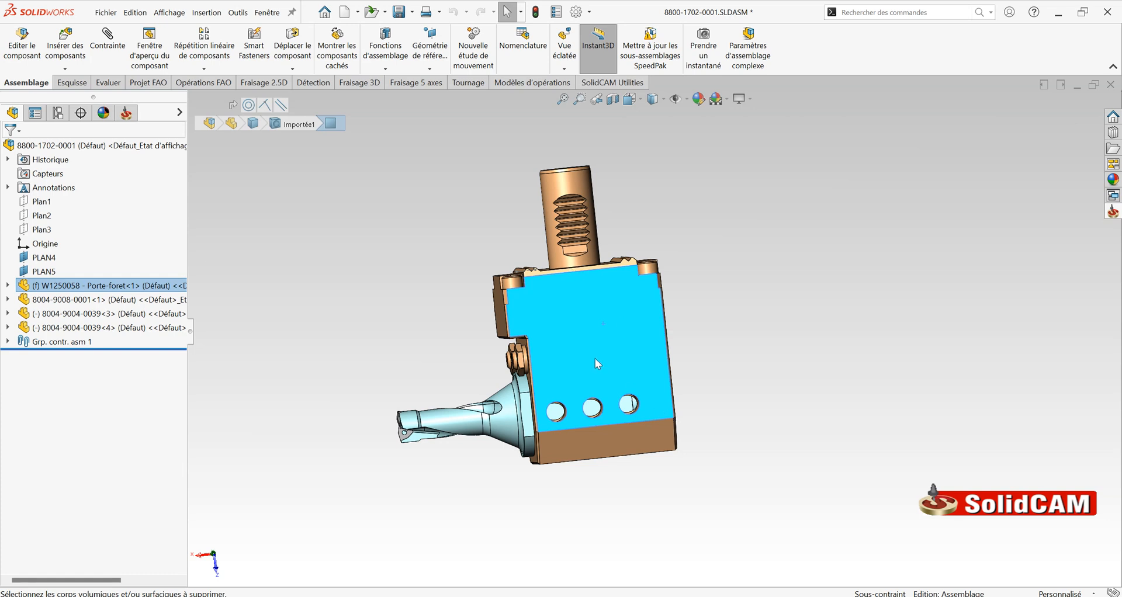
click(734, 267)
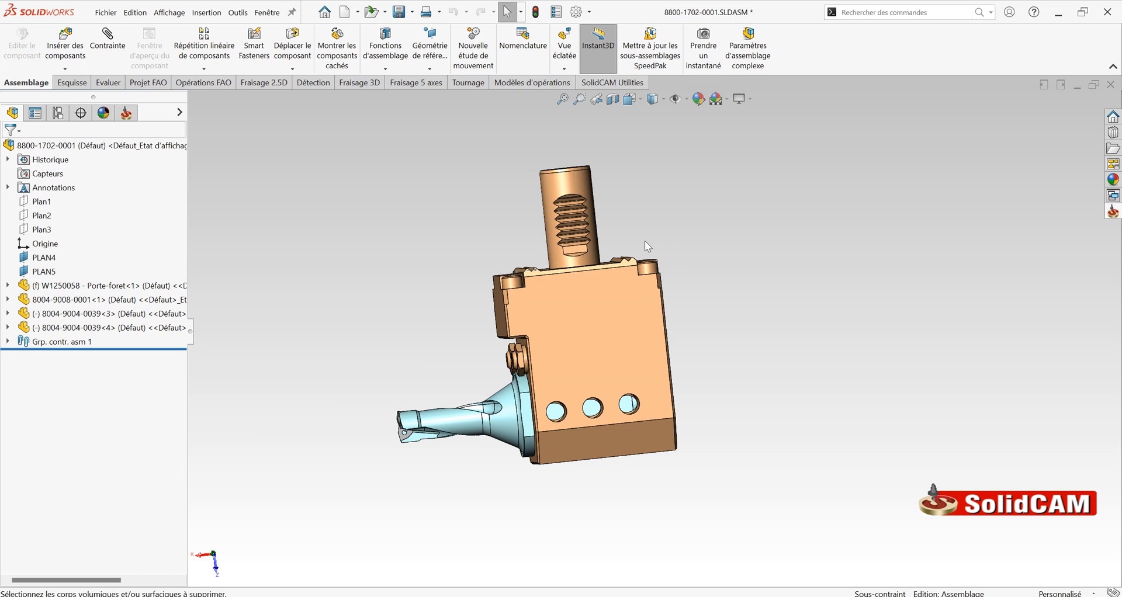
- Sketch a point at the origin on the holder's flat face around the shank, and exit the sketch
middle_drag(644, 241, 642, 288)
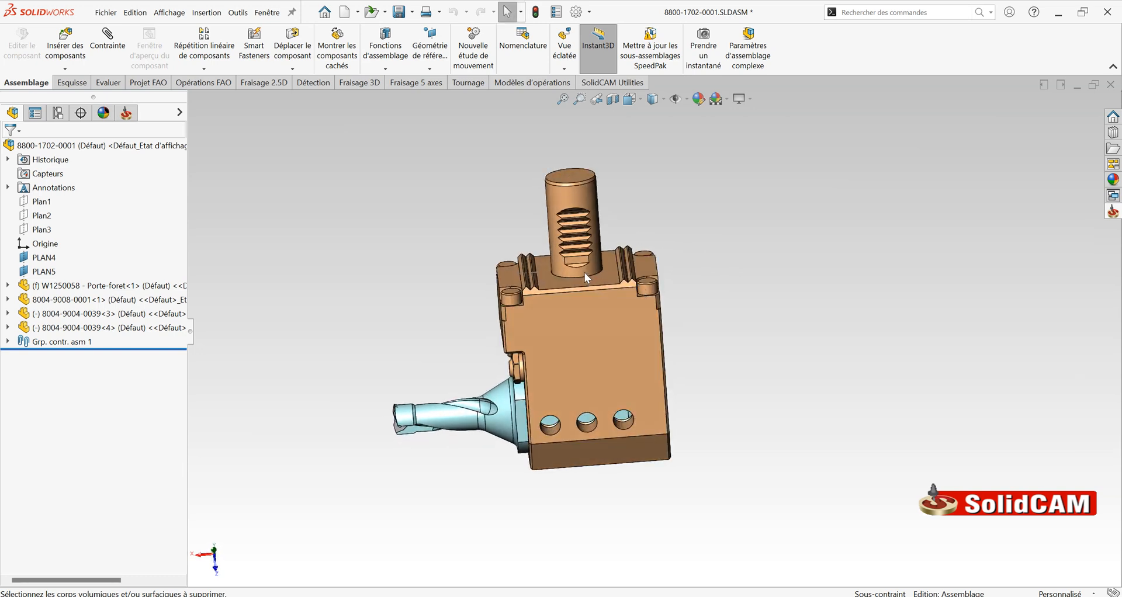
click(612, 277)
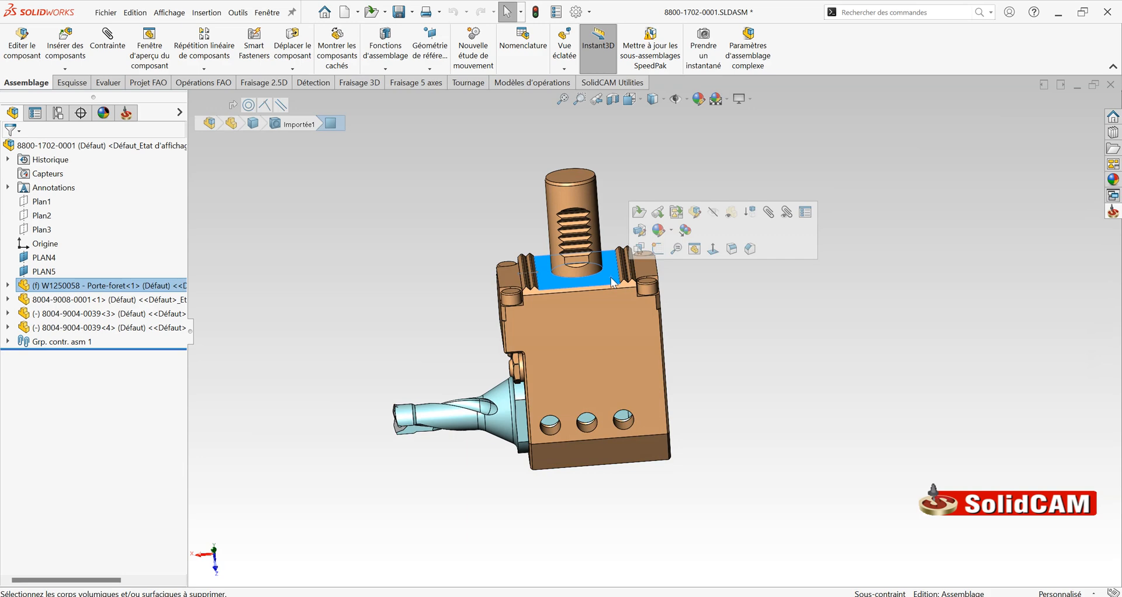
click(662, 252)
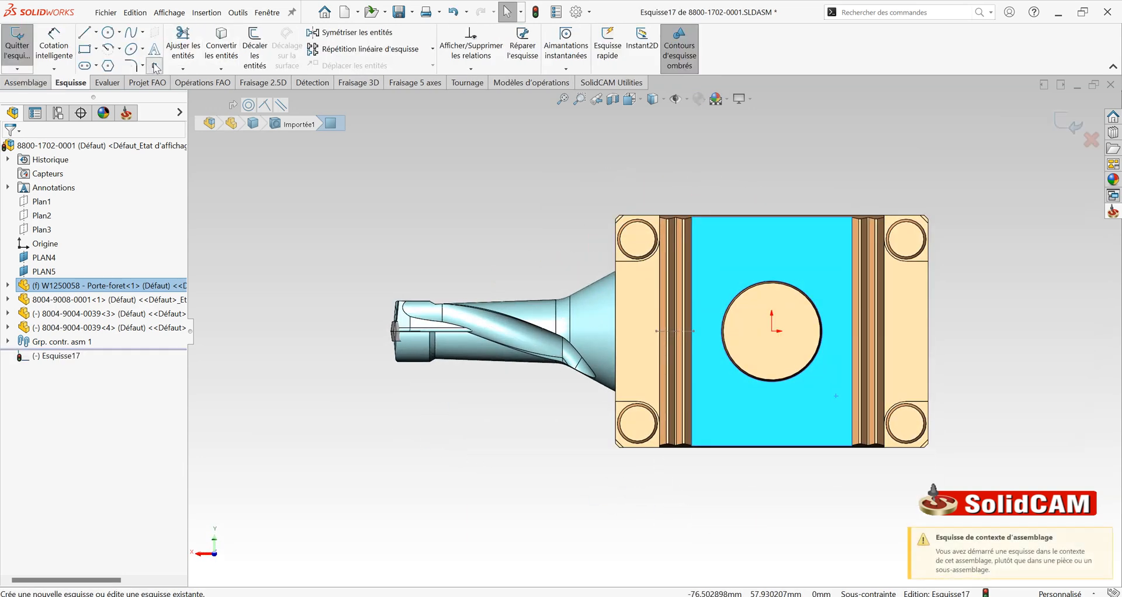
click(154, 66)
click(772, 331)
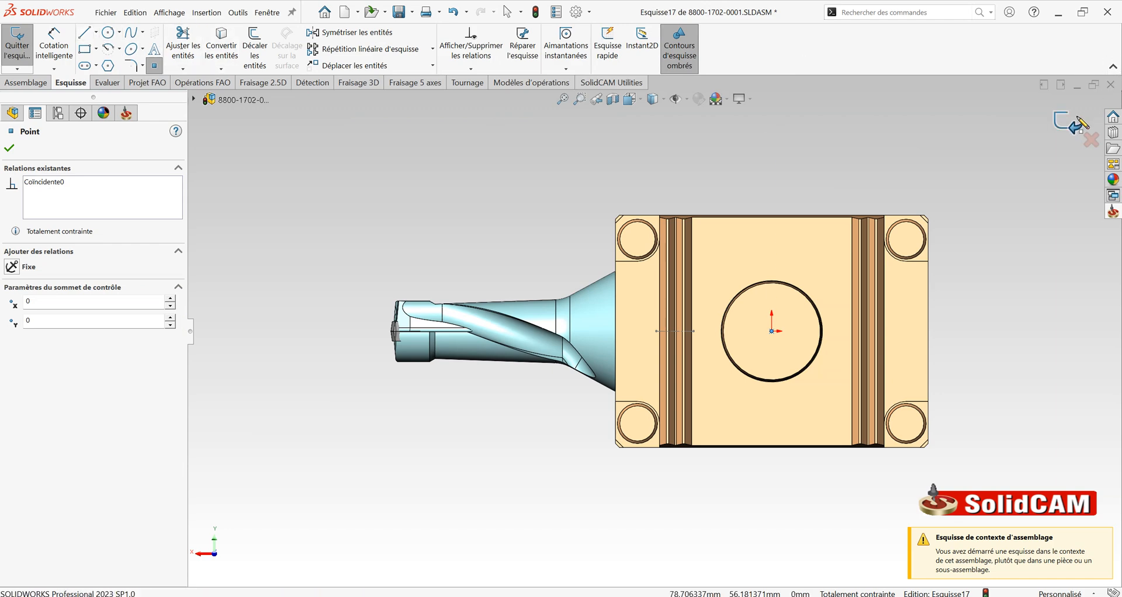
click(1078, 124)
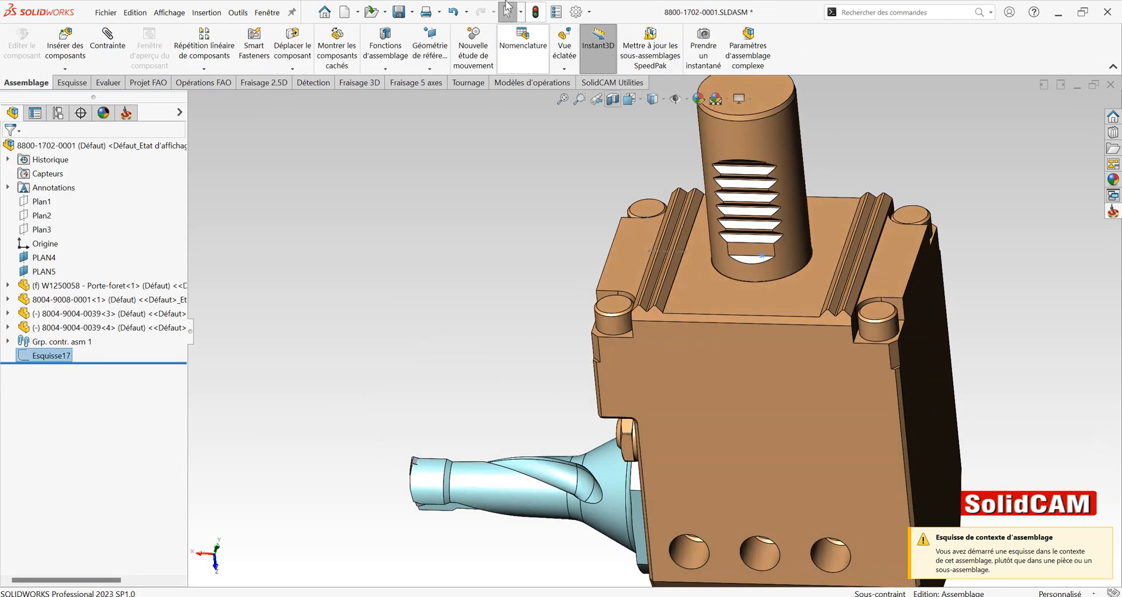
- Start a new coordinate system and assign the holder's flat face around the shank as its X axis reference
click(430, 55)
click(462, 114)
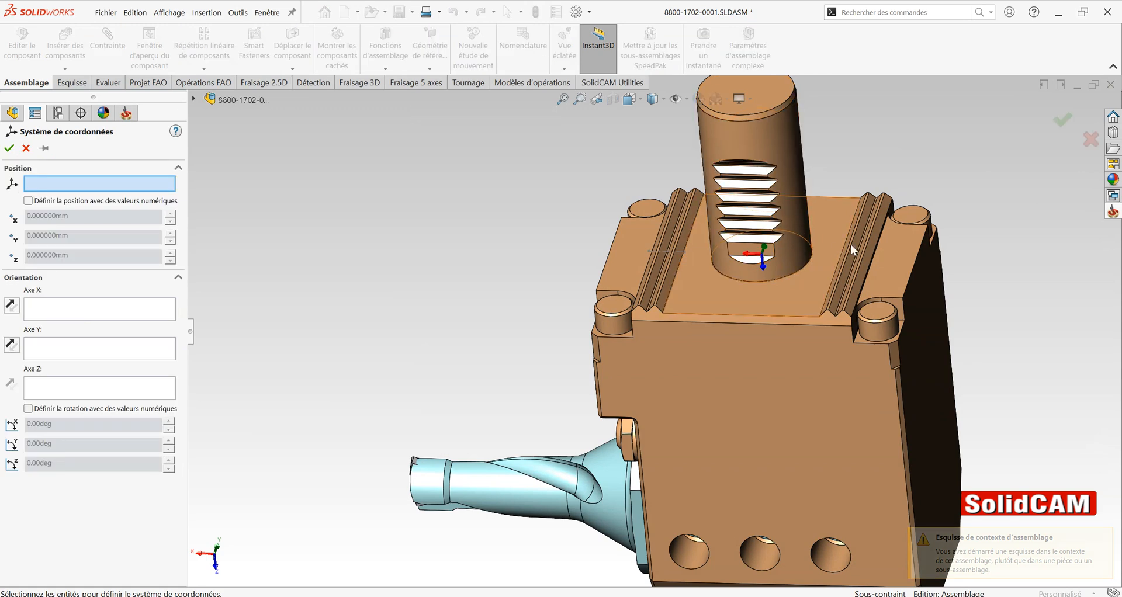
scroll(851, 244, up, 3)
middle_drag(761, 276, 772, 187)
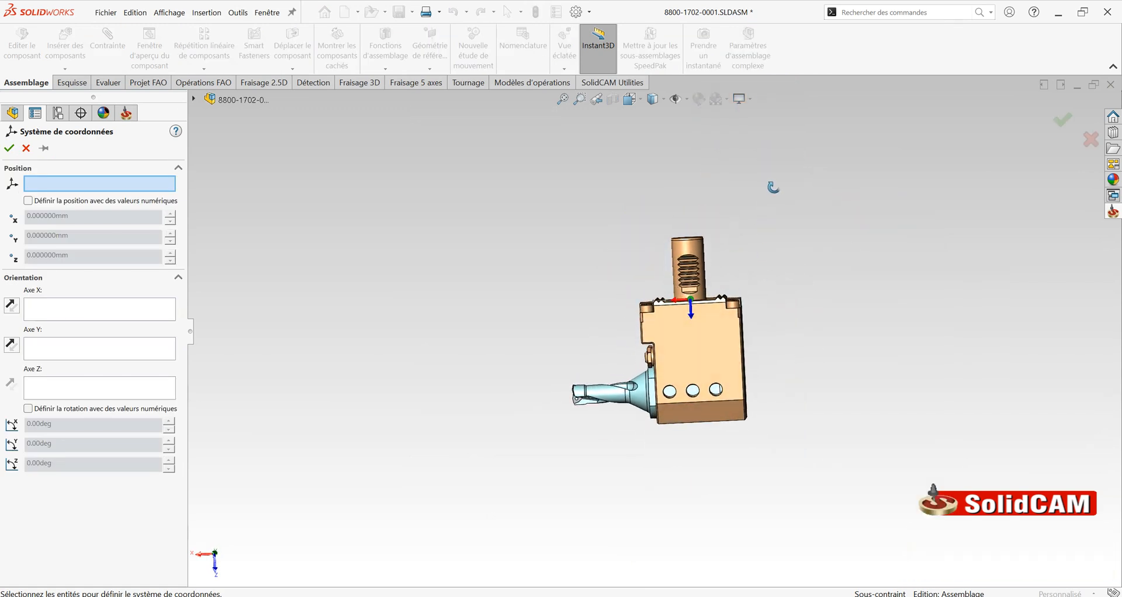
scroll(681, 304, down, 2)
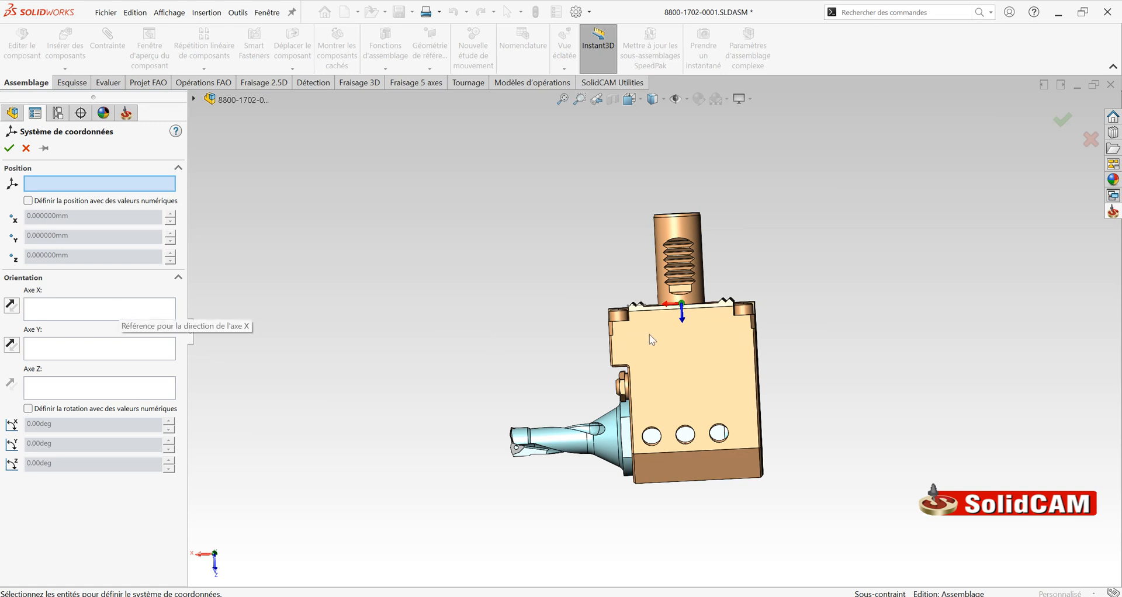
click(130, 310)
middle_drag(836, 243, 834, 277)
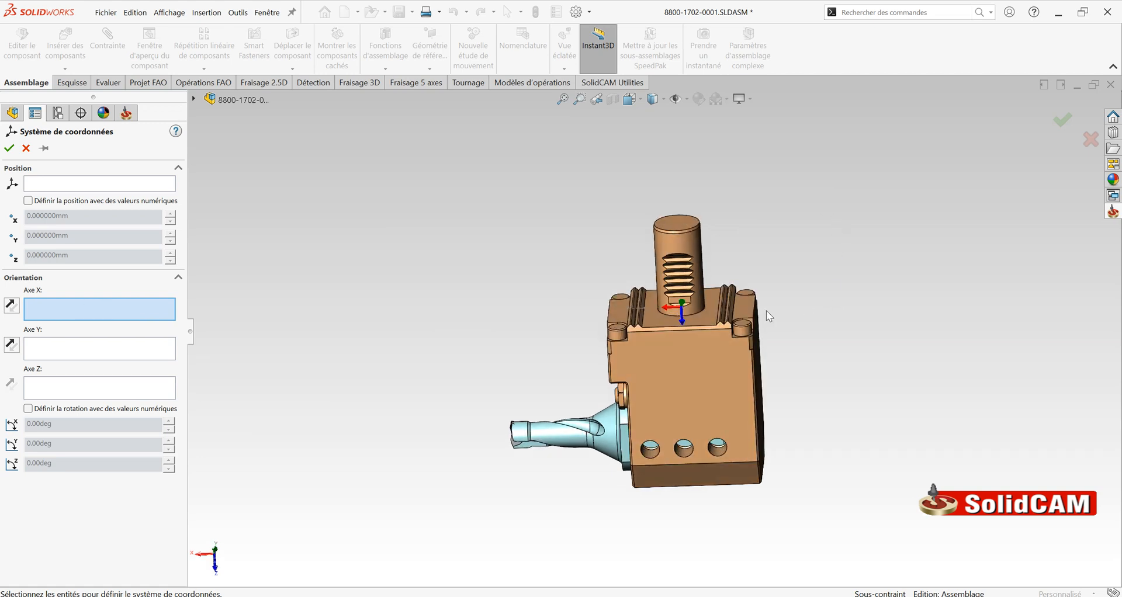
click(707, 318)
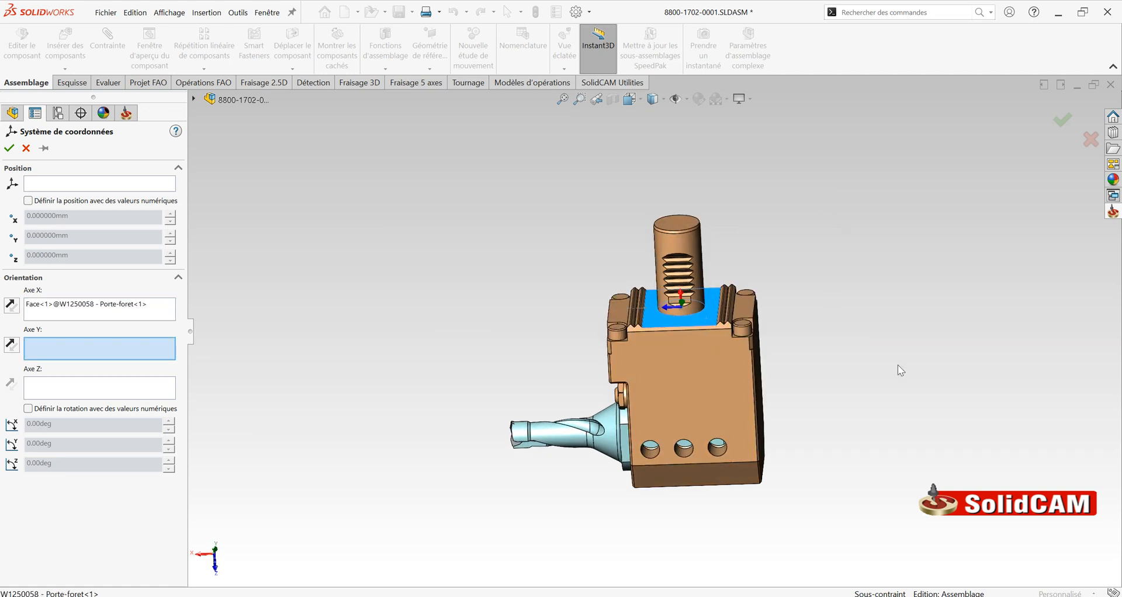
- Assign the holder's face with the three holes as the Y axis reference and reverse the Y and Z axis directions
click(83, 389)
click(87, 356)
click(721, 378)
middle_drag(755, 365, 779, 333)
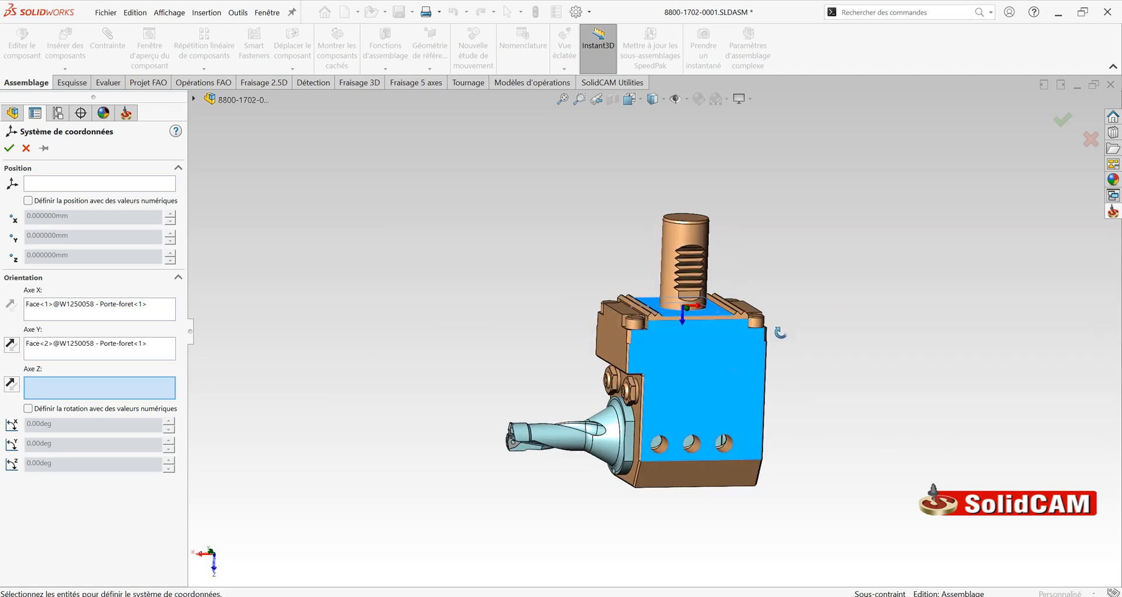
click(15, 346)
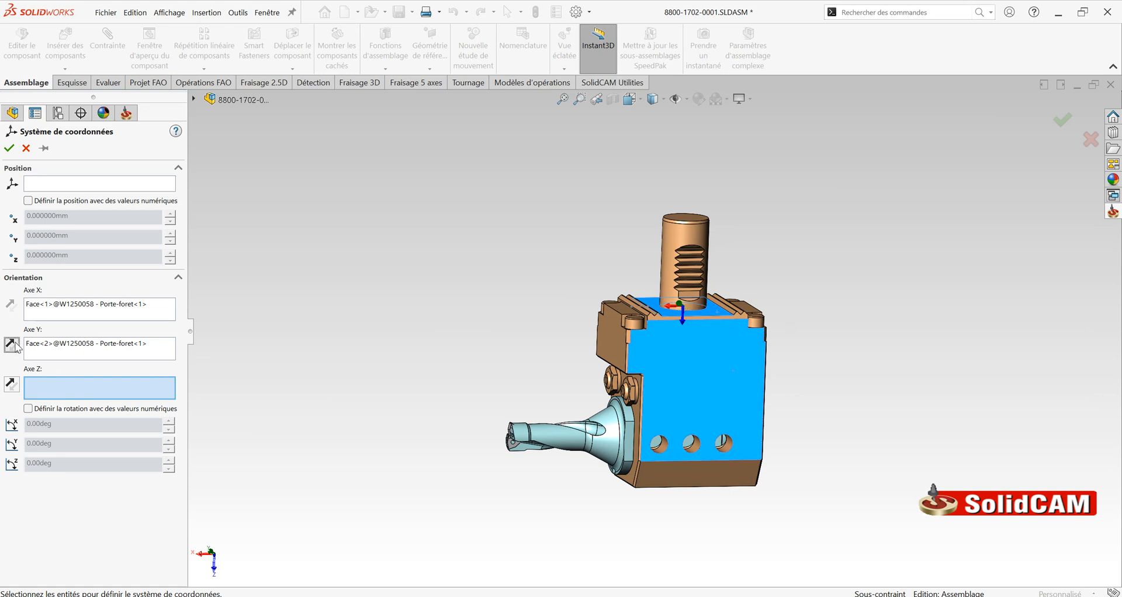
click(12, 384)
click(53, 311)
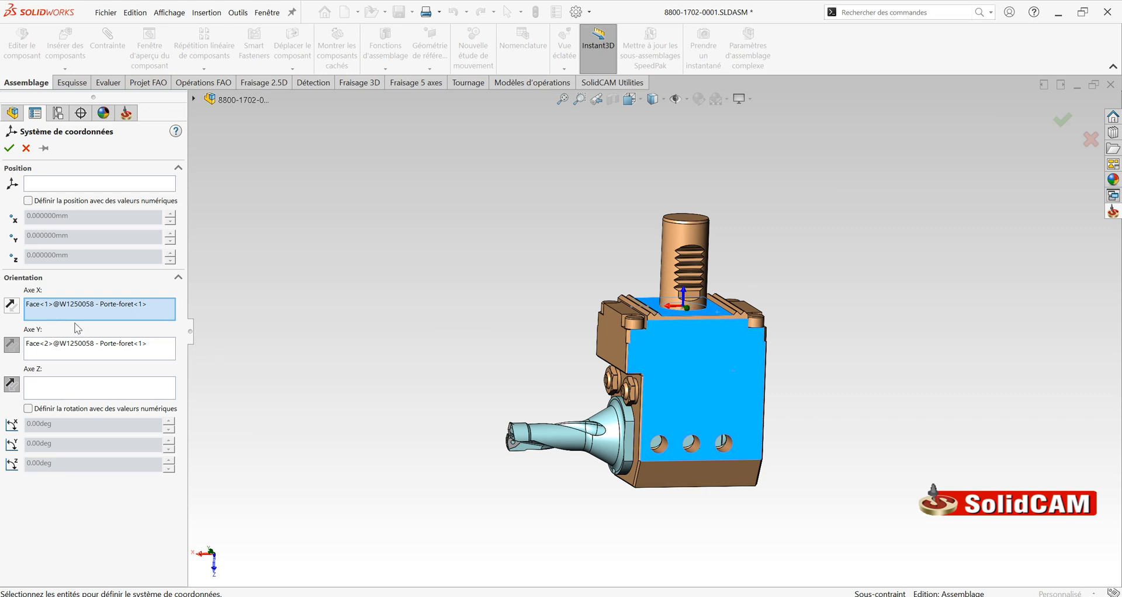
- Clear the axis references and reassign the flat face around the shank to X and the three-hole face to Y
right_click(87, 315)
click(166, 319)
right_click(94, 349)
click(126, 353)
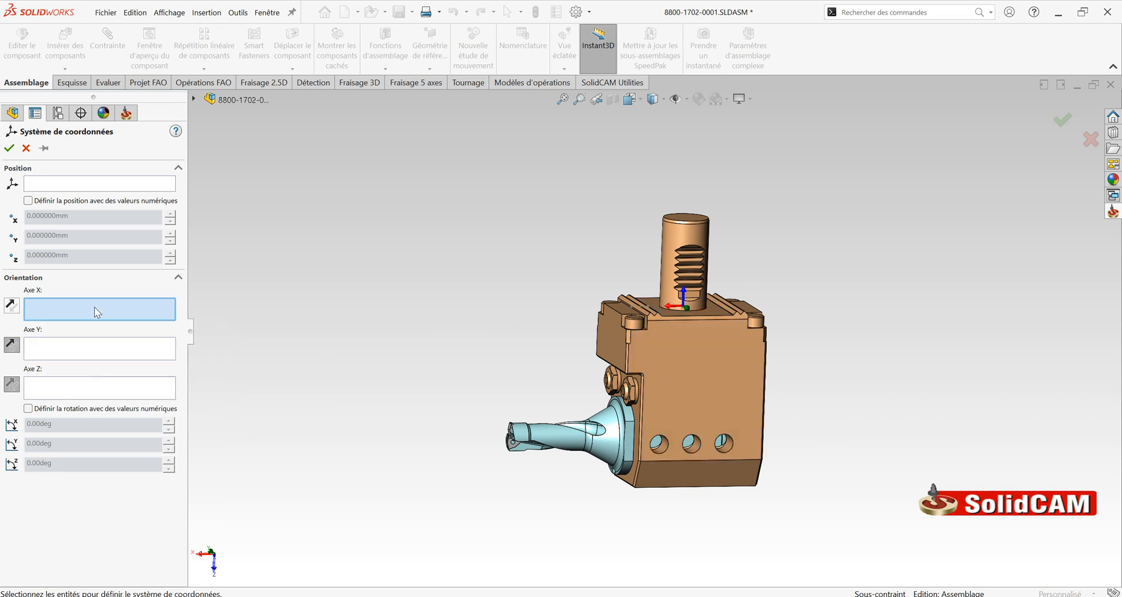
click(720, 313)
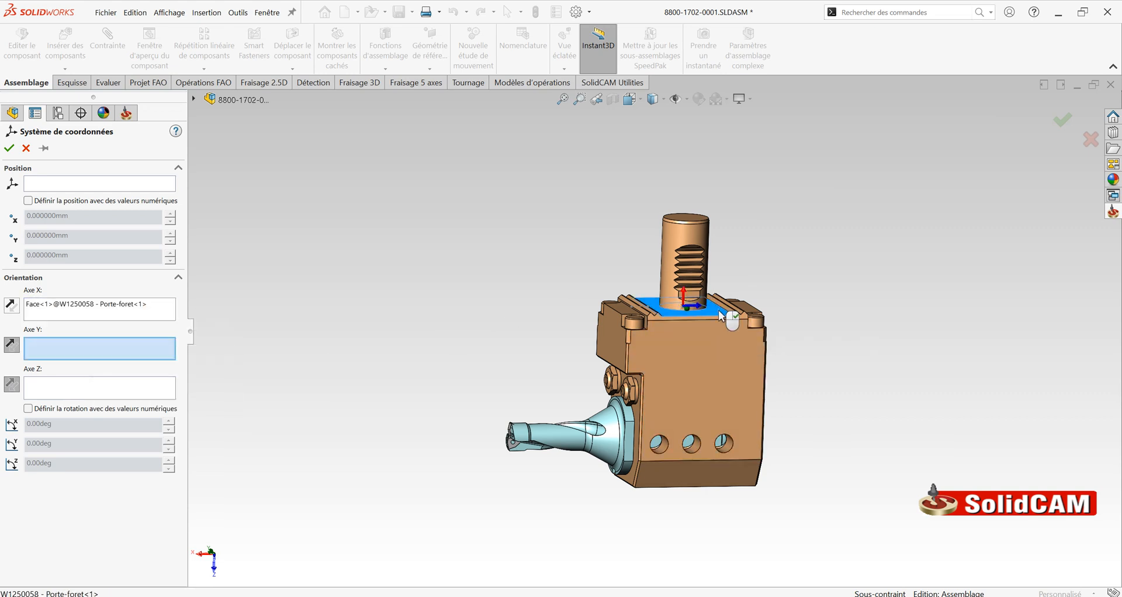
click(701, 338)
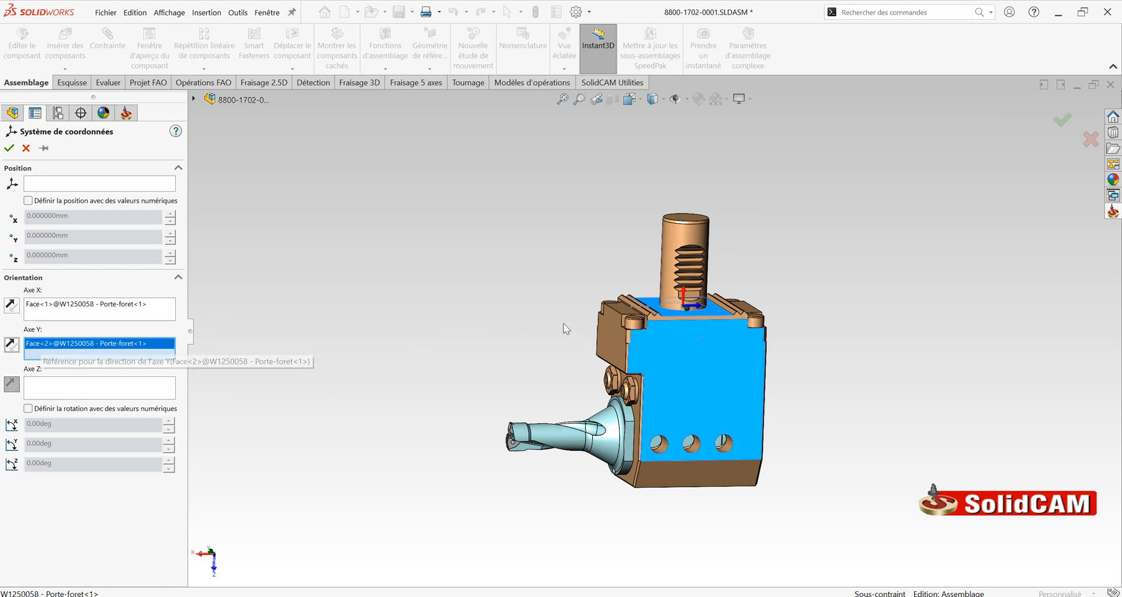
- Check the axis directions, confirm the coordinate system, and rename it "Origine du Porte outil"
middle_drag(567, 324, 548, 299)
scroll(724, 296, down, 2)
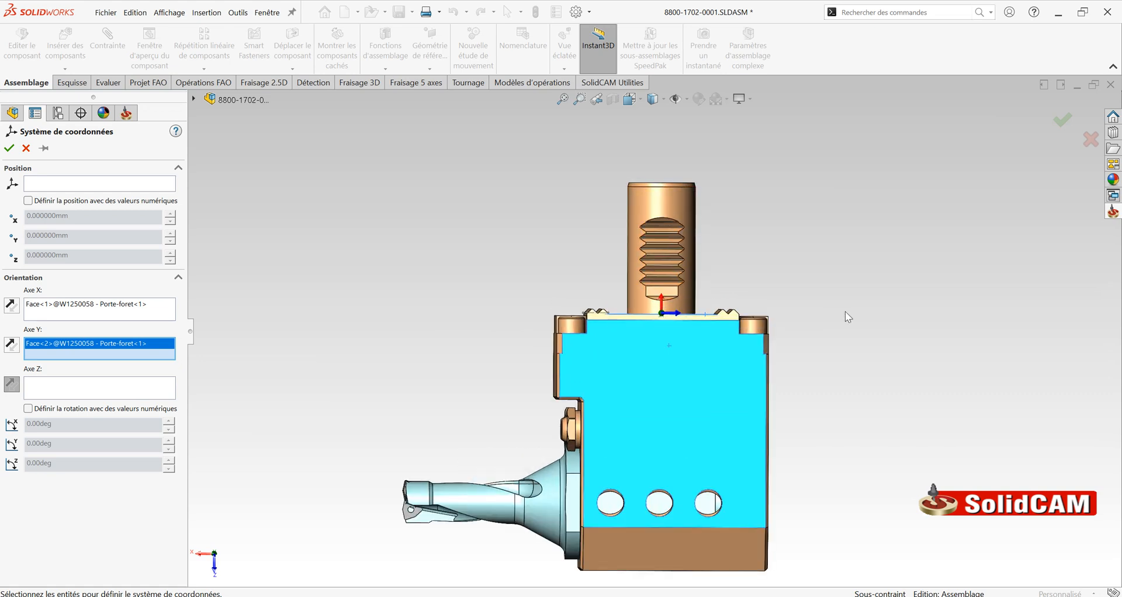
scroll(846, 311, up, 2)
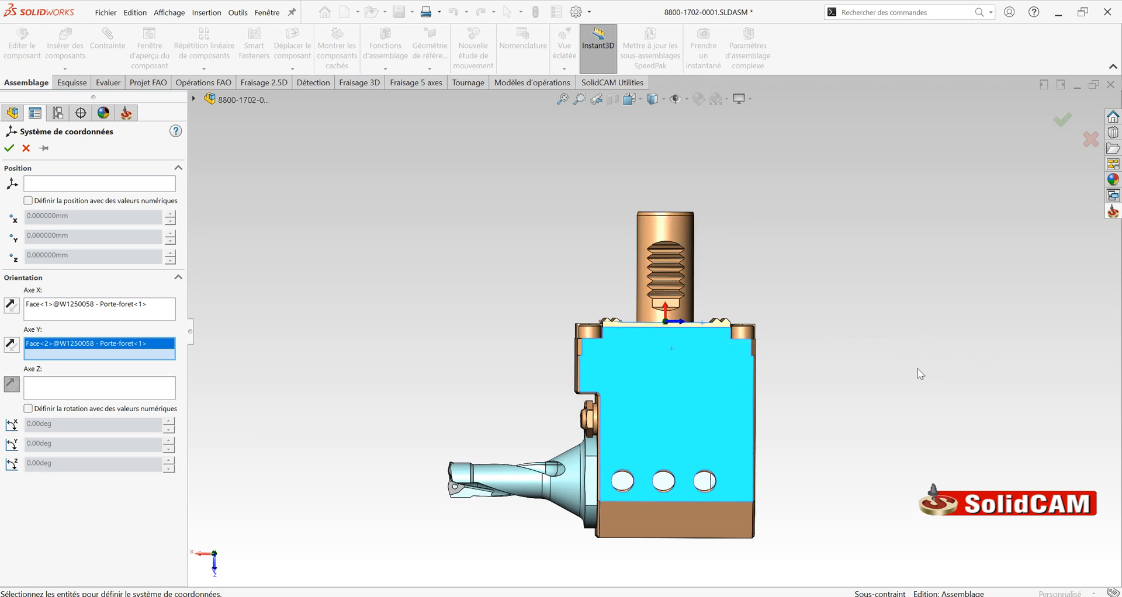
click(9, 148)
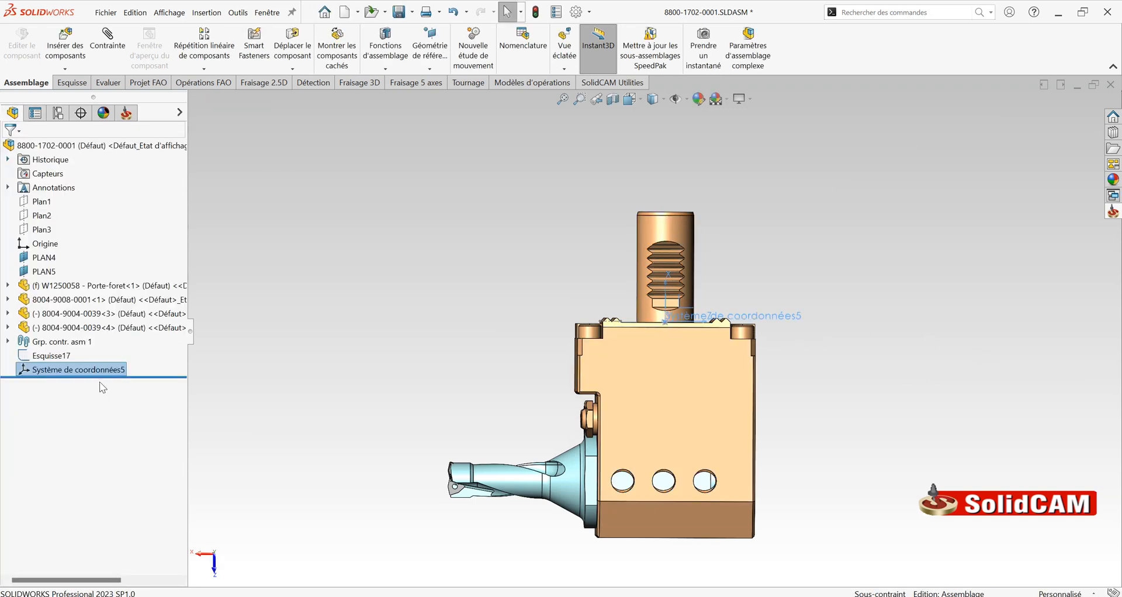
click(99, 374)
click(98, 370)
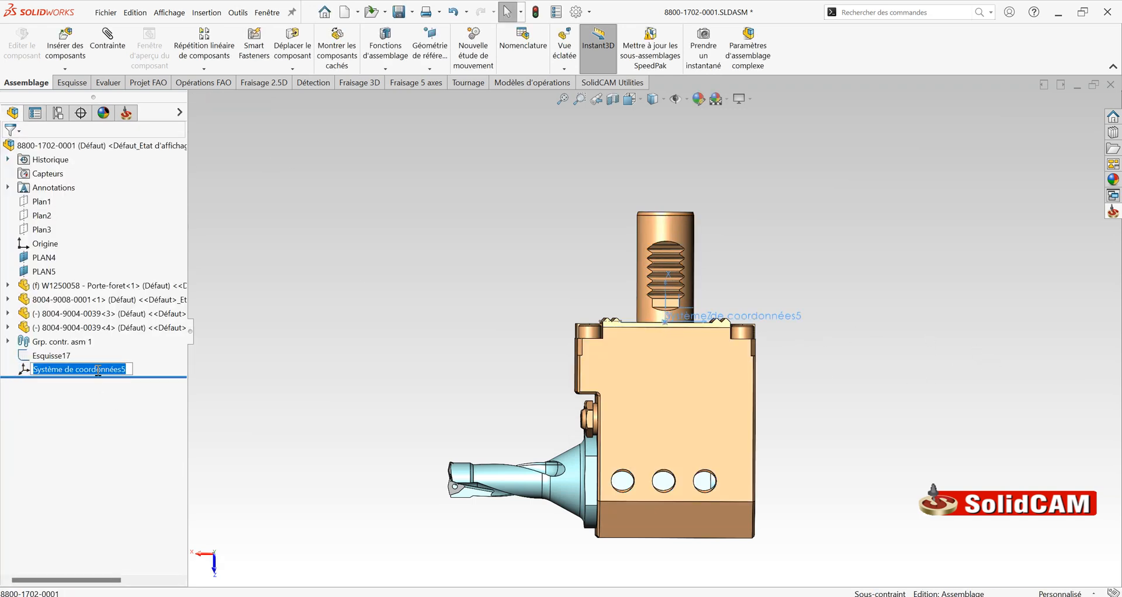
text(Origine du Porte outil)
key(Return)
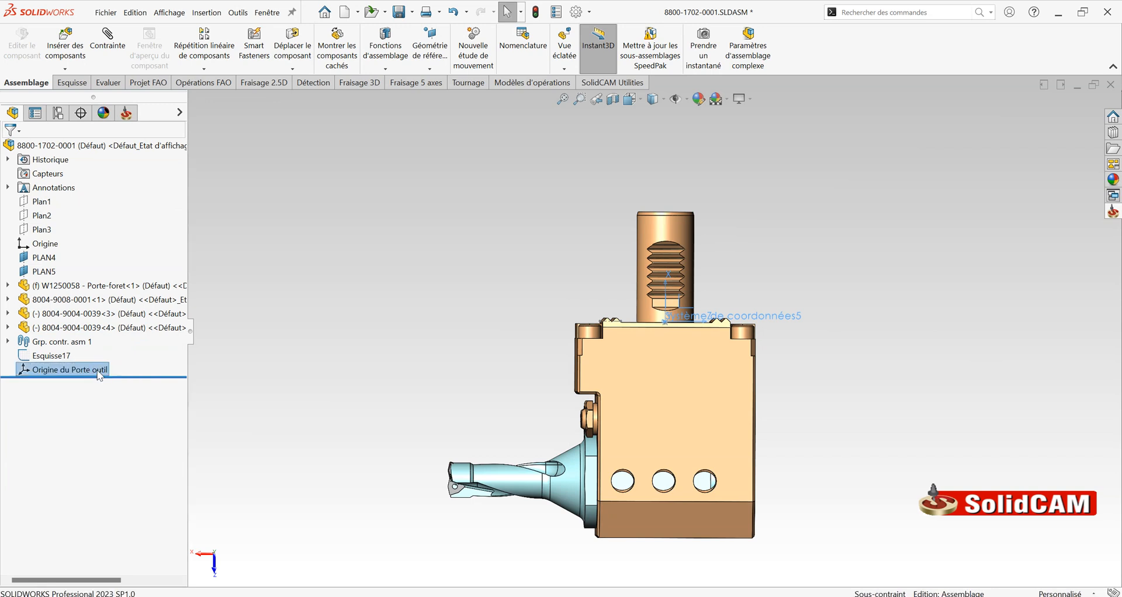
click(542, 273)
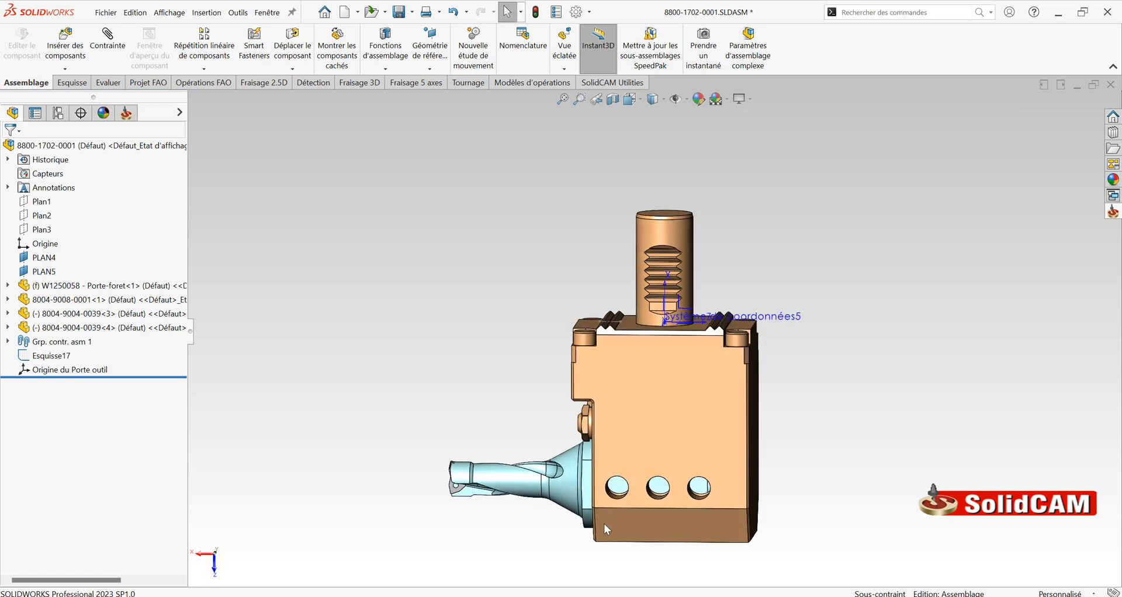
scroll(604, 524, down, 3)
click(587, 399)
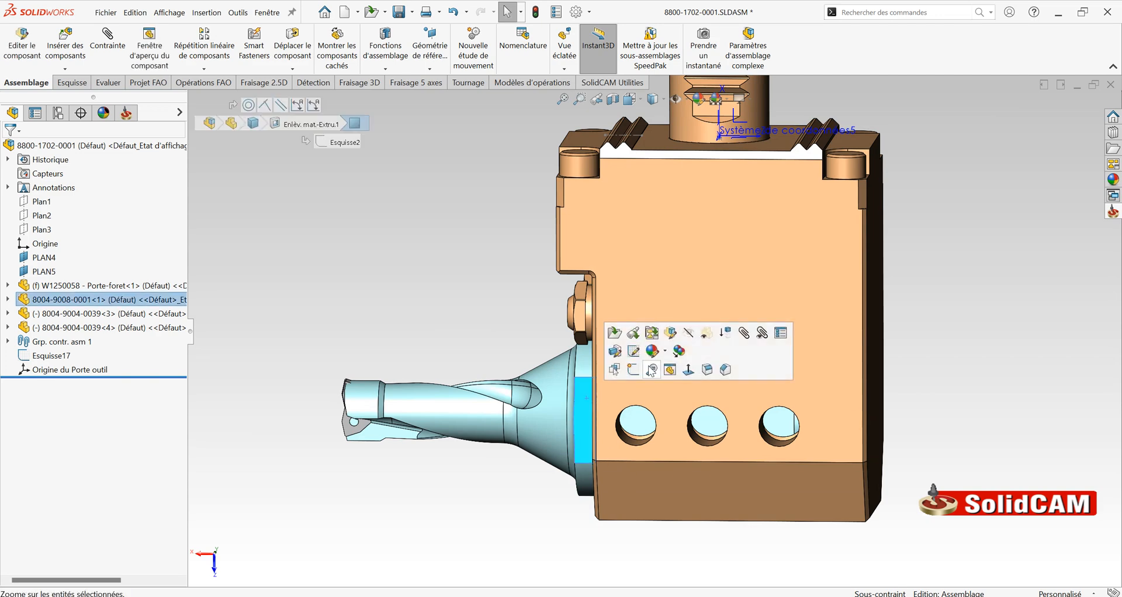
click(688, 334)
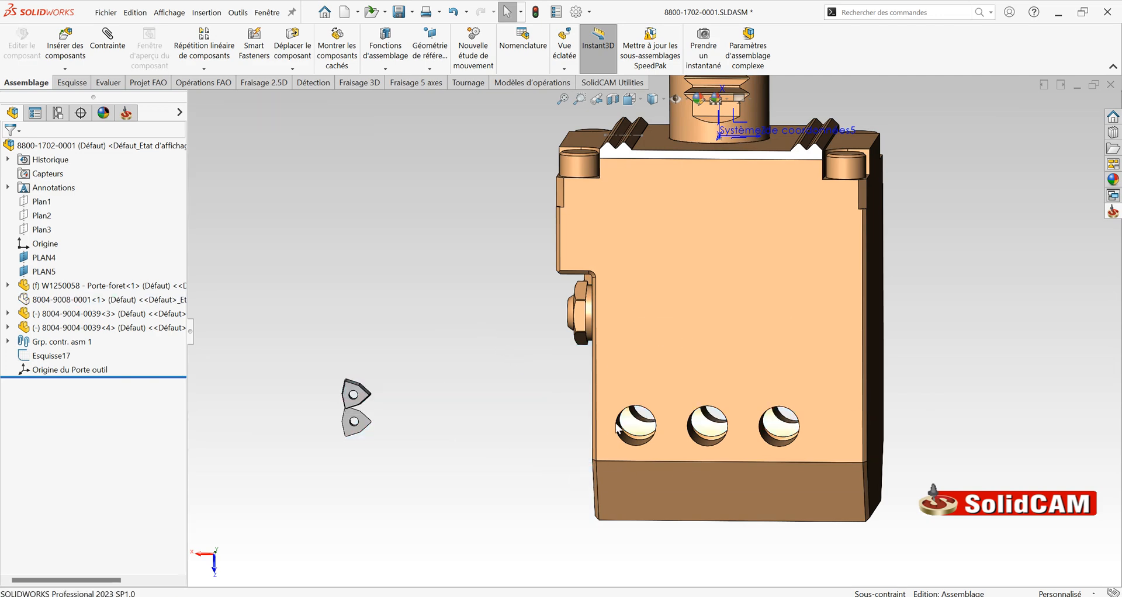
- Sketch a point at the bore's centre on the holder face with the two hex nuts, and exit the sketch
middle_drag(618, 427, 637, 412)
click(588, 370)
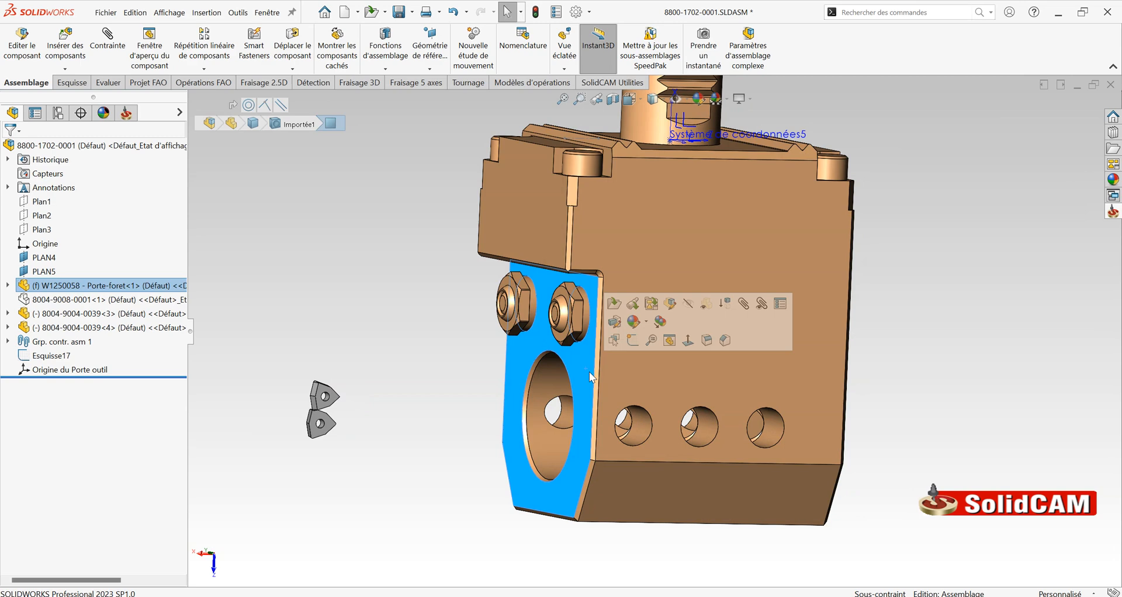
click(633, 346)
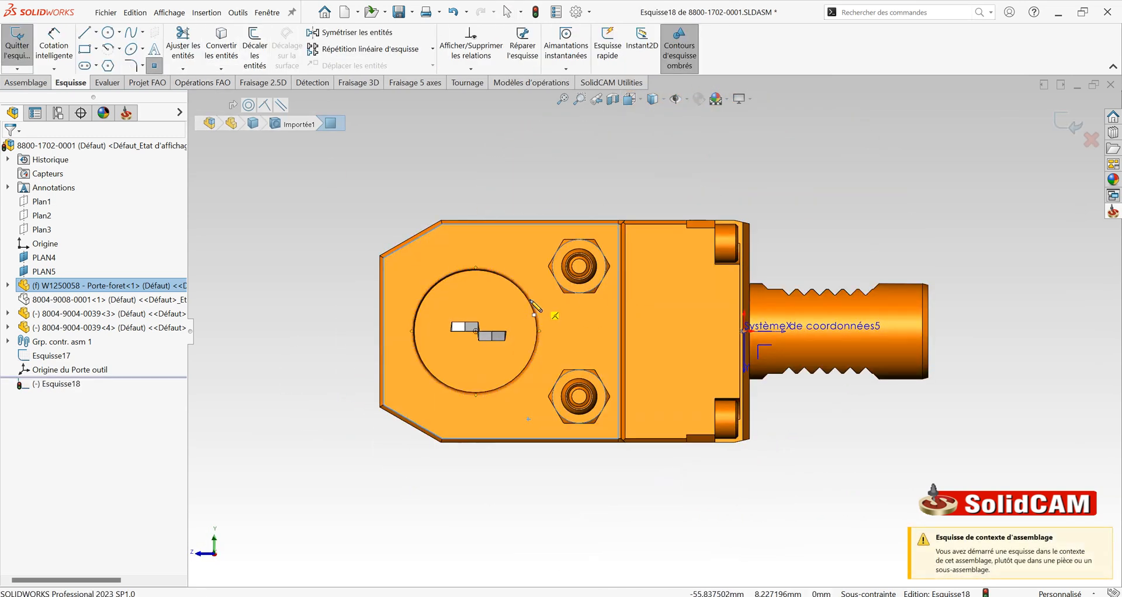
click(476, 331)
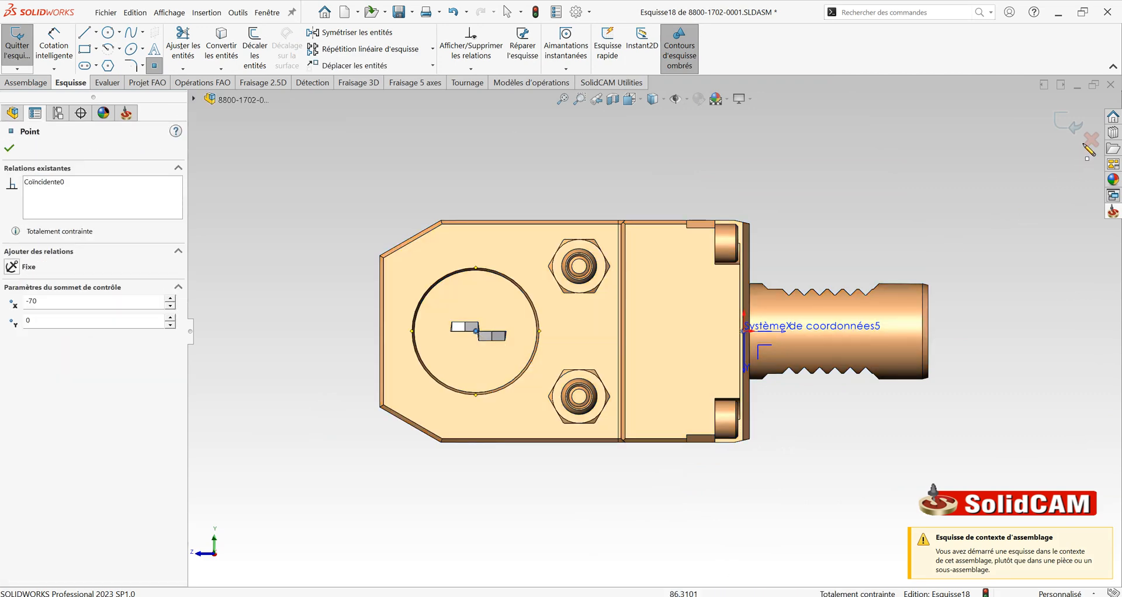
click(1069, 124)
- Start a new coordinate system and position it at the sketched point in the centre of the bore
middle_drag(522, 264, 509, 237)
click(441, 70)
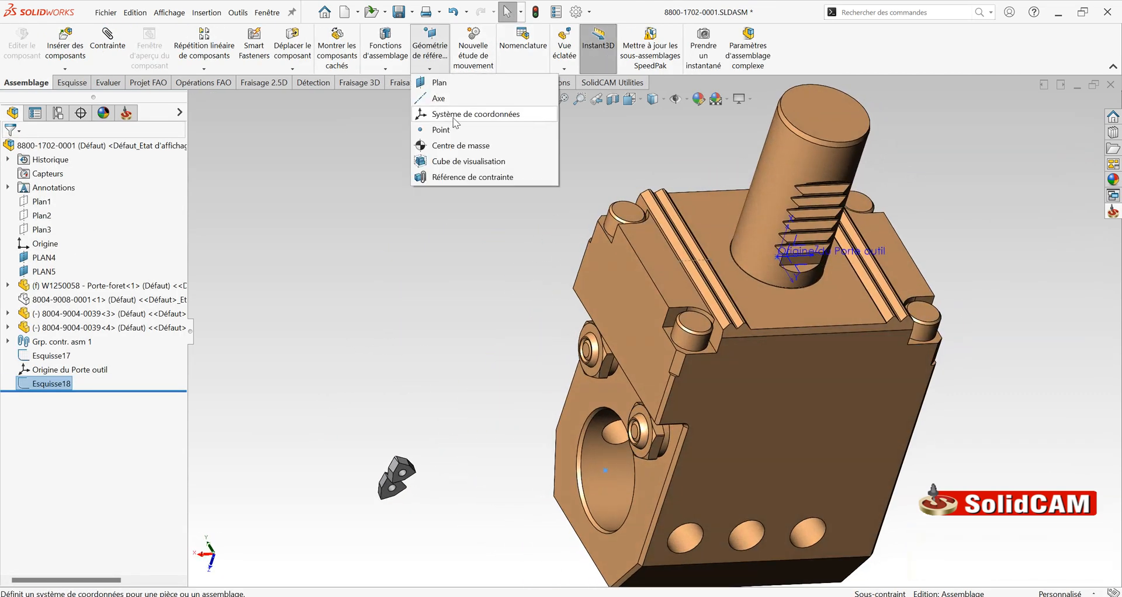
click(444, 114)
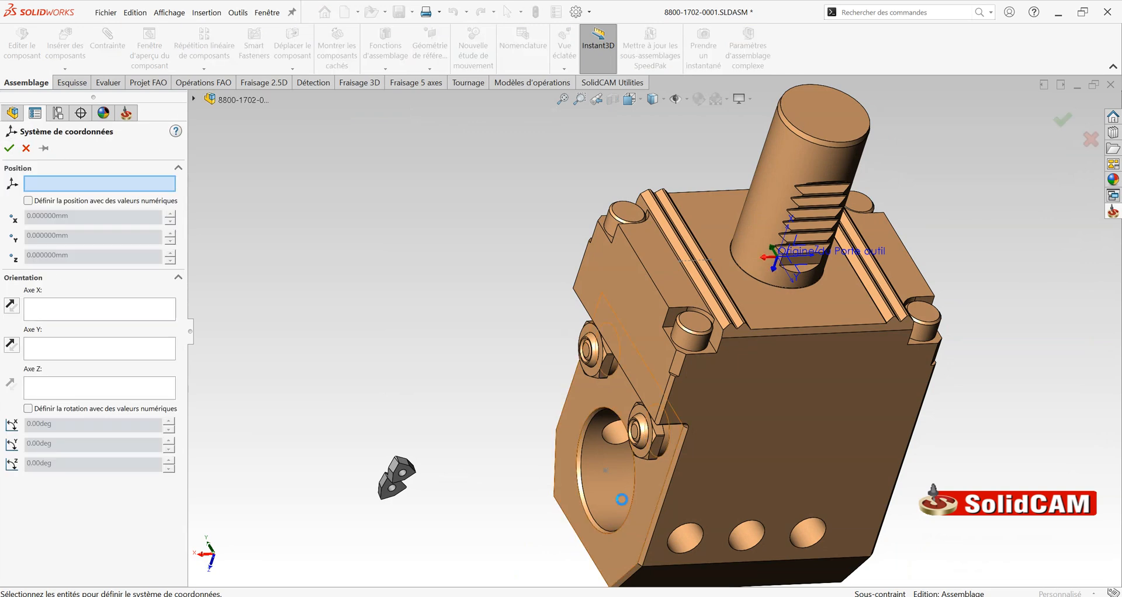
click(604, 471)
middle_drag(626, 489, 641, 433)
scroll(652, 333, up, 2)
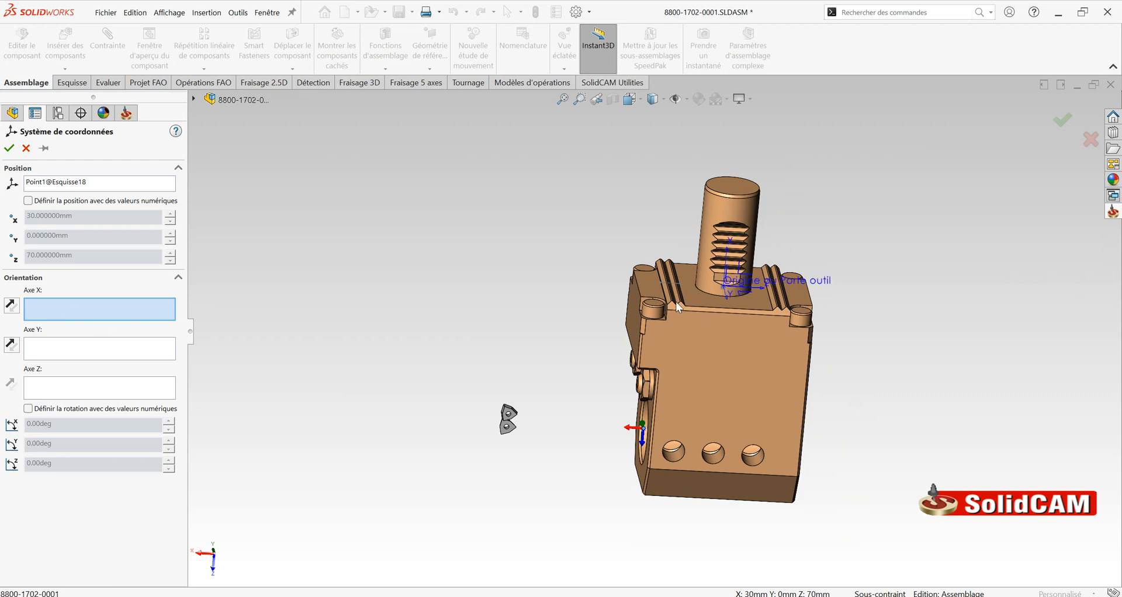
- Assign the flat face around the shank to X and the holder's rear side face with holes to Y, and reverse the Y direction
middle_drag(676, 302, 703, 321)
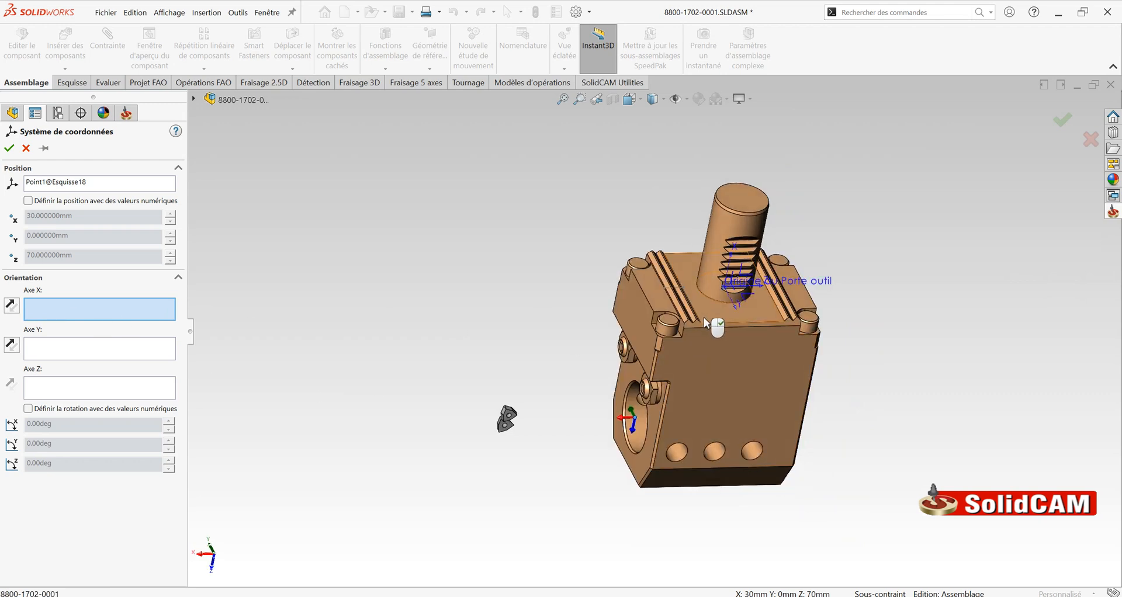
click(706, 321)
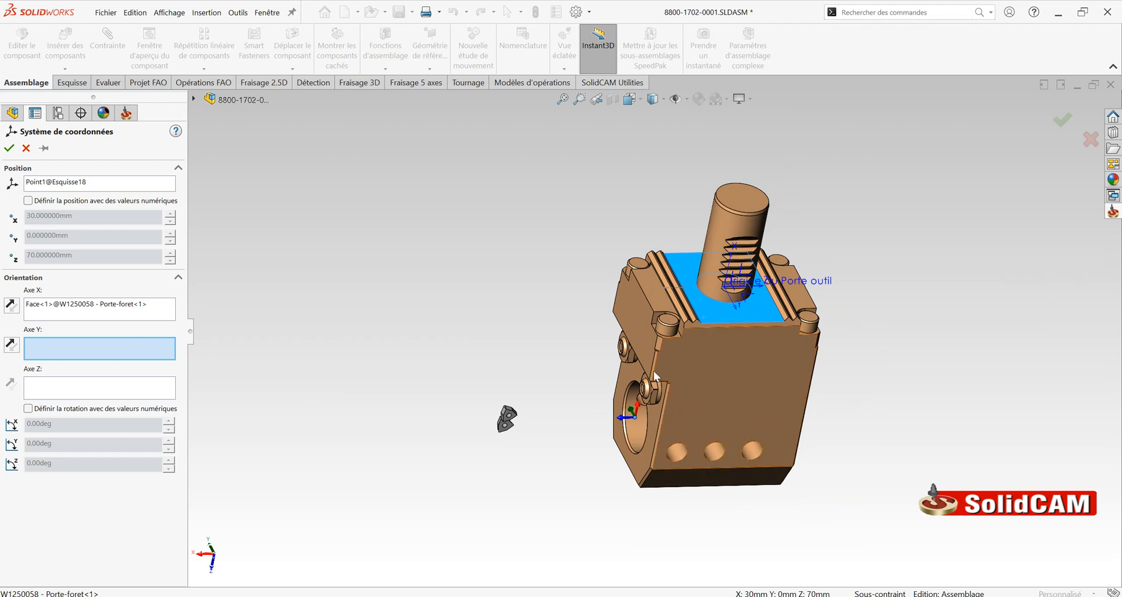
middle_drag(653, 370, 570, 299)
click(570, 299)
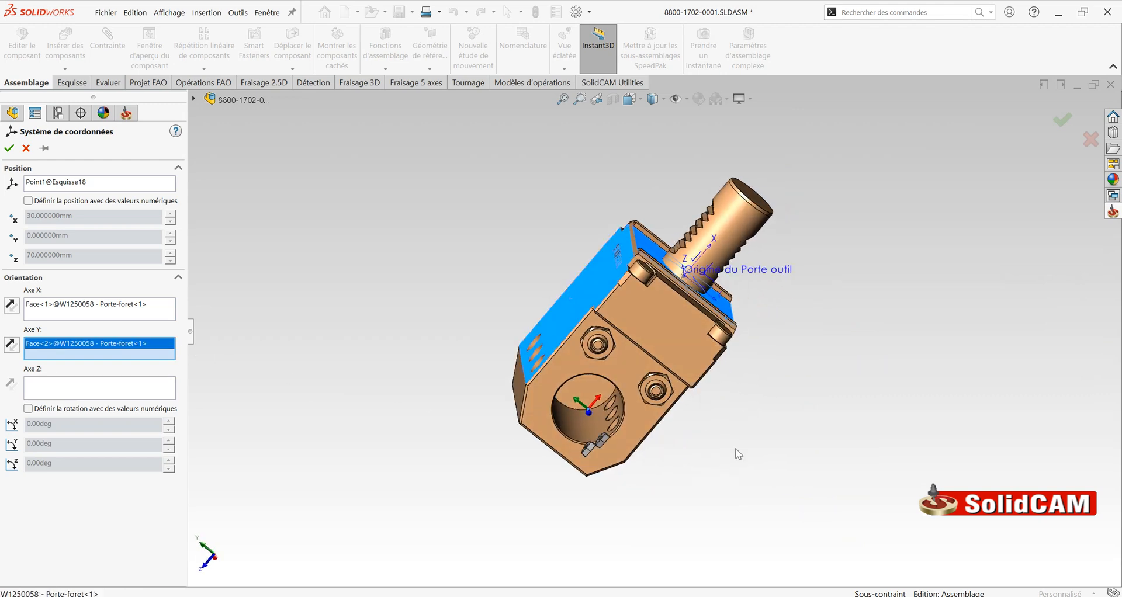
middle_drag(681, 428, 542, 358)
click(12, 346)
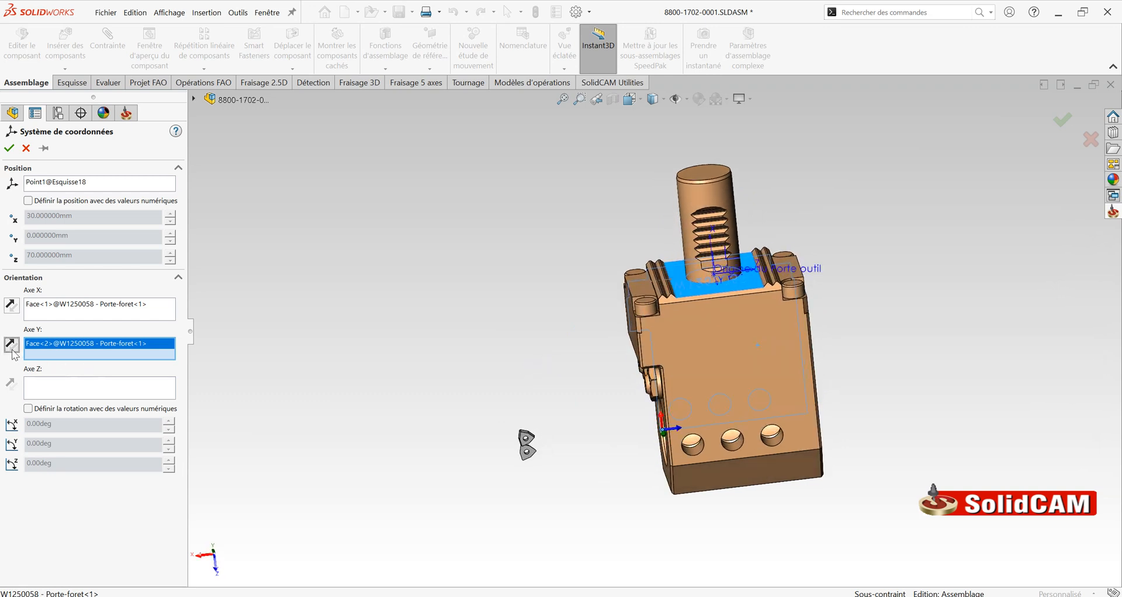
- Confirm the coordinate system at the bore and rename it "Connexion du Porte outil"
click(9, 146)
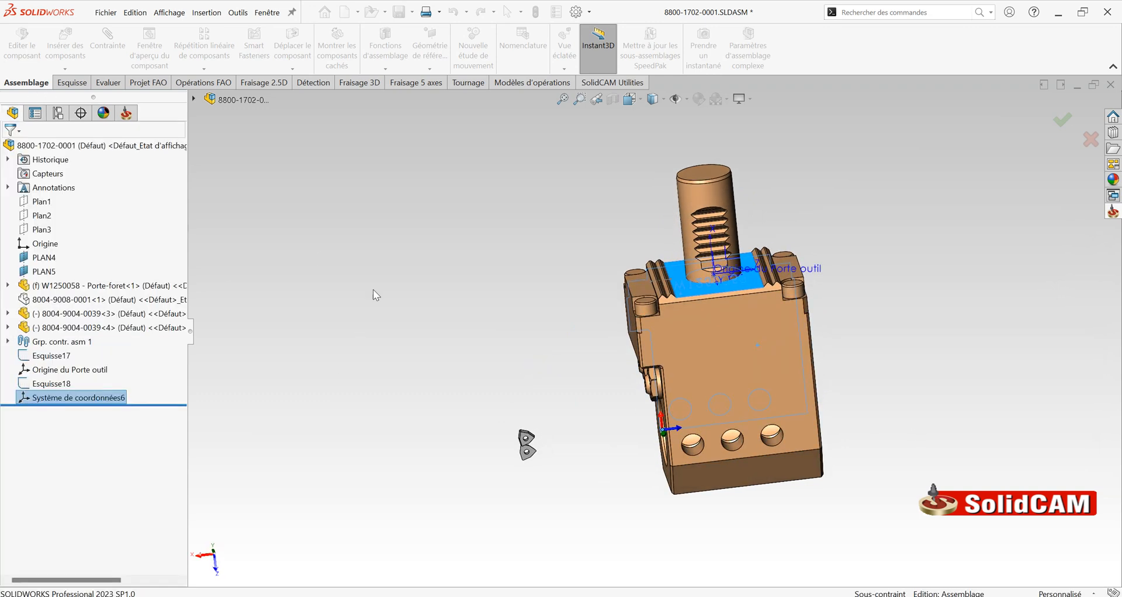
click(85, 400)
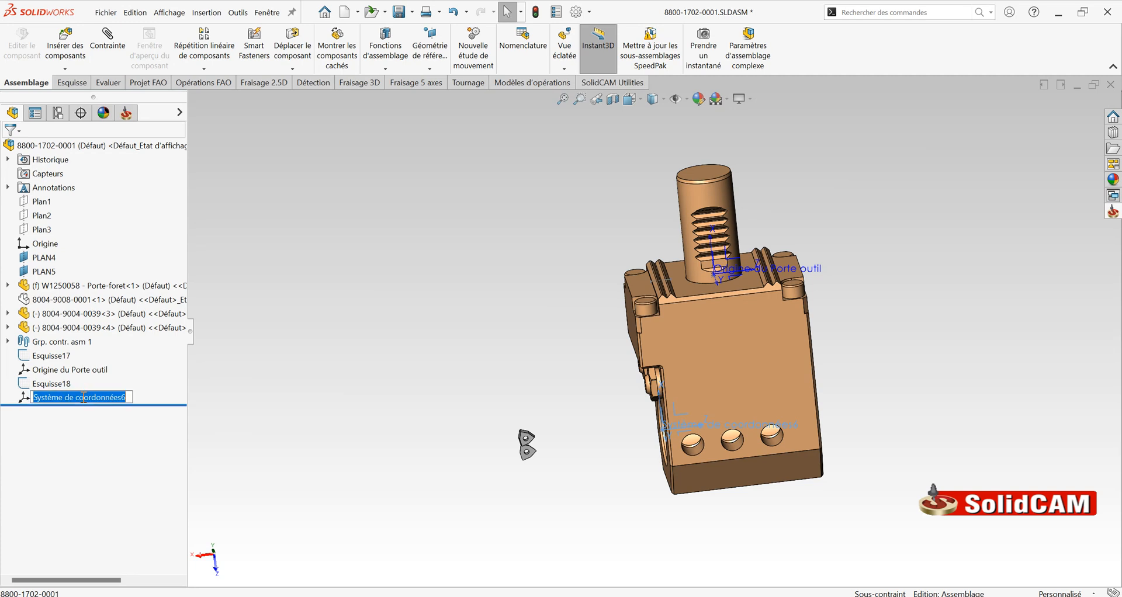
text(Connex)
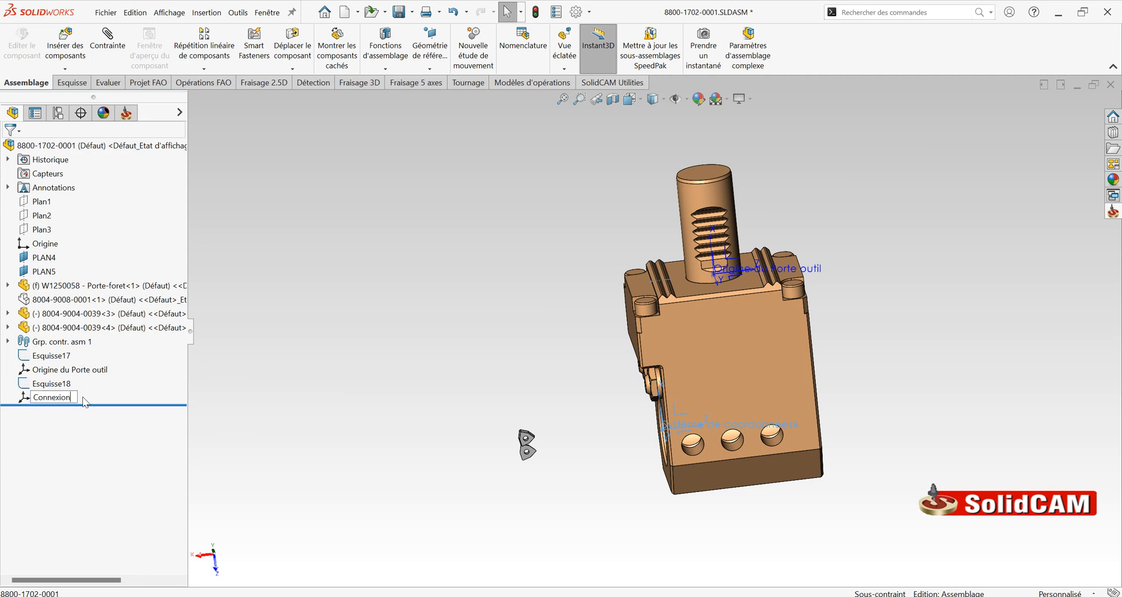
text(ion du Porte outil)
key(Return)
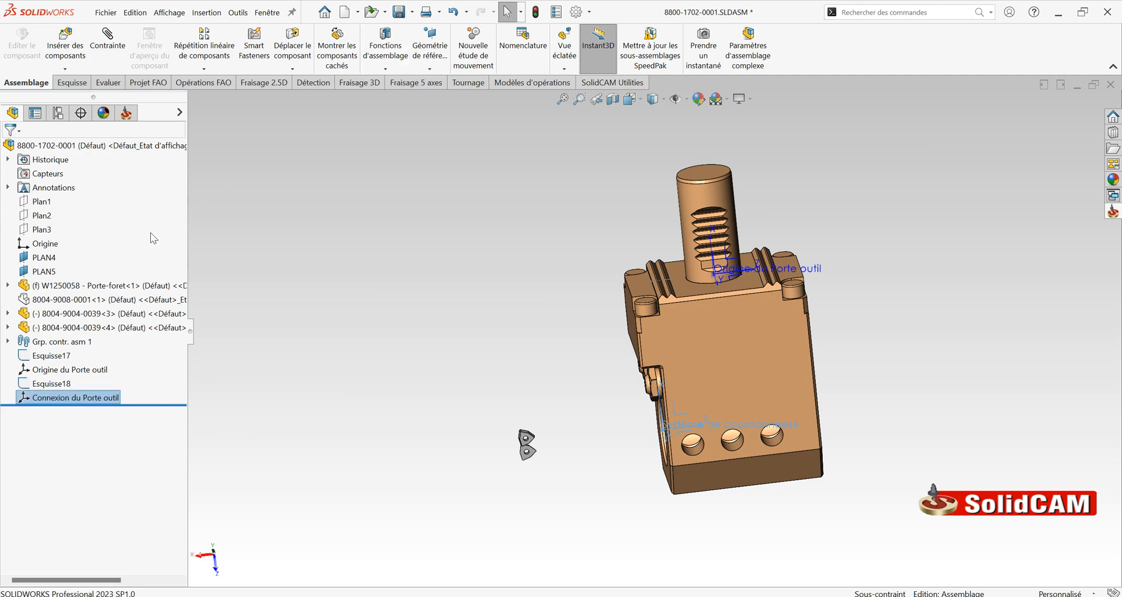
click(559, 254)
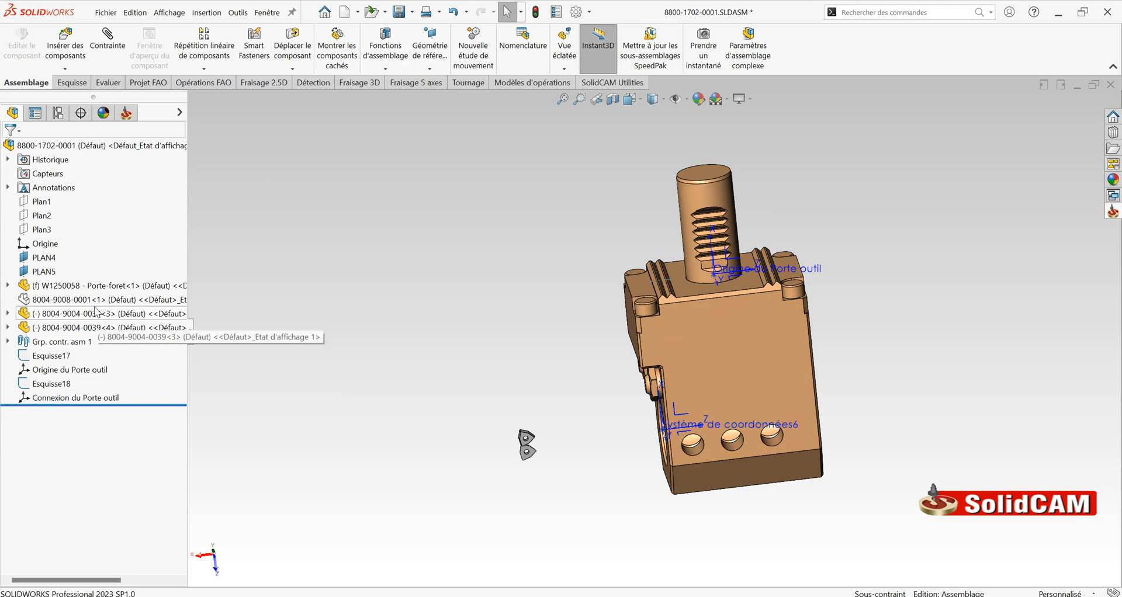
click(65, 286)
click(62, 301)
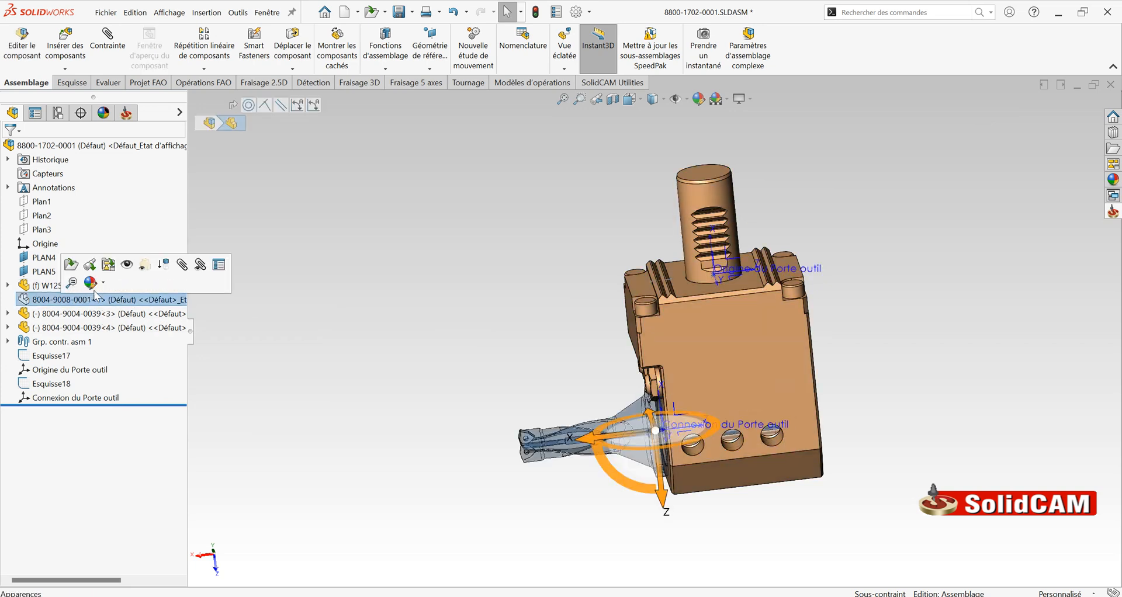
click(127, 267)
click(83, 287)
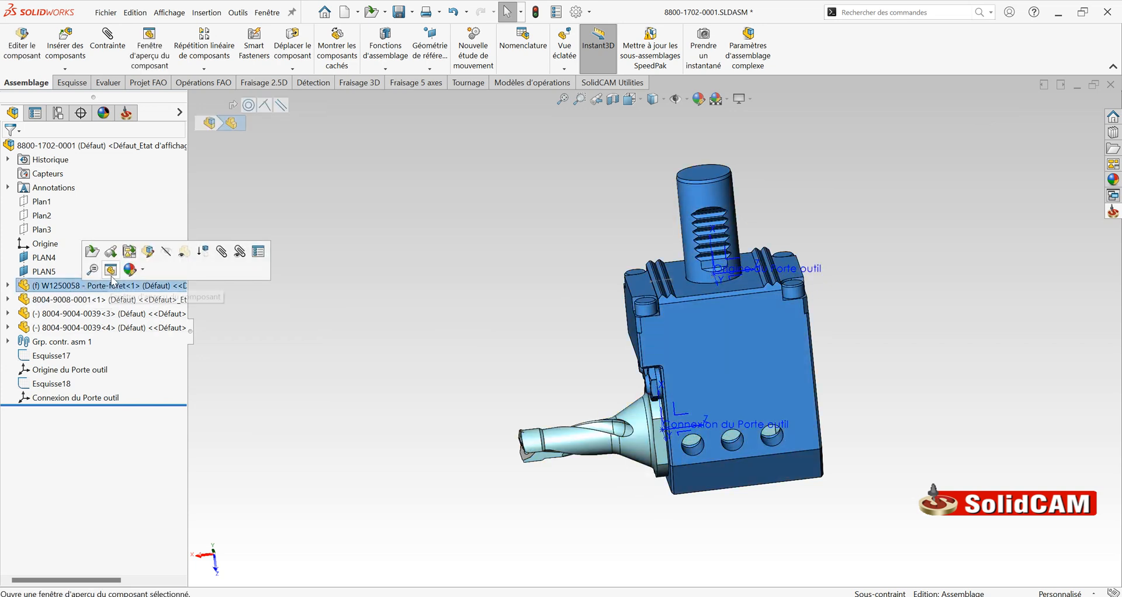
click(167, 252)
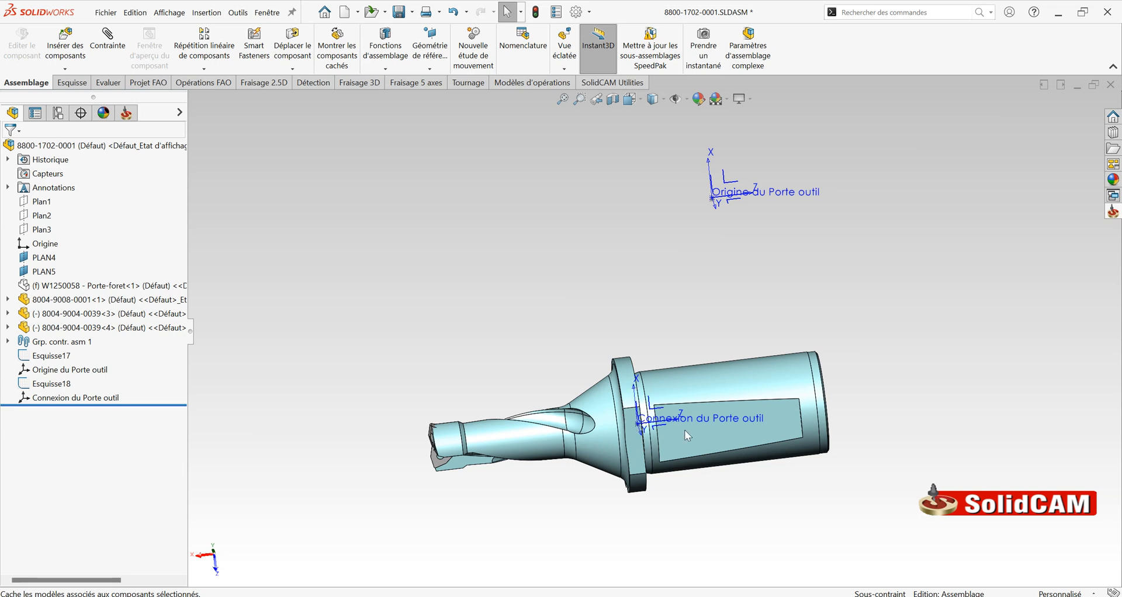
middle_drag(664, 391, 650, 384)
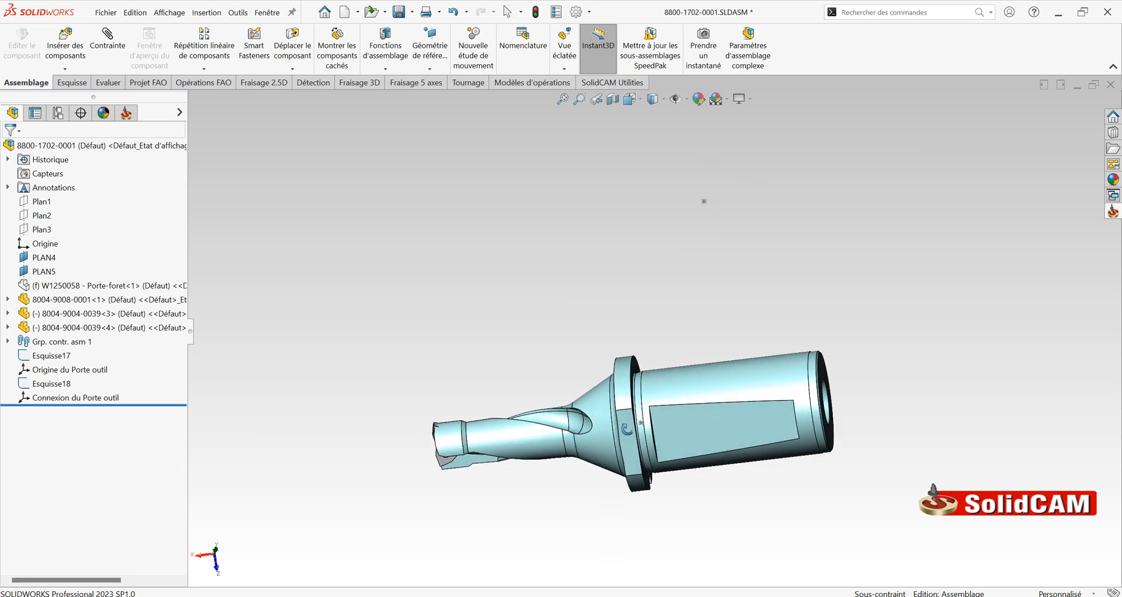
right_click(636, 368)
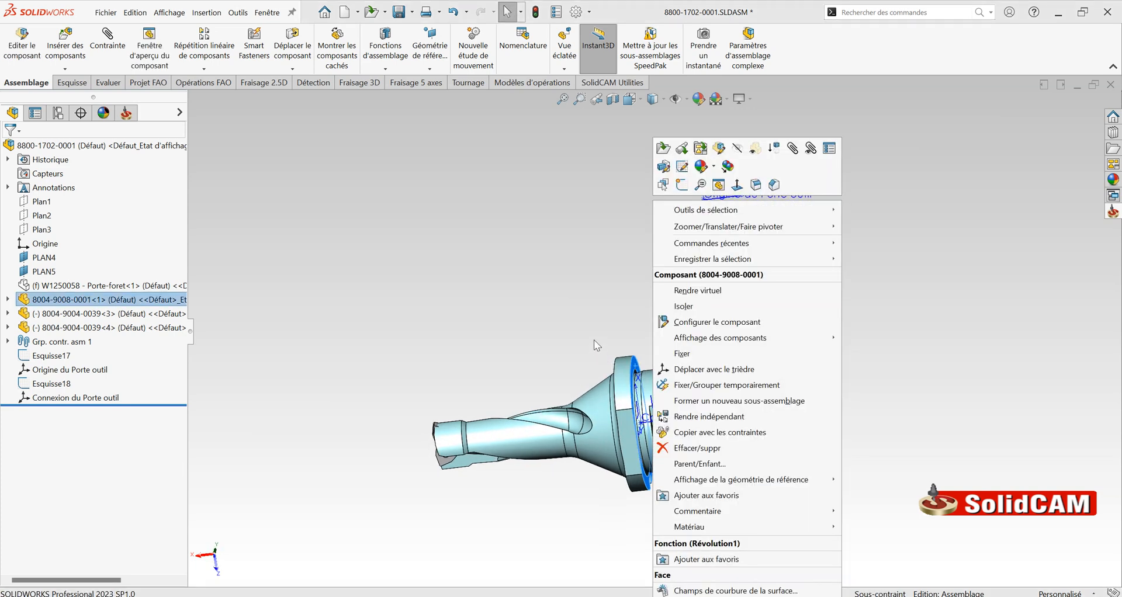
click(595, 342)
middle_drag(634, 364, 628, 373)
click(636, 371)
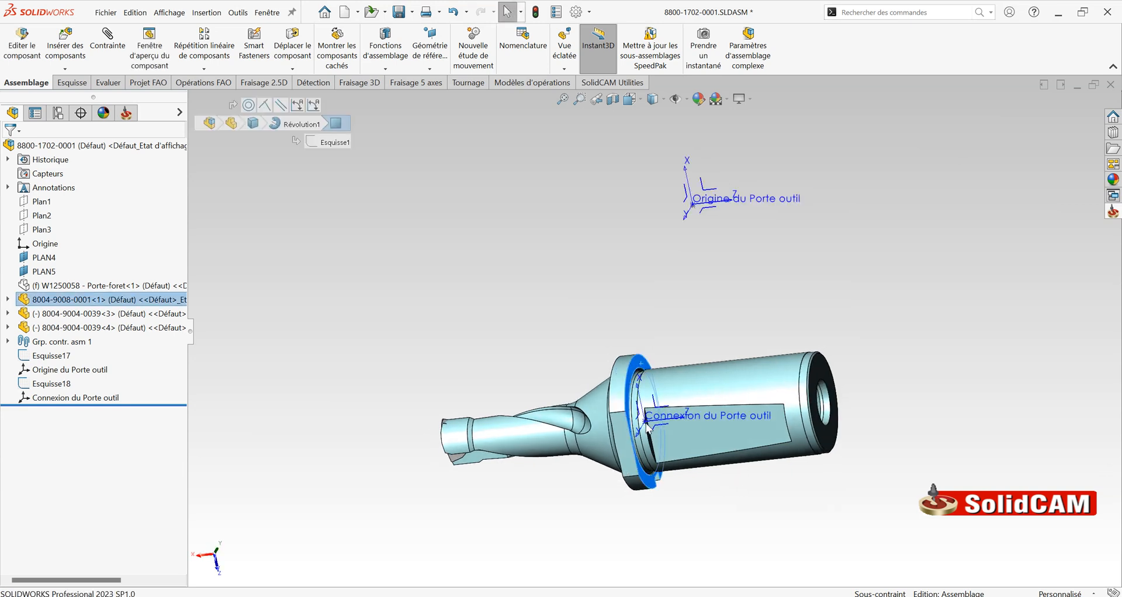
- Rename the "Connexion du Porte outil" coordinate system "Connexion du Porte outil et Origine du porte plaquette" and widen the feature tree to fit the name
click(68, 399)
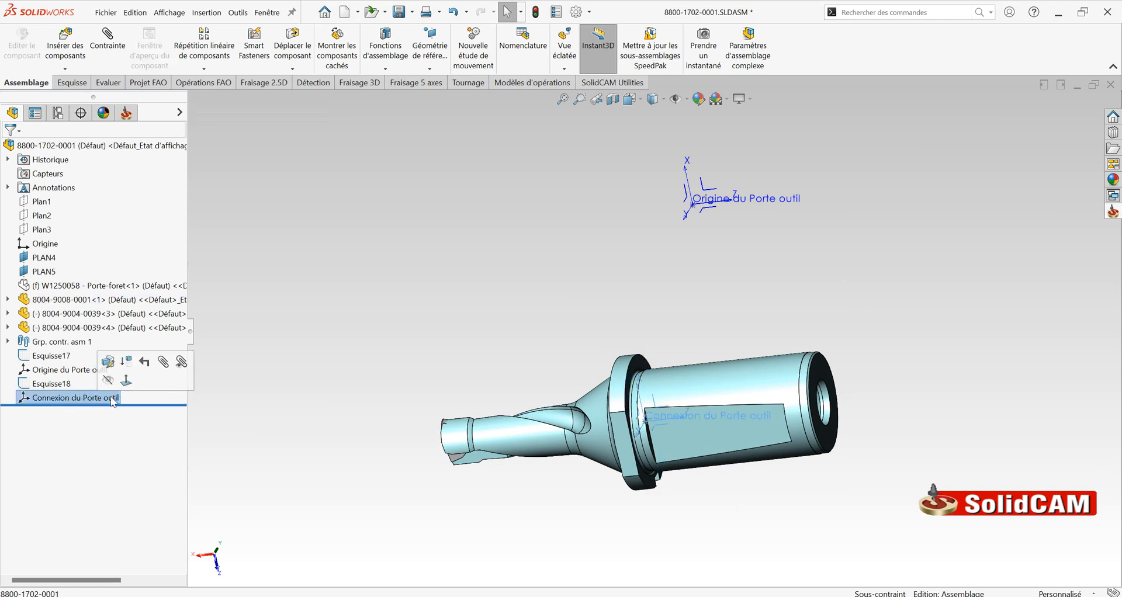
click(97, 398)
click(119, 397)
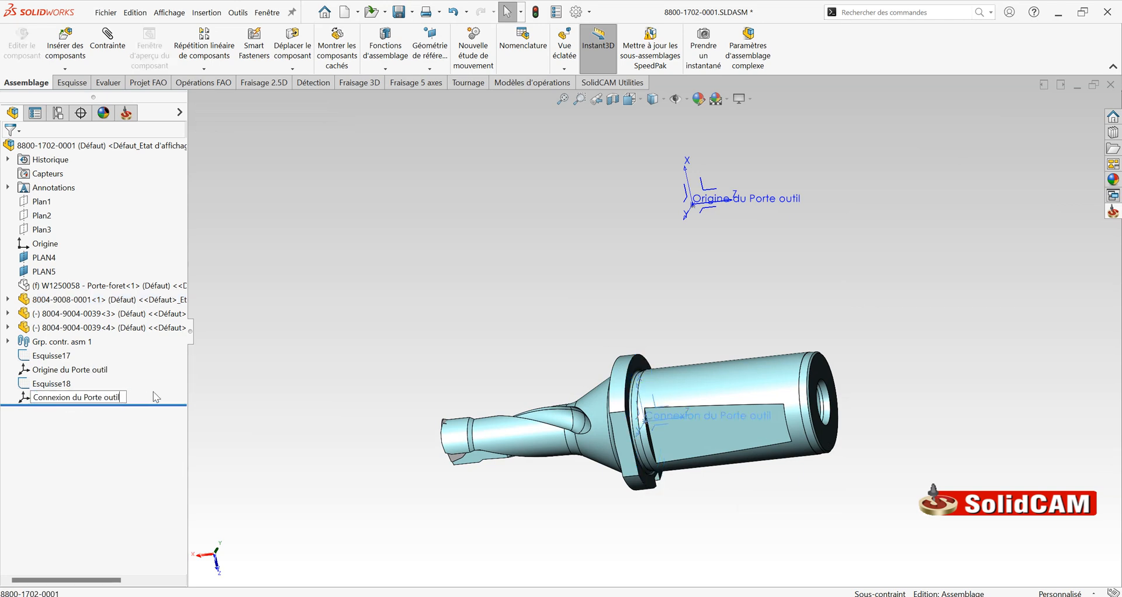
text(et Origine du porte plaquette)
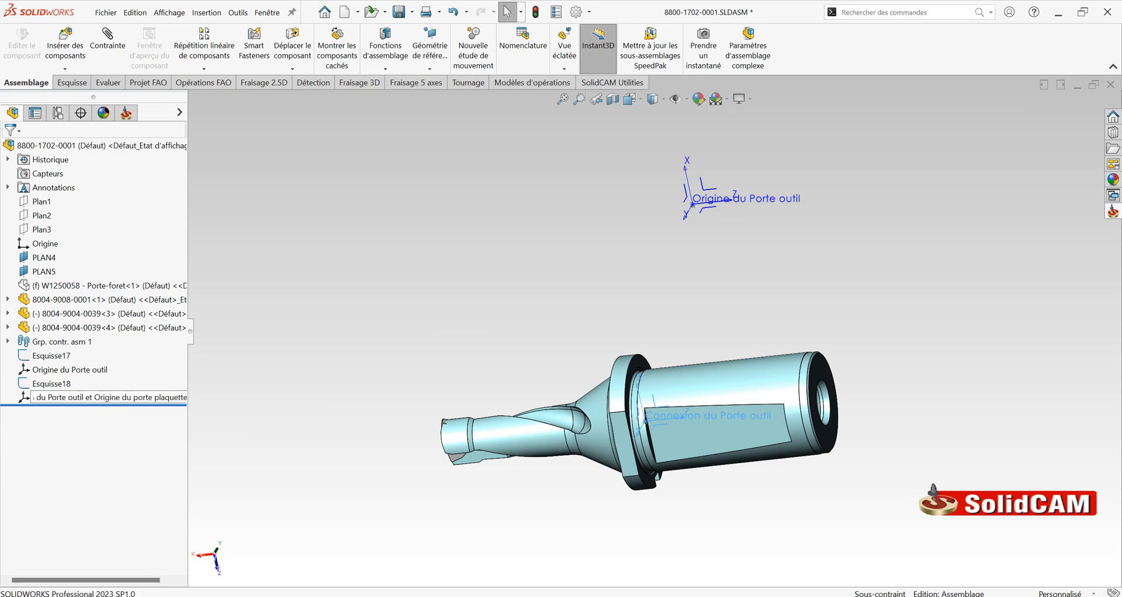
key(Return)
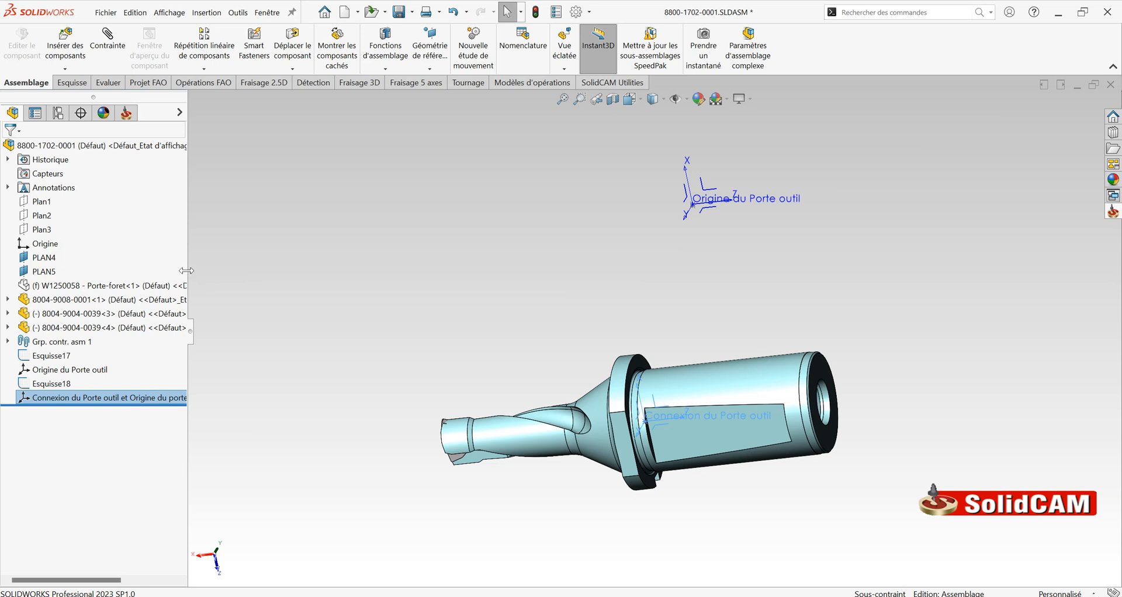
drag(187, 271, 388, 271)
click(519, 286)
- Show the hidden W1250058 - Porte-foret holder again around the drill body
scroll(769, 314, up, 4)
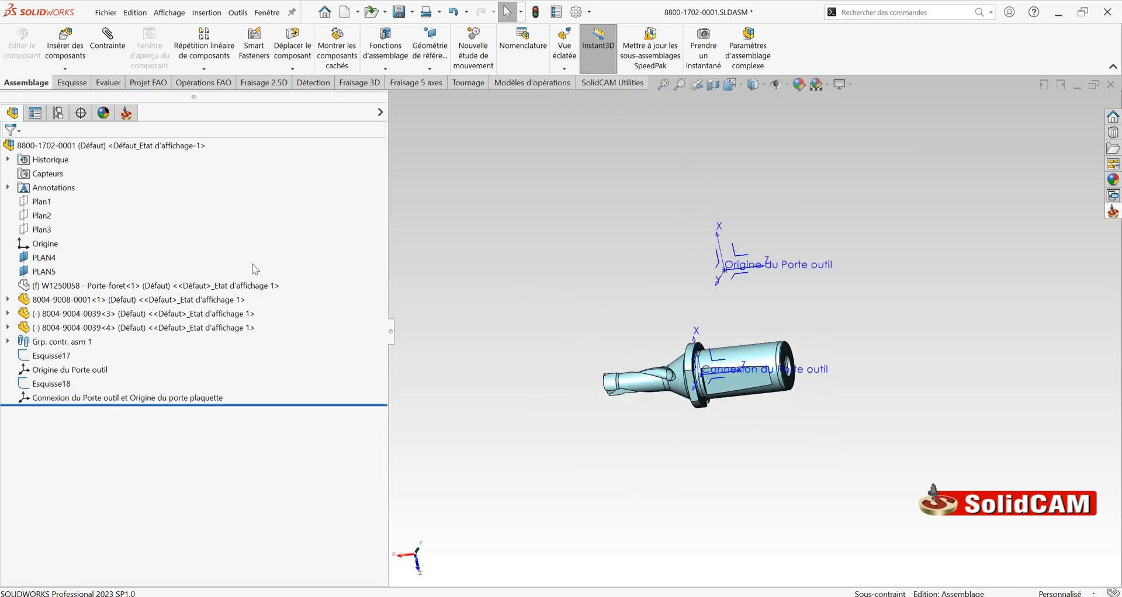
click(131, 285)
click(194, 247)
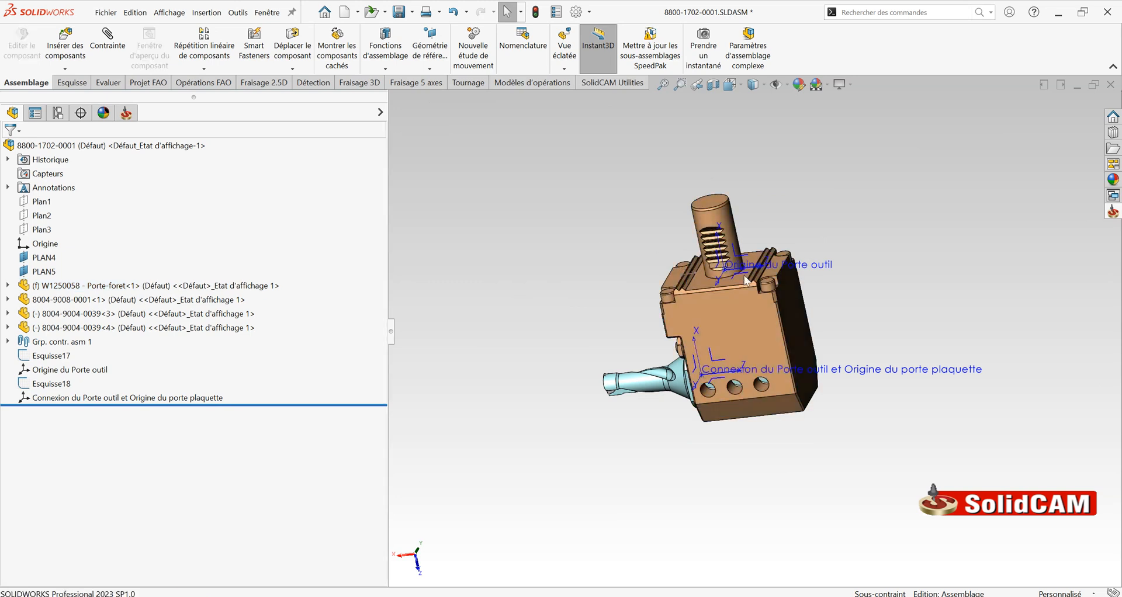
scroll(793, 342, down, 3)
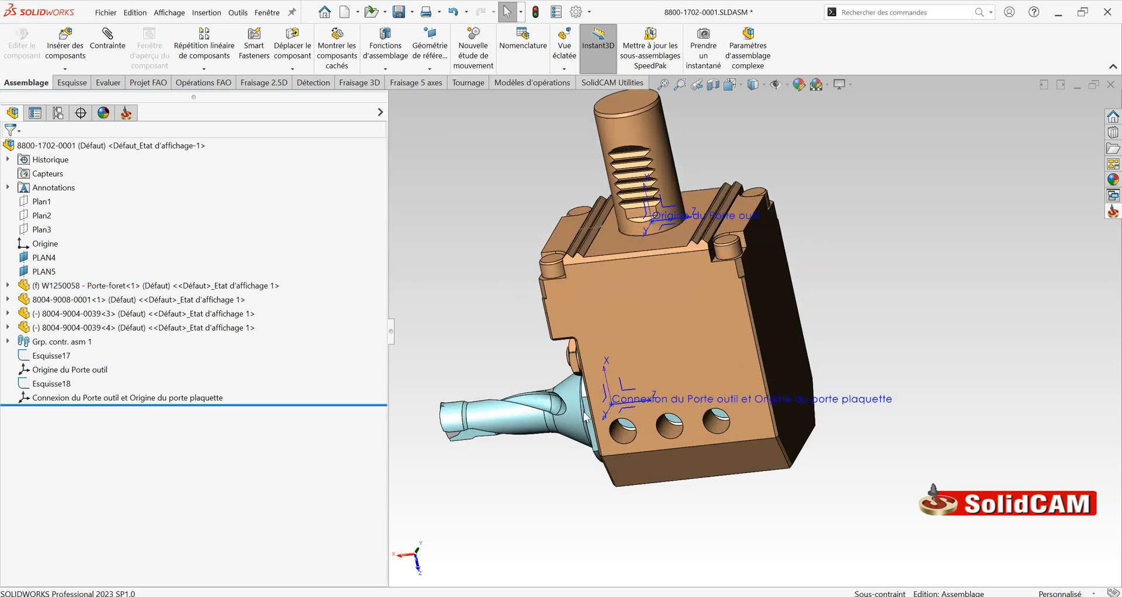
scroll(601, 412, up, 3)
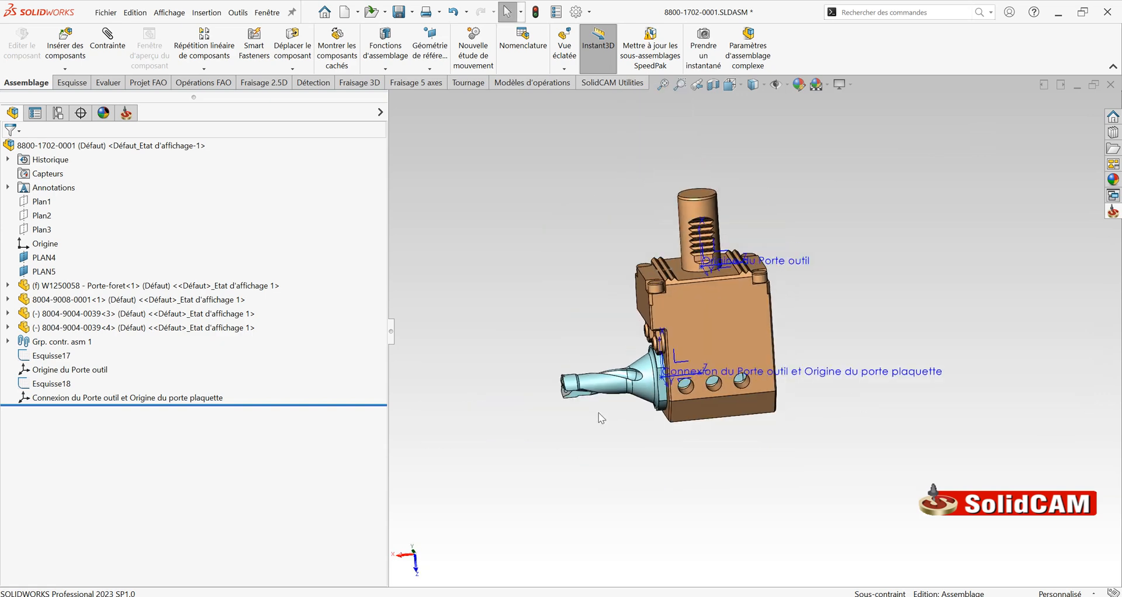
scroll(671, 379, down, 2)
scroll(563, 394, down, 3)
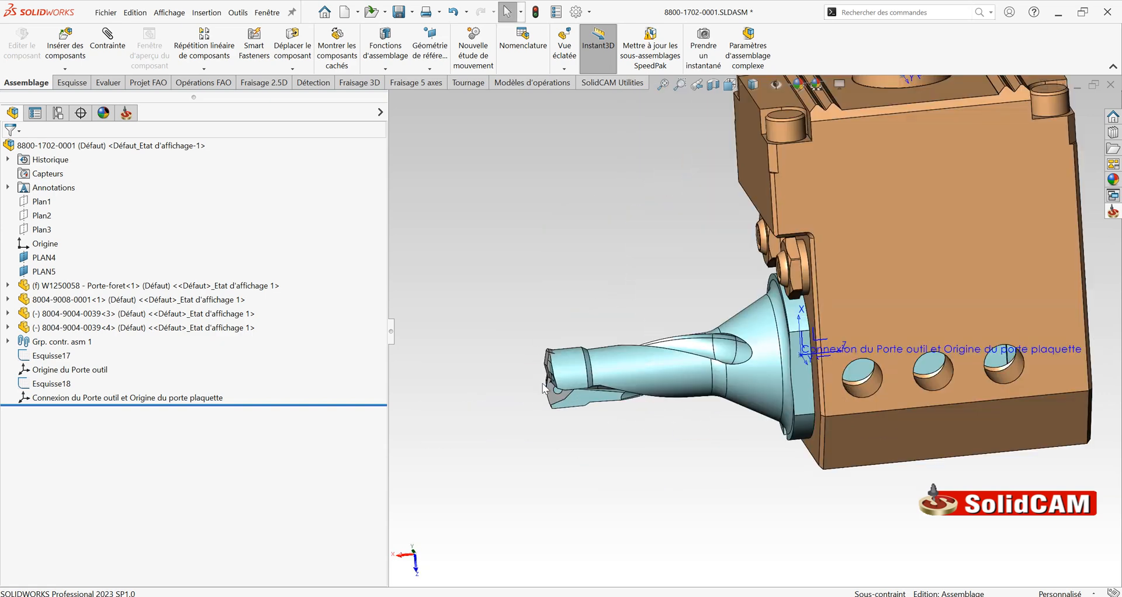
scroll(594, 369, down, 3)
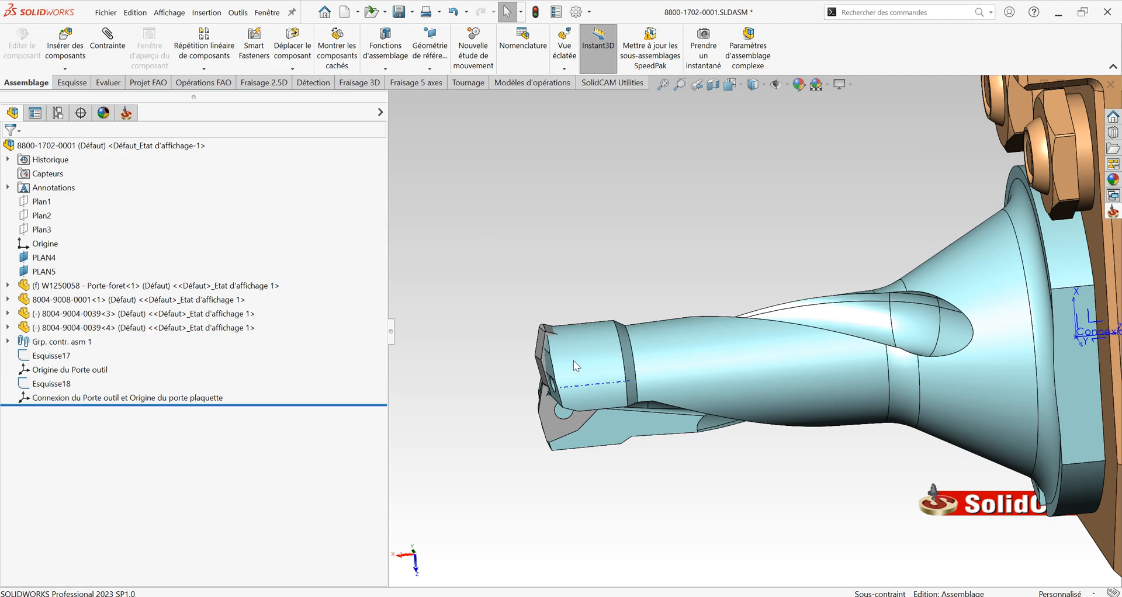
mouse_move(573, 360)
middle_down()
mouse_move(545, 363)
mouse_move(562, 292)
mouse_move(558, 228)
mouse_move(493, 263)
mouse_move(513, 243)
mouse_move(544, 269)
mouse_move(581, 382)
mouse_move(560, 361)
middle_up()
scroll(567, 371, down, 3)
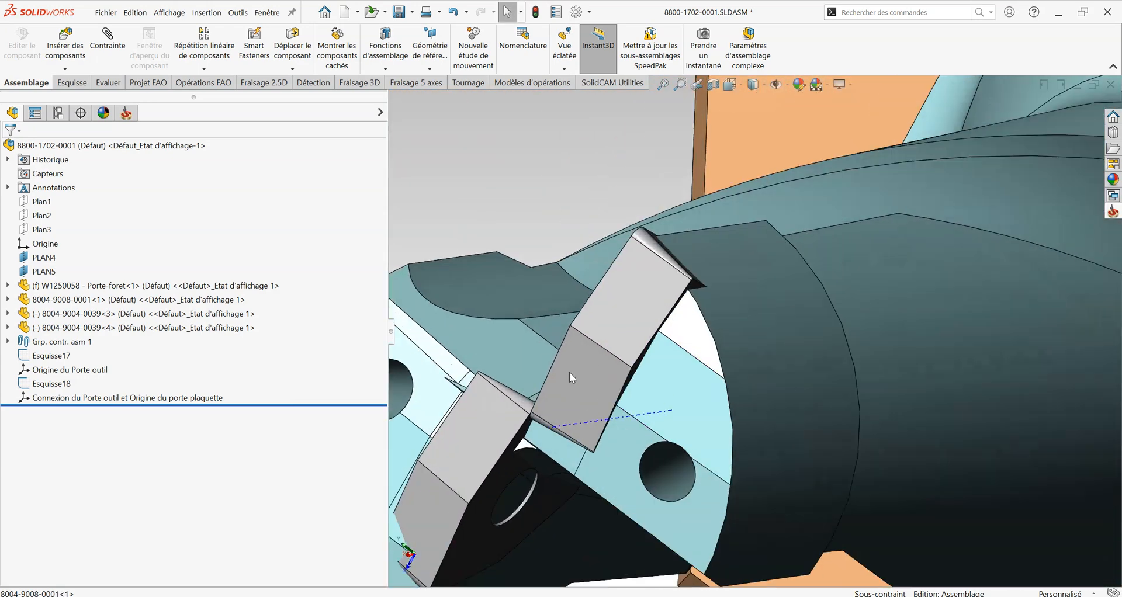
click(634, 370)
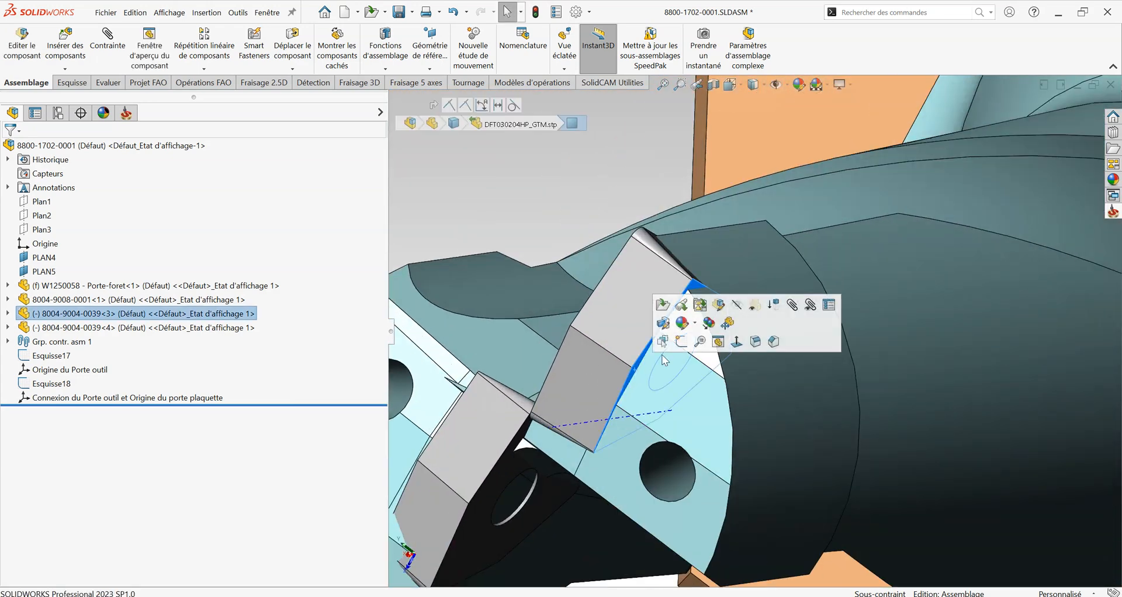
click(681, 342)
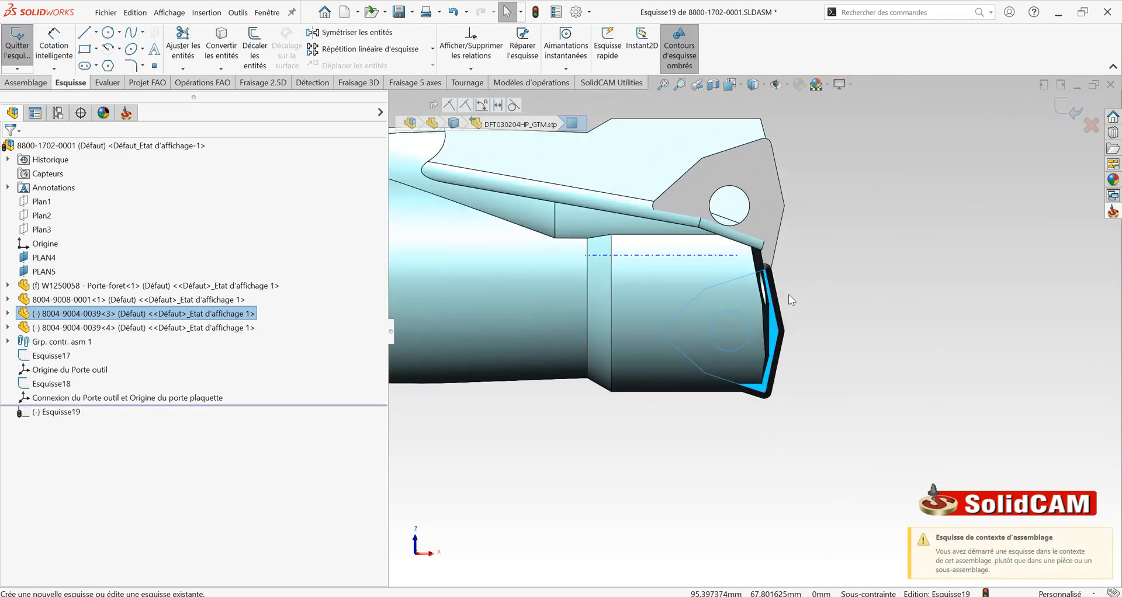
key(space)
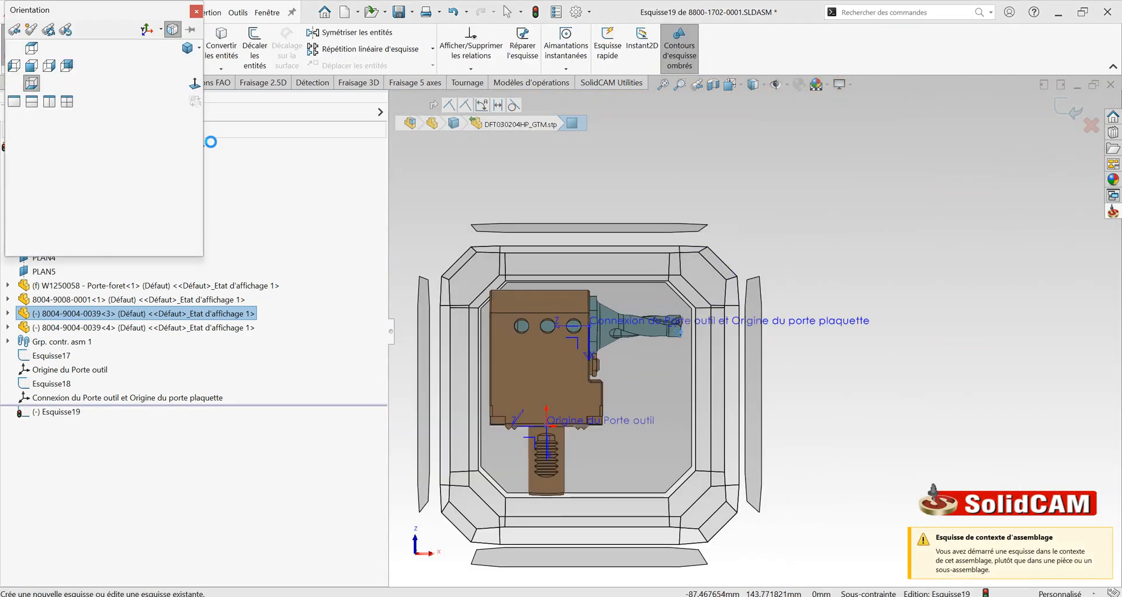
click(197, 84)
scroll(900, 444, down, 10)
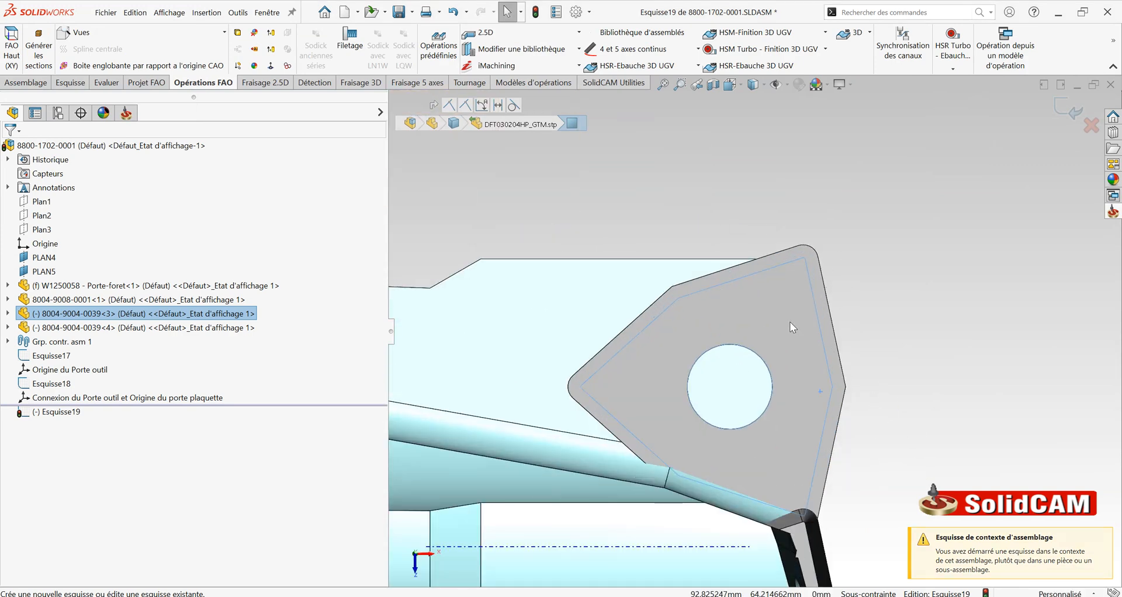
- Sketch a line about 3.89 mm long from the insert's hole centre to its outer corner's arc centre, add a perpendicular line outward, and exit the sketch
click(70, 83)
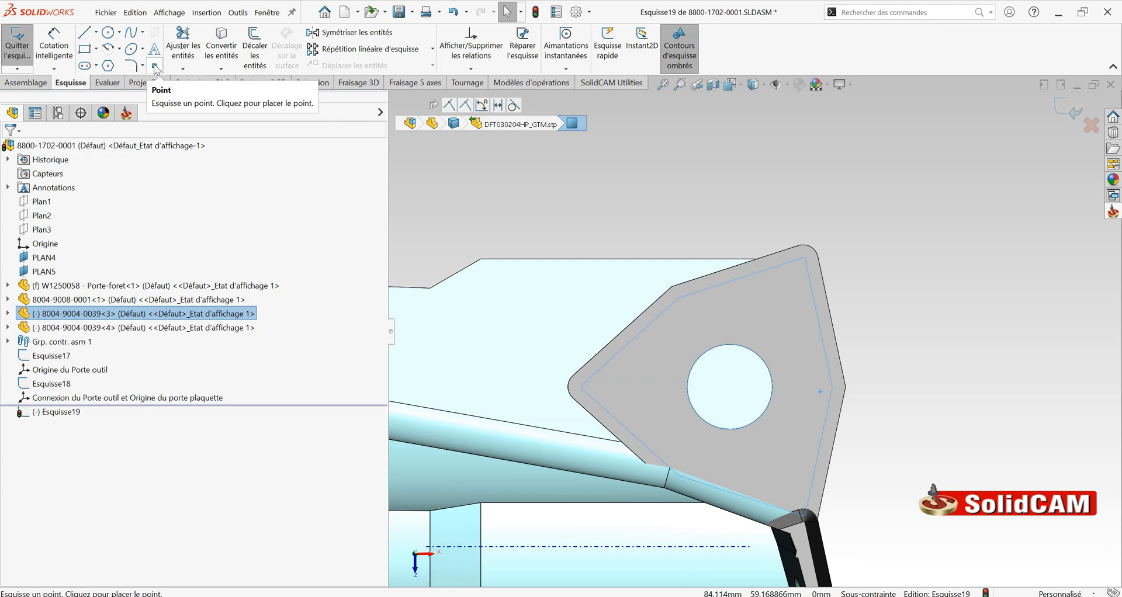
click(86, 33)
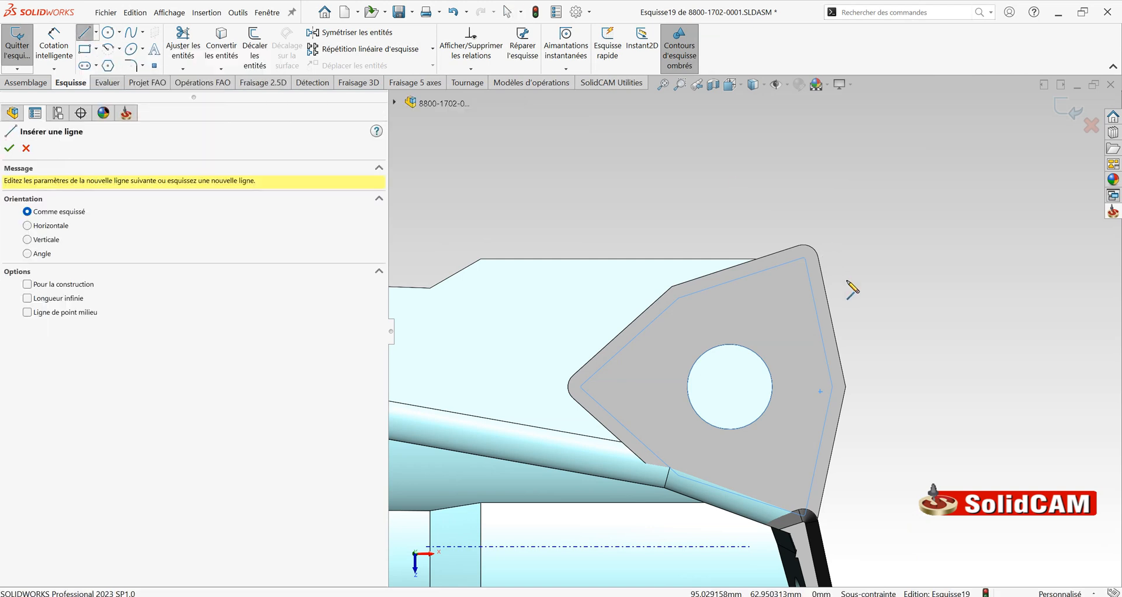
click(729, 387)
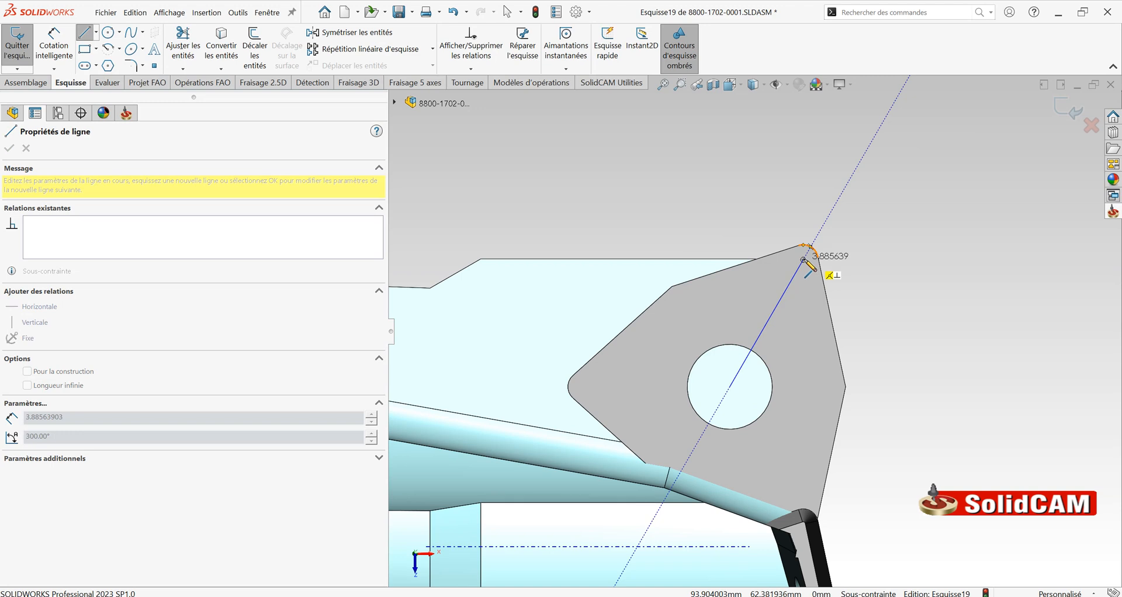
click(804, 260)
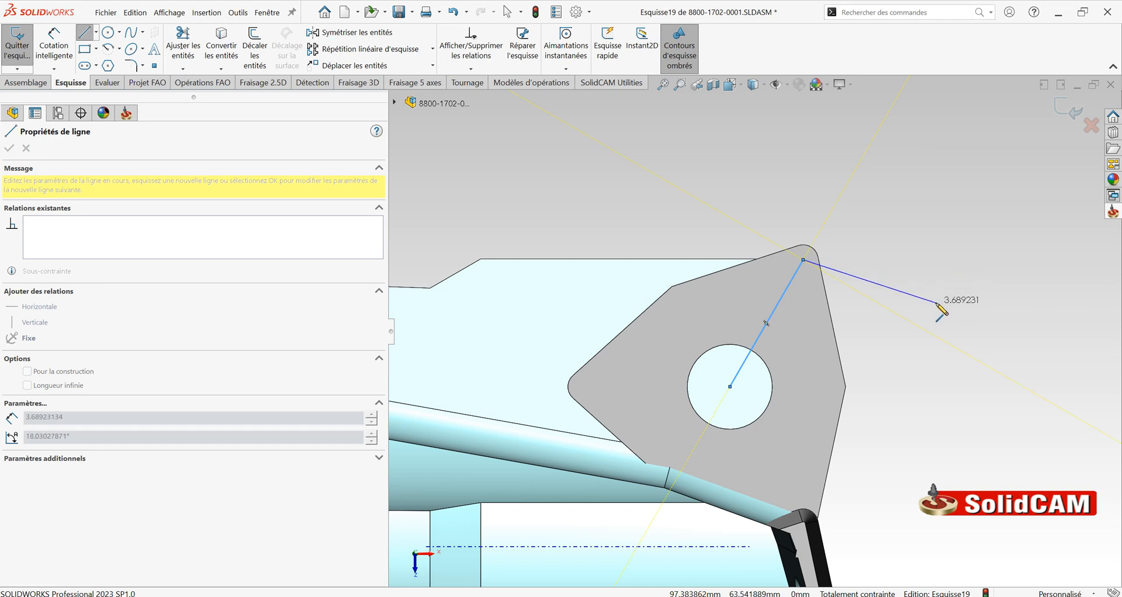
click(939, 337)
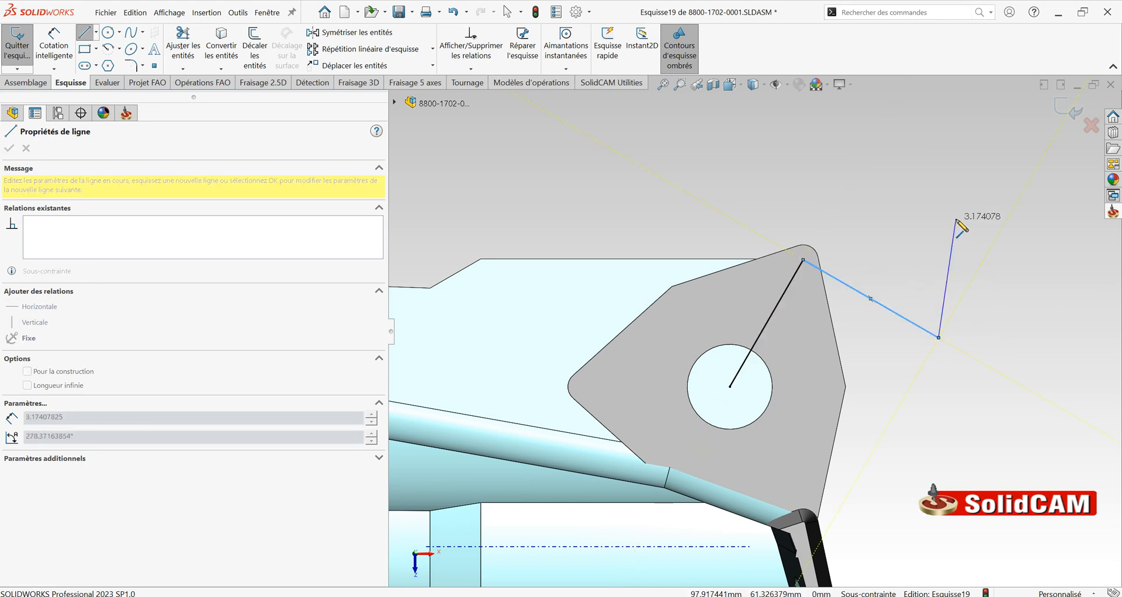
key(Escape)
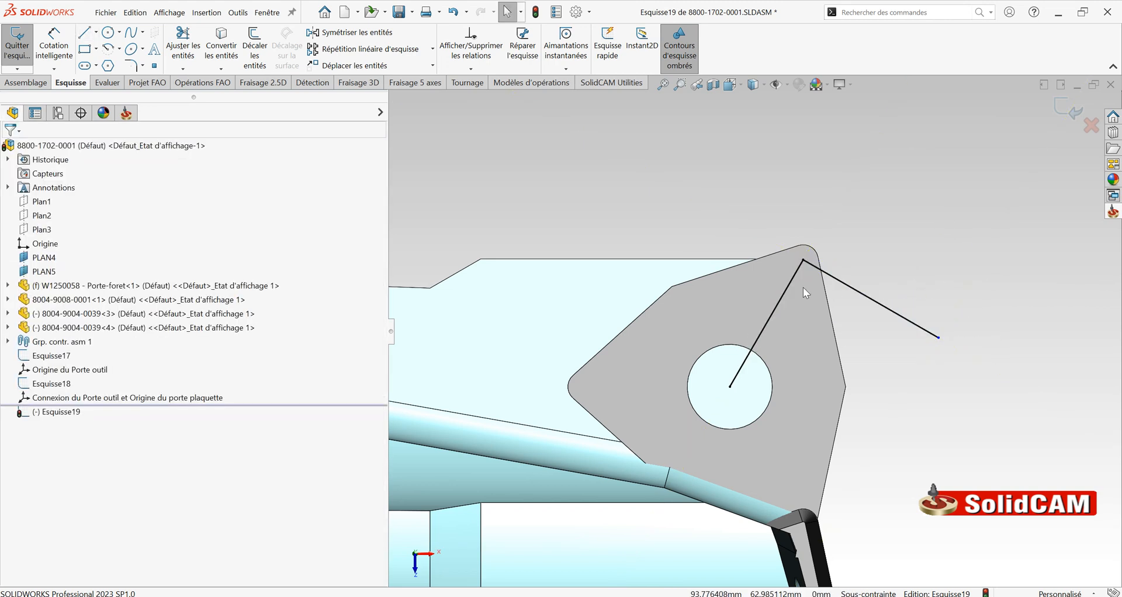
scroll(754, 331, up, 4)
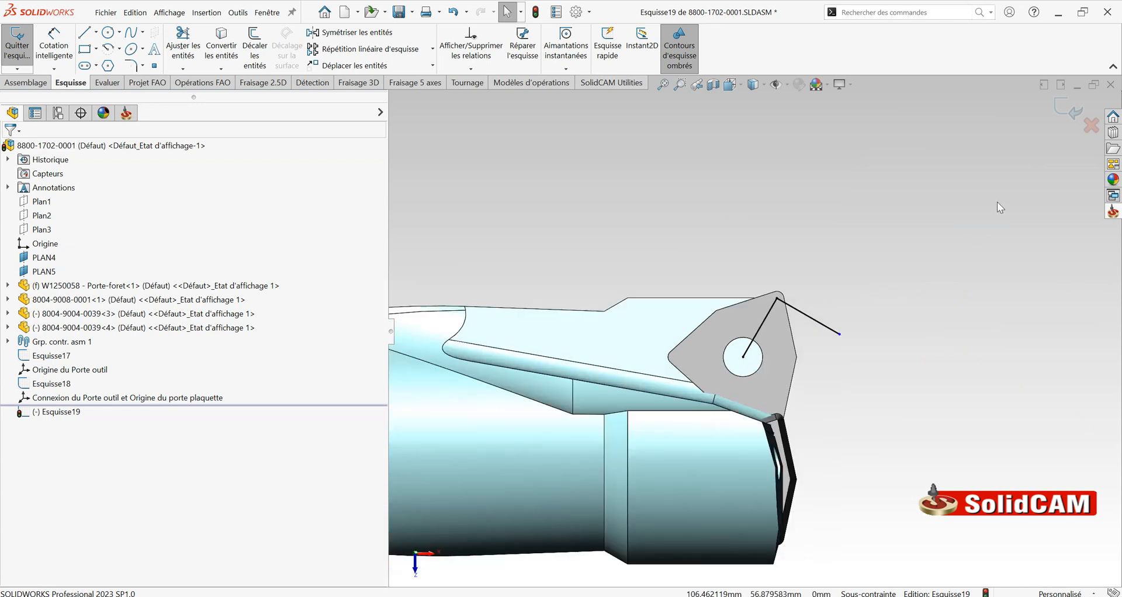
click(1068, 110)
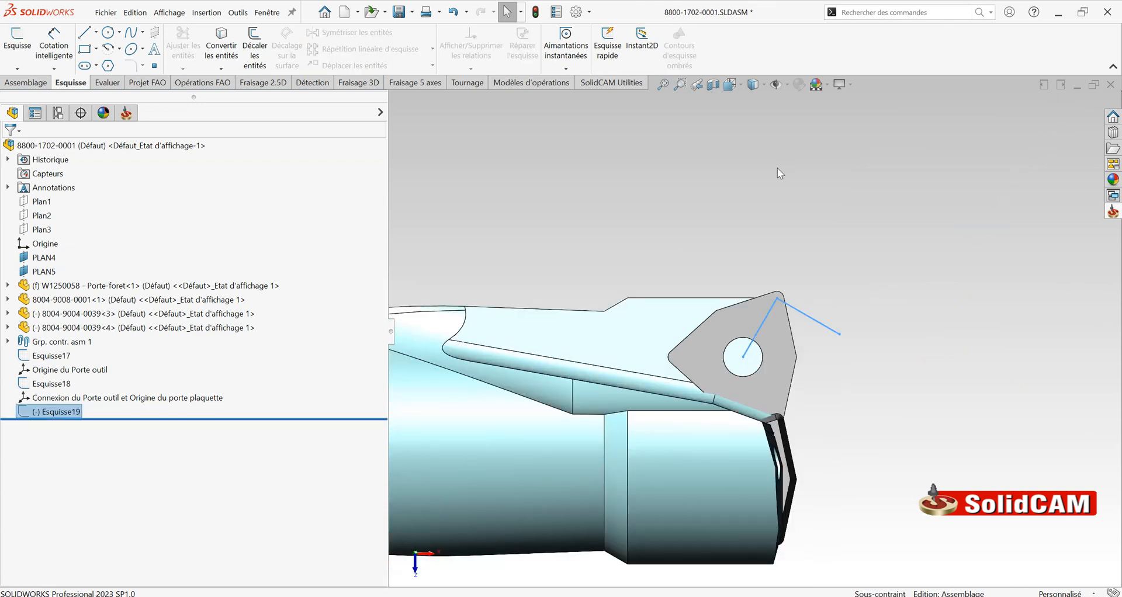
- Start a new coordinate system and position it at the sketch point in the centre of the insert's hole
click(26, 83)
click(430, 68)
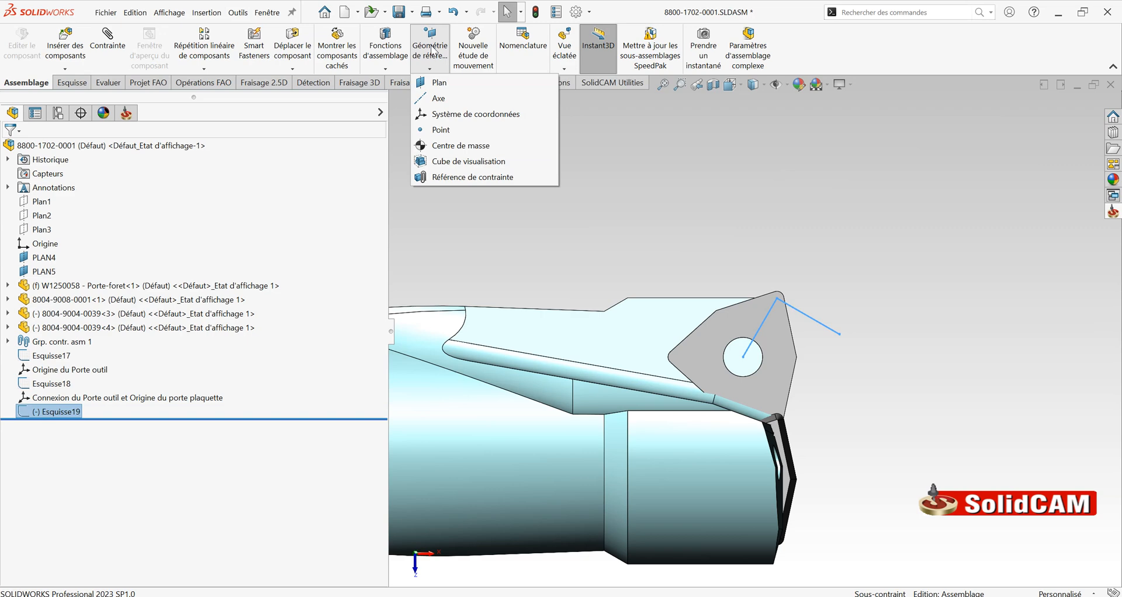
click(459, 114)
key(alt+Tab)
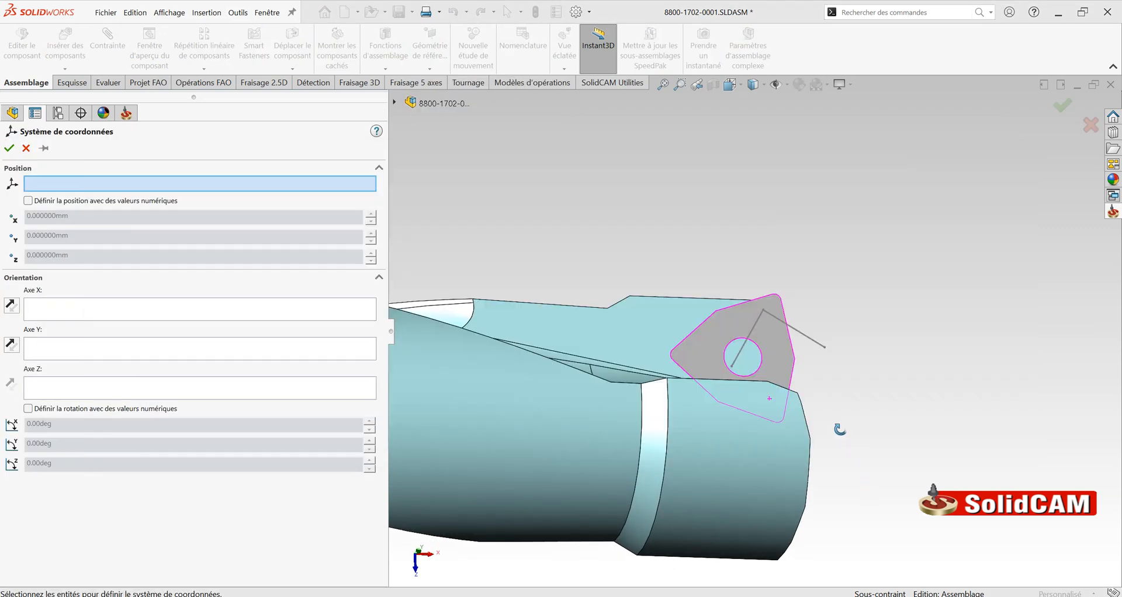
mouse_move(839, 429)
middle_down()
mouse_move(804, 367)
mouse_move(704, 284)
mouse_move(783, 450)
mouse_move(824, 483)
mouse_move(831, 550)
mouse_move(748, 361)
mouse_move(731, 358)
mouse_move(764, 332)
mouse_move(759, 426)
mouse_move(795, 386)
mouse_move(746, 415)
mouse_move(770, 319)
middle_up()
click(727, 362)
scroll(789, 338, down, 3)
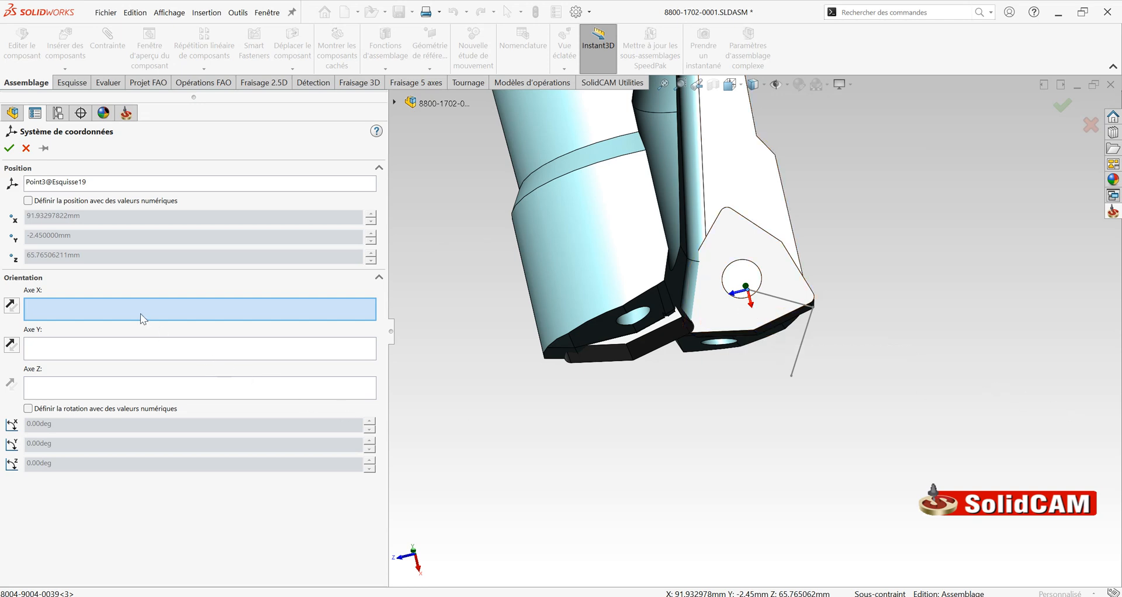
- Align X with the sketched line to the insert corner, reversed, assign the insert's top face to Y, and confirm the coordinate system
click(795, 302)
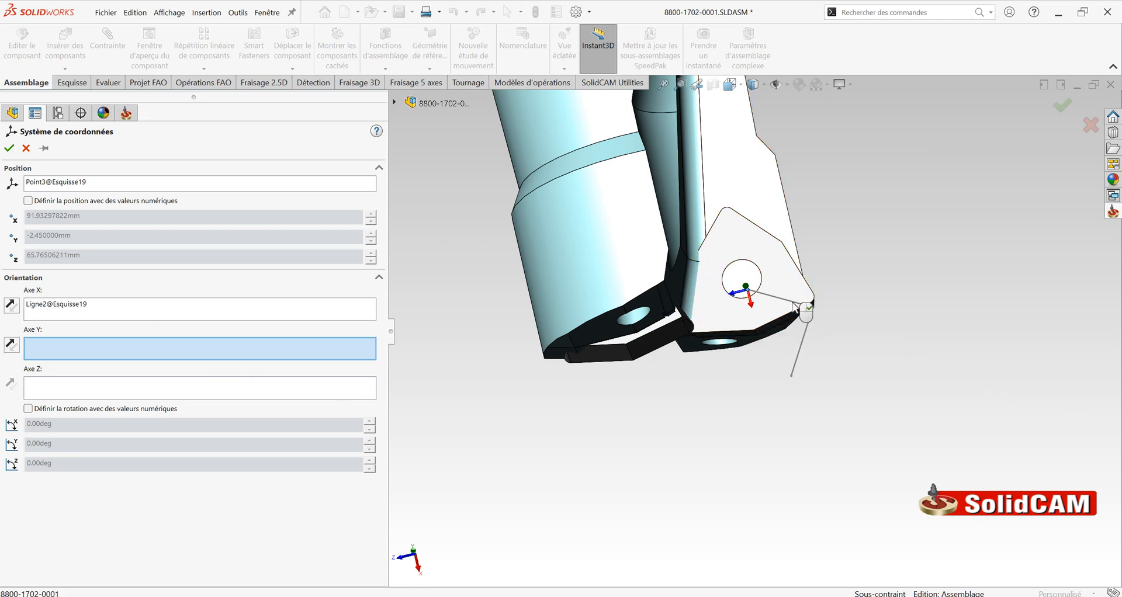
click(14, 307)
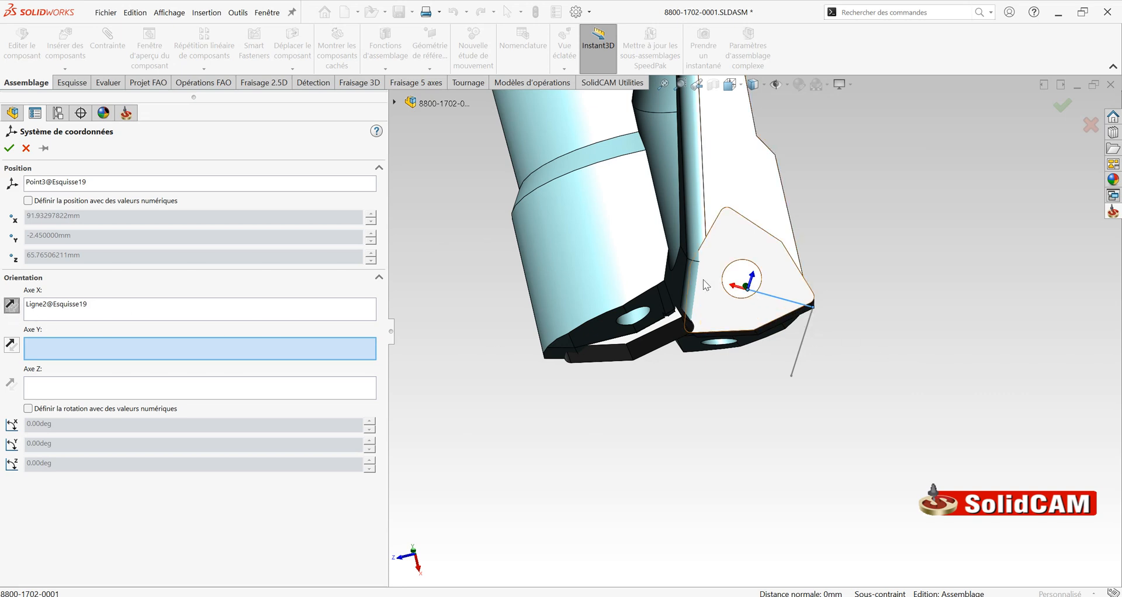
middle_drag(847, 363, 814, 245)
scroll(724, 360, down, 6)
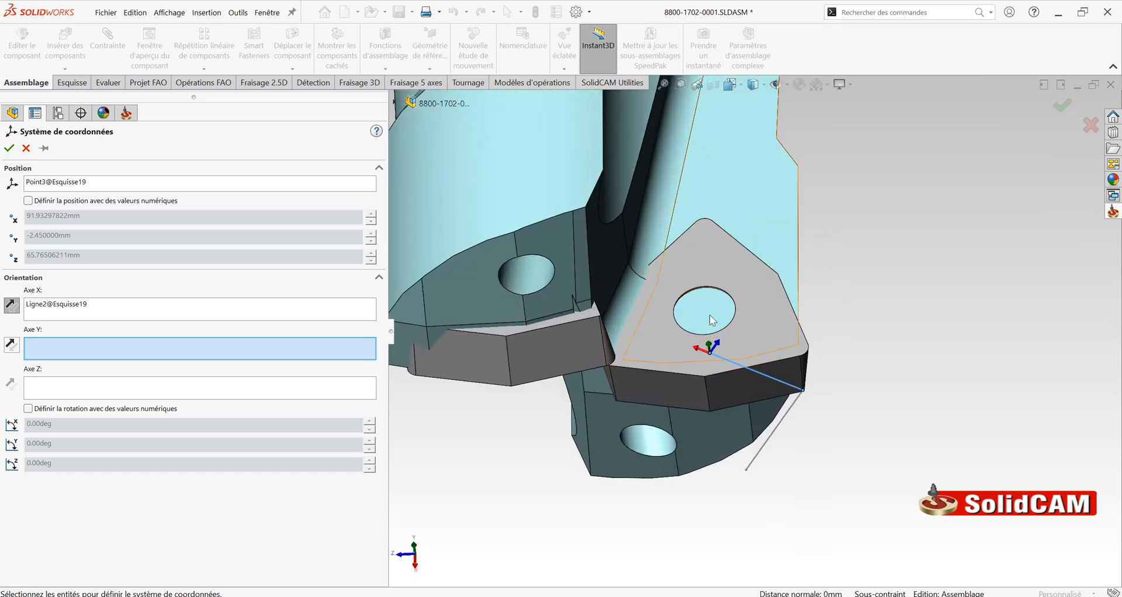
click(734, 263)
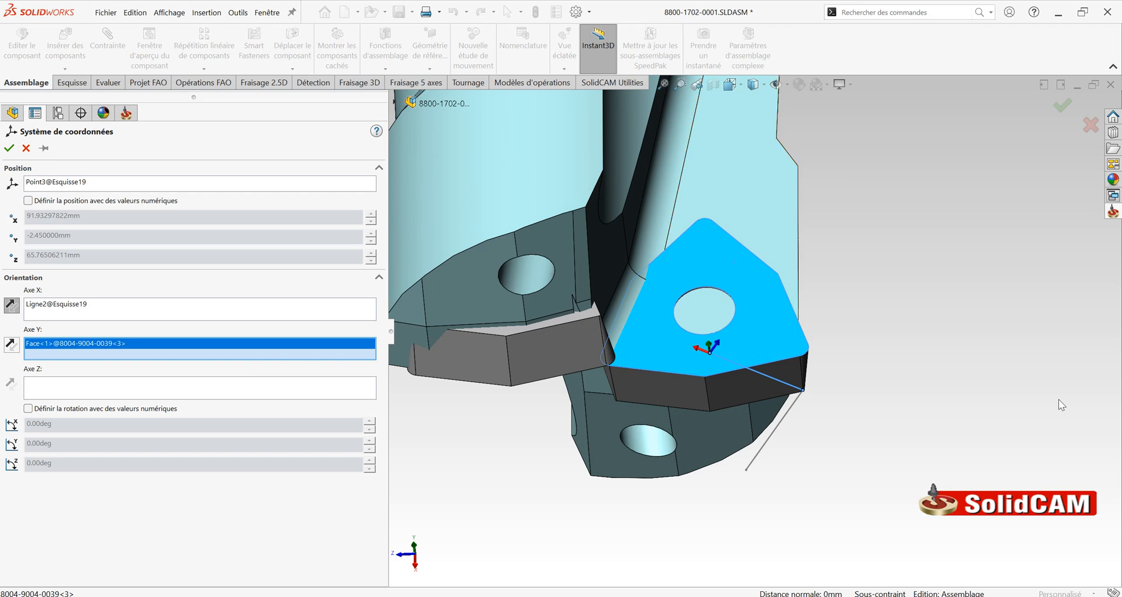
click(8, 148)
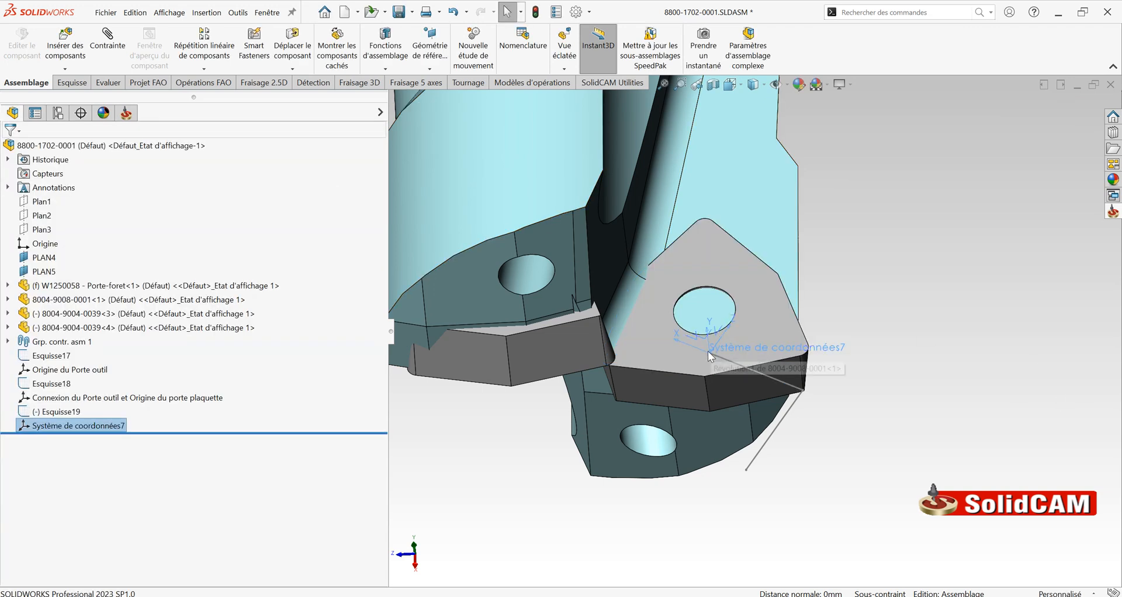
click(893, 301)
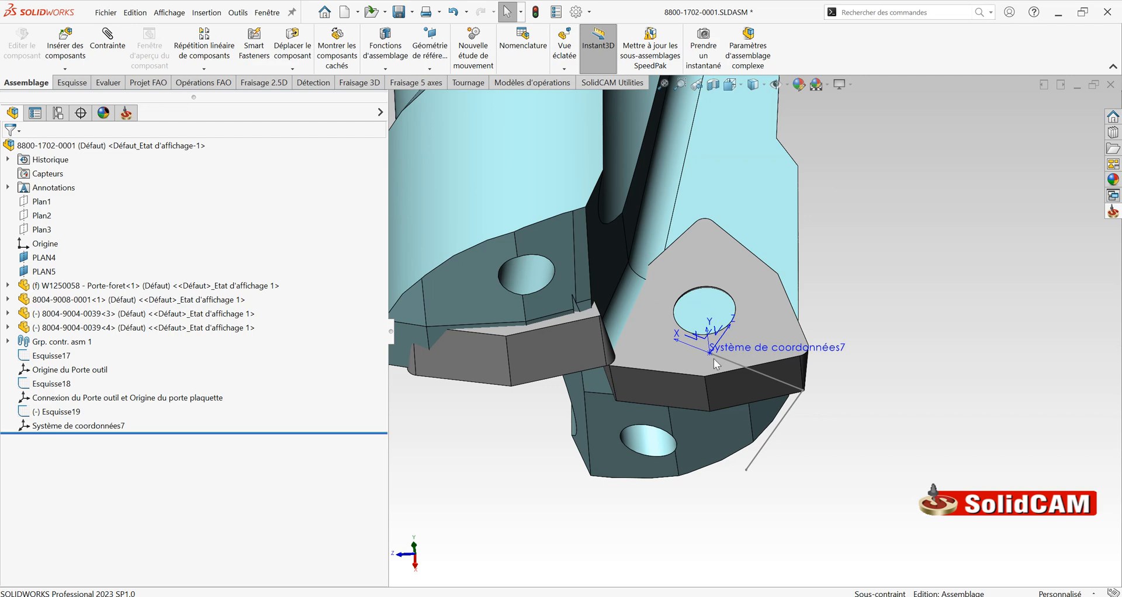
middle_drag(730, 423, 698, 343)
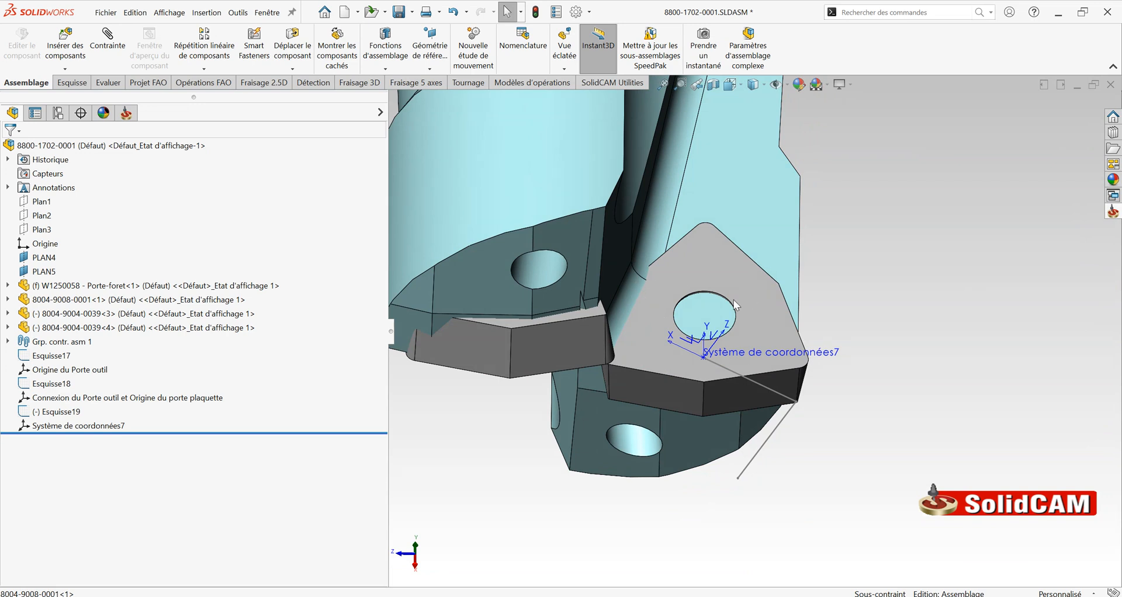
click(736, 318)
scroll(801, 341, up, 5)
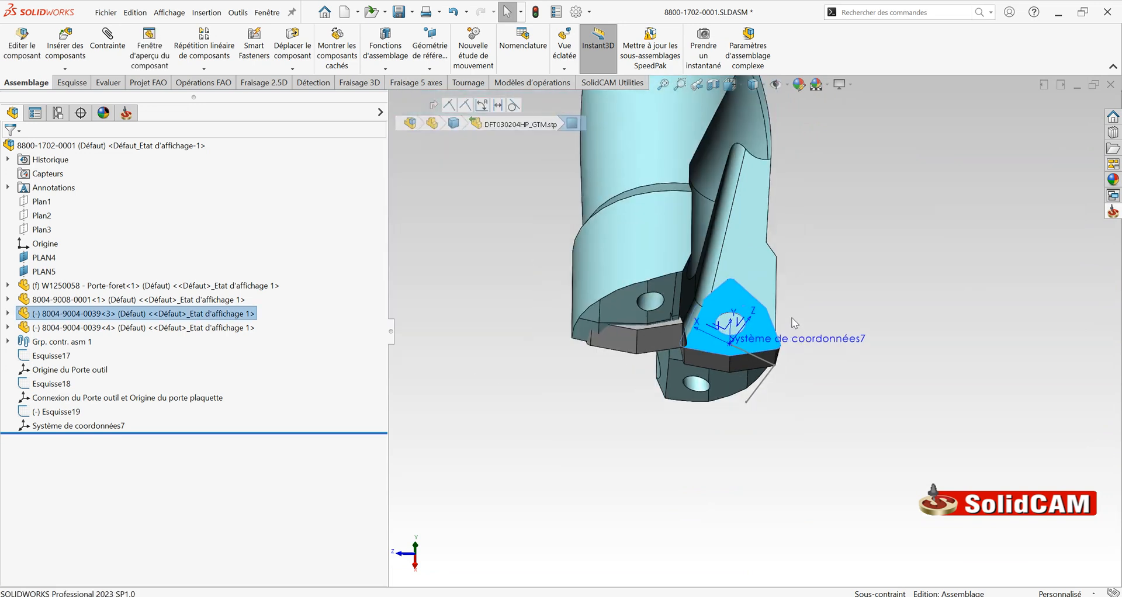
click(81, 427)
click(82, 426)
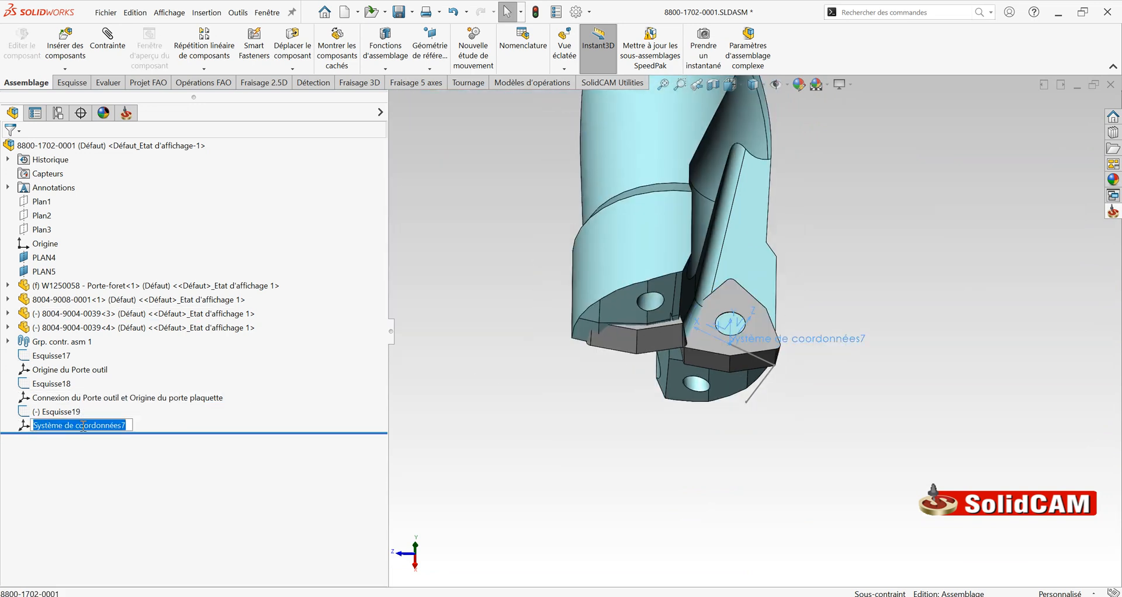
text(Origine)
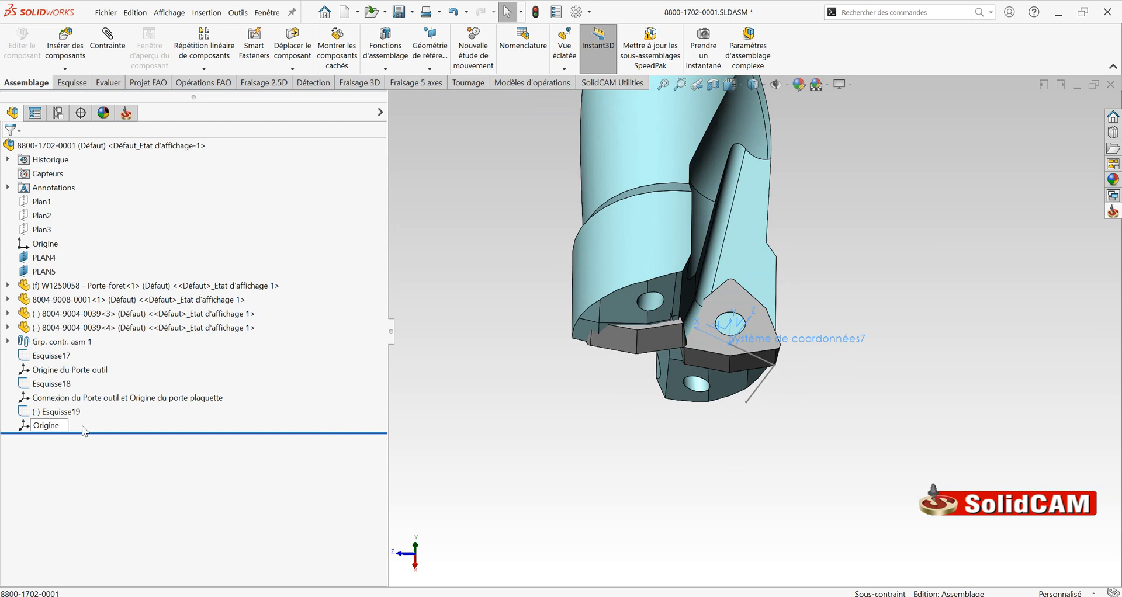
key(BackSpace)
key(BackSpace)
key(BackSpace)
key(BackSpace)
key(BackSpace)
key(BackSpace)
key(BackSpace)
text(Connexion du Porte plaquet)
click(74, 425)
text(1)
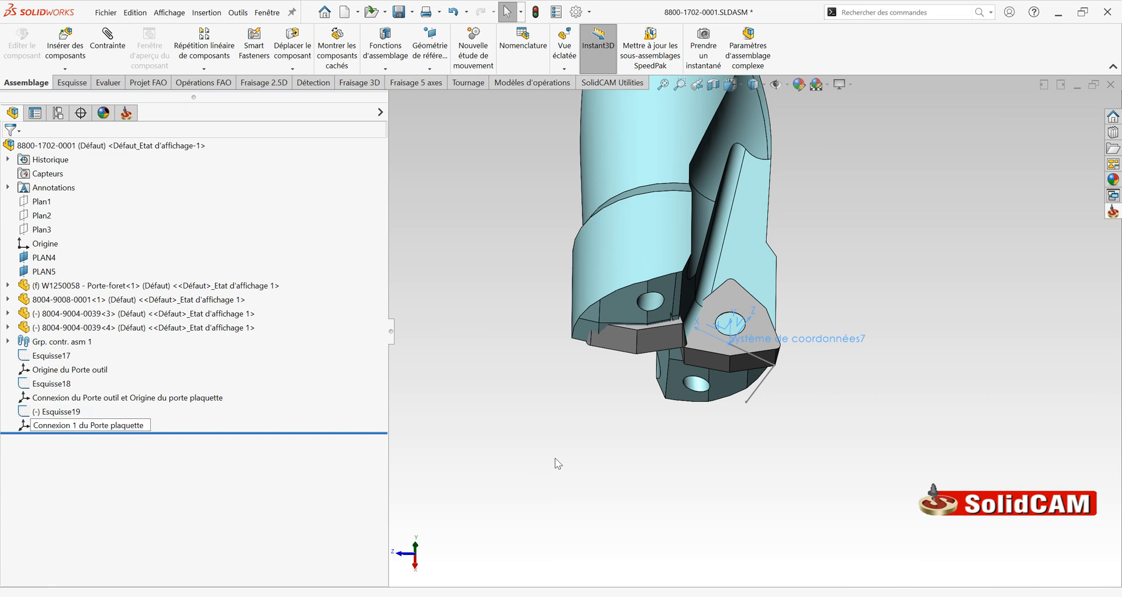
click(558, 457)
scroll(788, 296, down, 5)
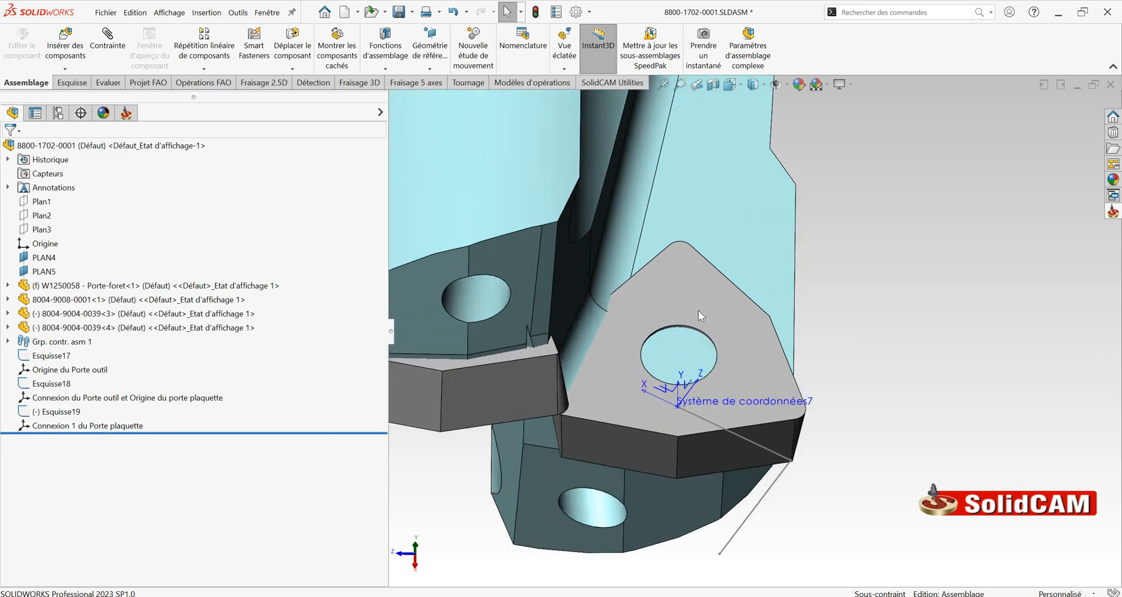
click(699, 310)
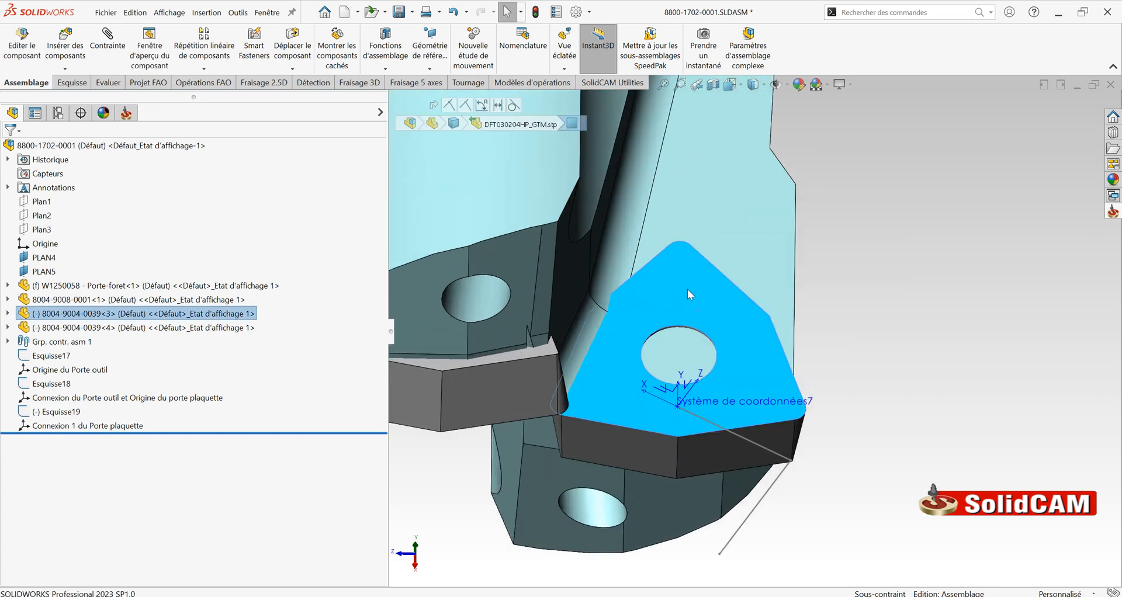
middle_drag(673, 407, 694, 239)
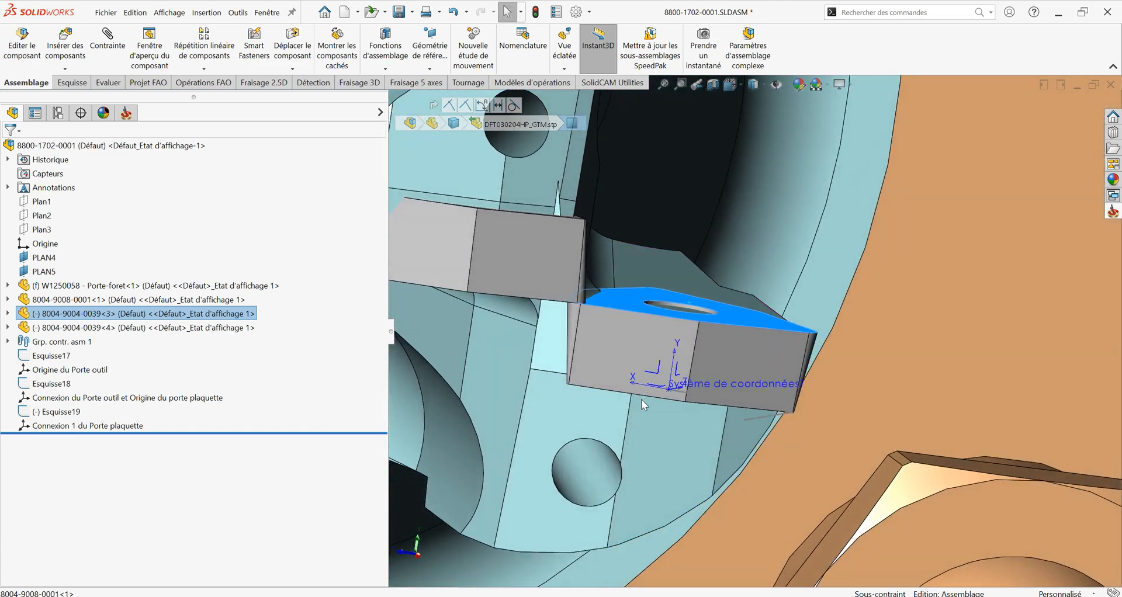
click(636, 306)
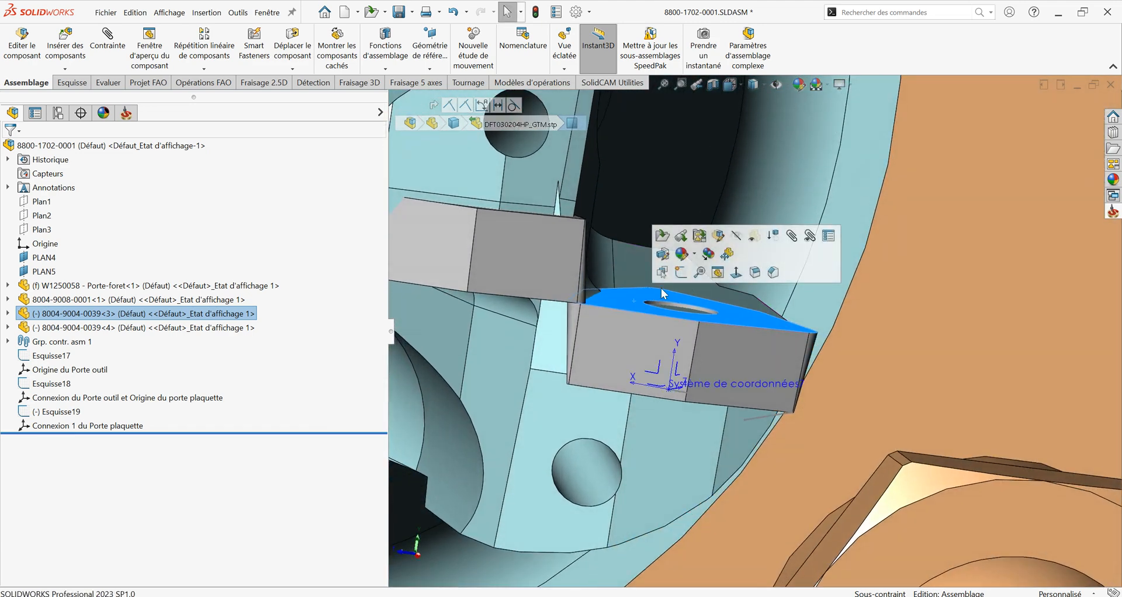
click(682, 273)
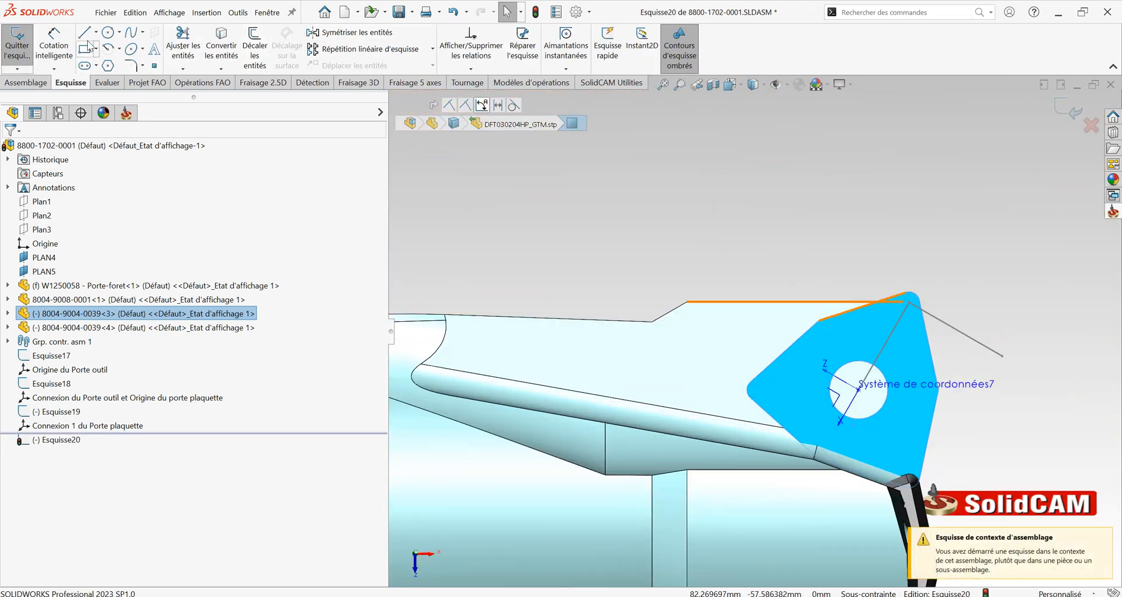
click(154, 66)
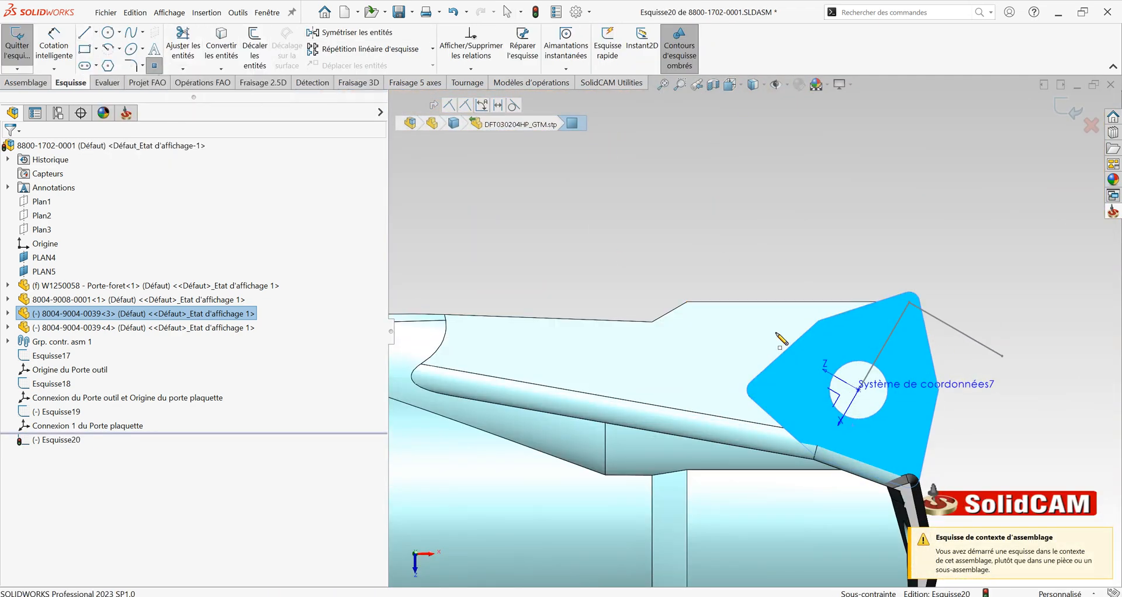
click(858, 388)
click(1070, 111)
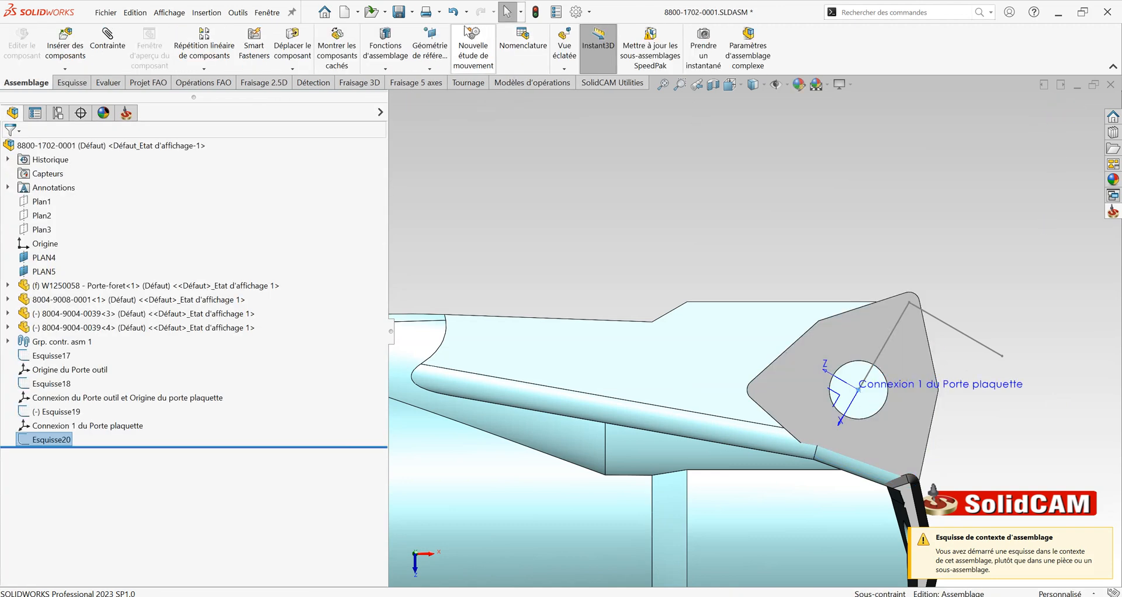
click(430, 69)
click(460, 117)
middle_drag(842, 414, 818, 356)
click(876, 412)
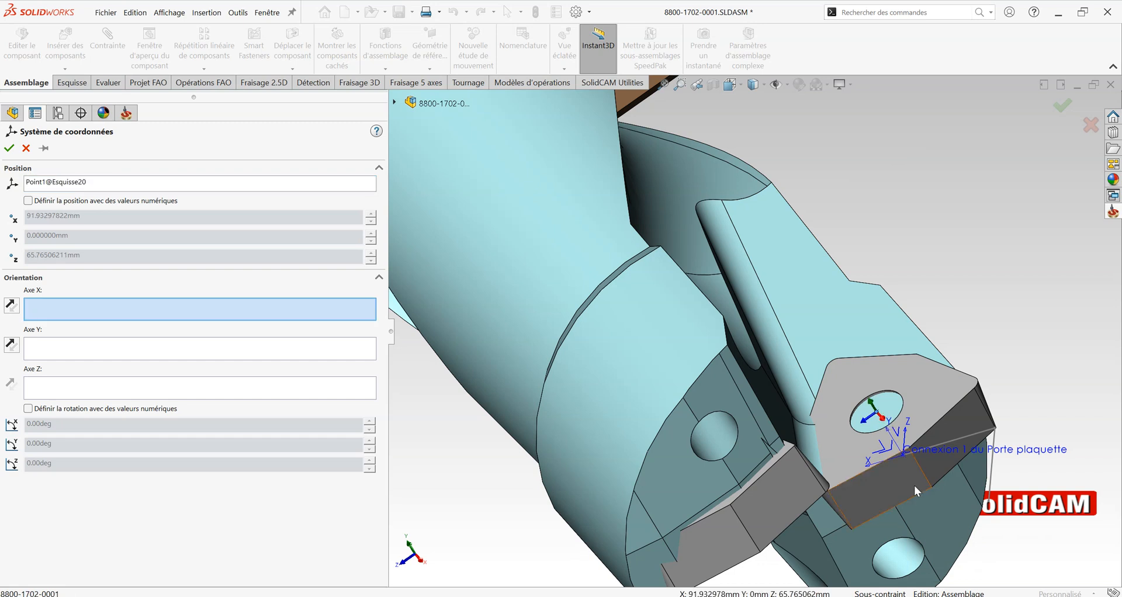
- Align X with the sketched line to the insert corner, reversed, align Y with the perpendicular line, and confirm the coordinate system
scroll(913, 443, up, 3)
scroll(876, 403, down, 3)
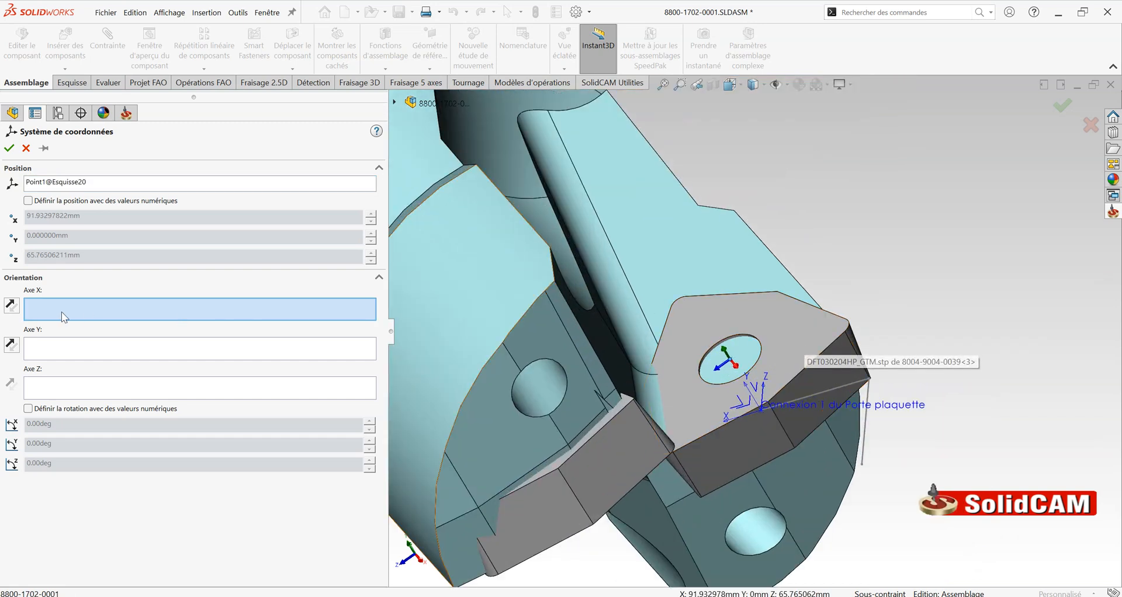
click(824, 391)
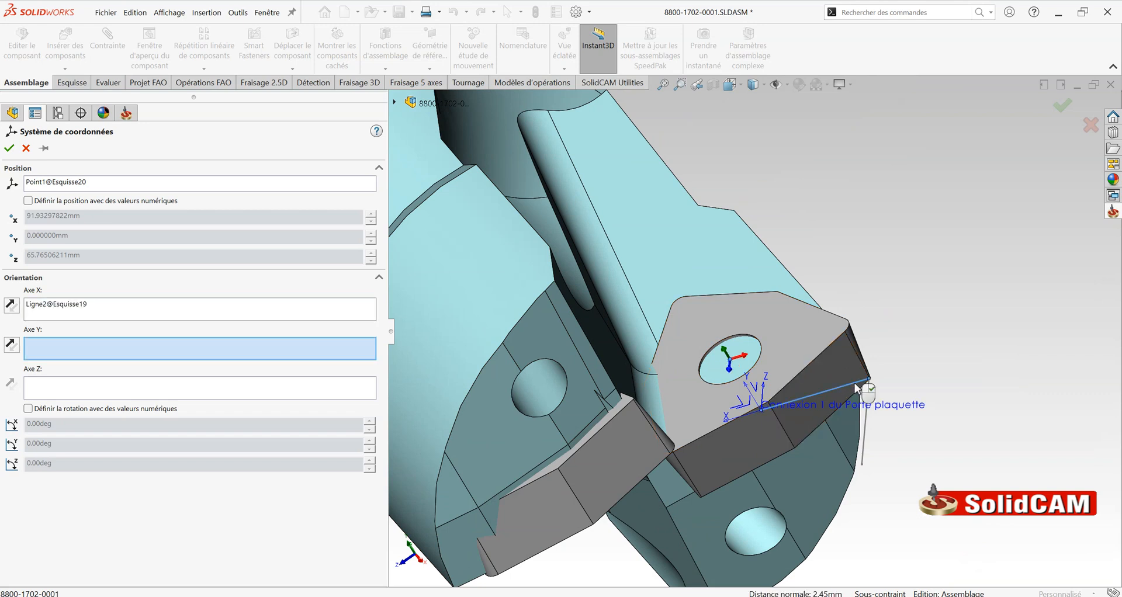
click(10, 306)
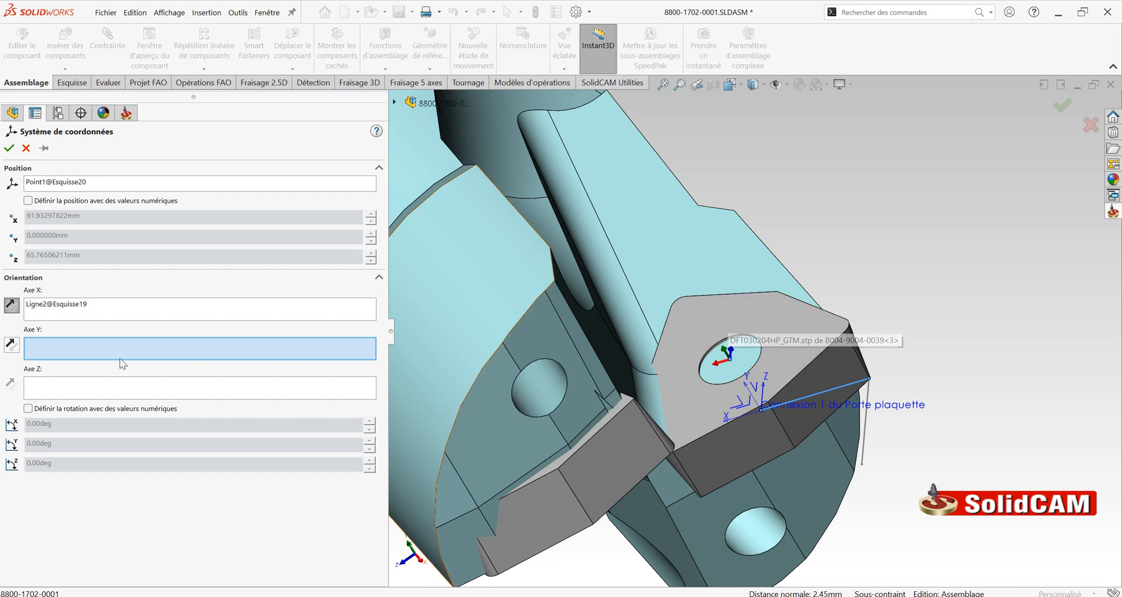
click(864, 433)
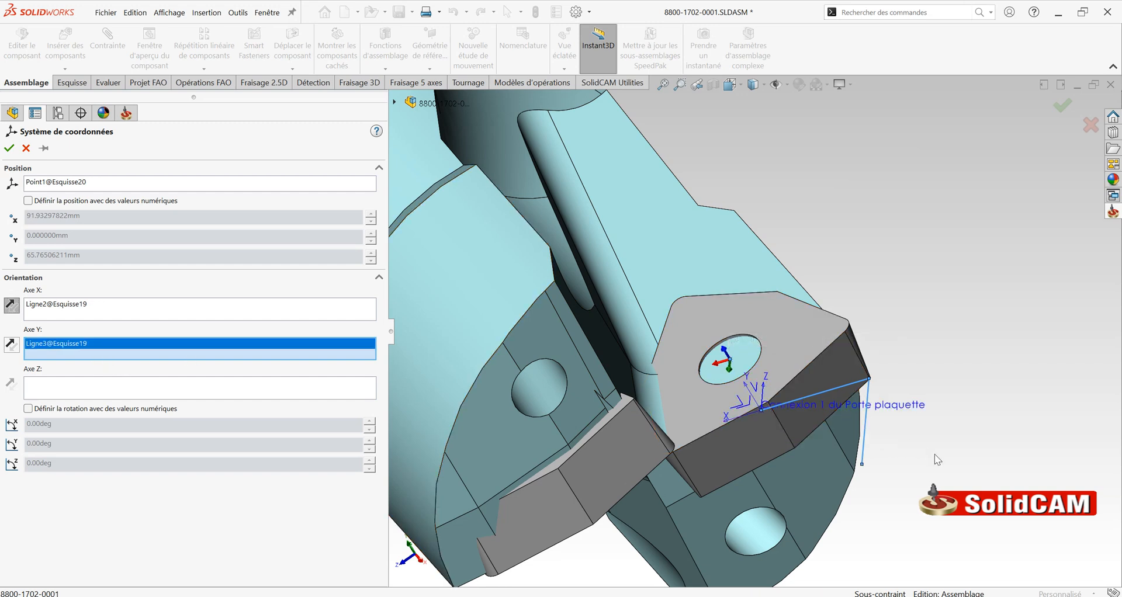
scroll(765, 433, down, 2)
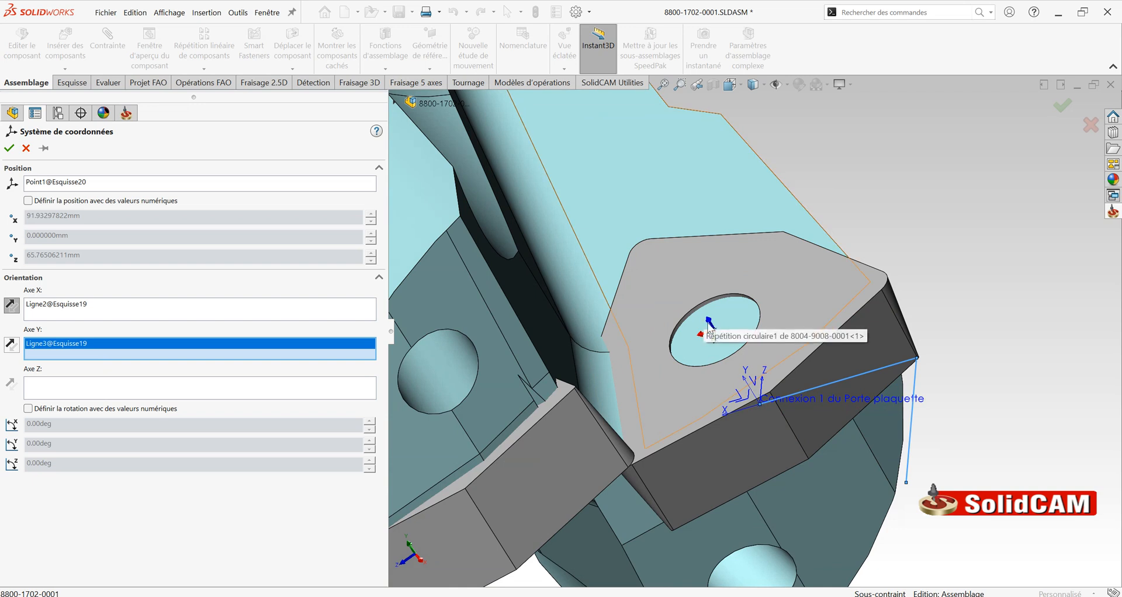
click(9, 149)
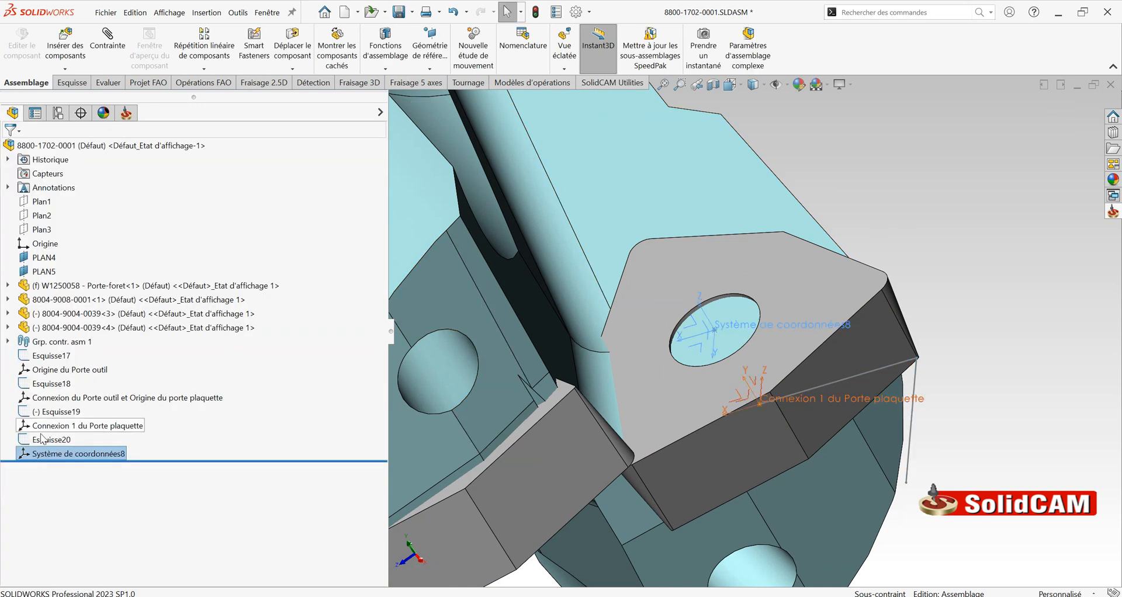
- Rename the new coordinate system as "Origine de la plaquette 1"
click(79, 455)
text(Oir)
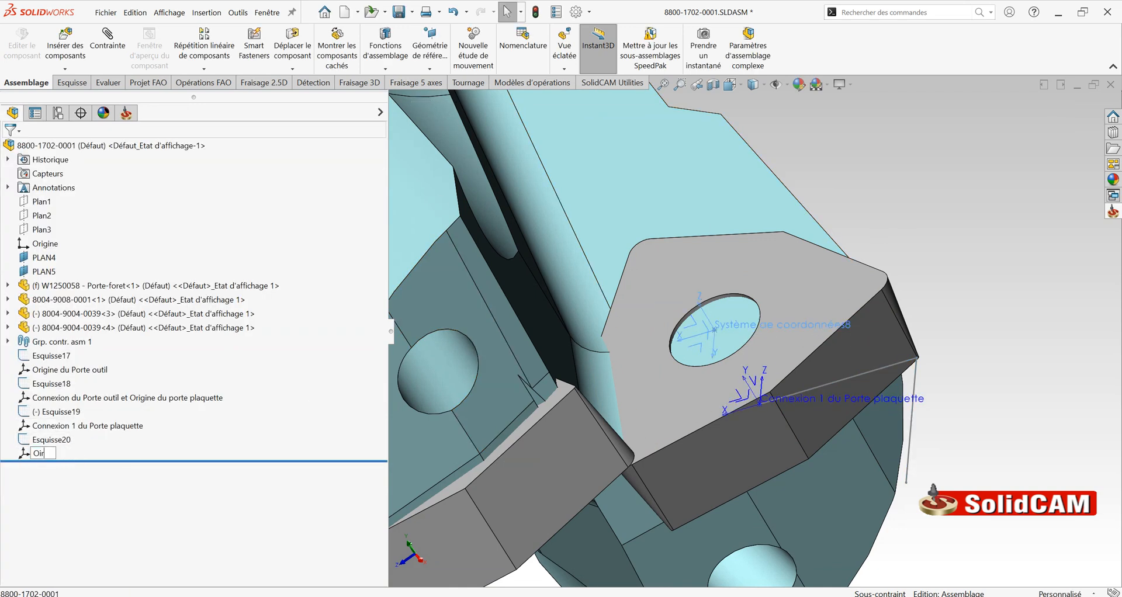
text(gine de la plaquette 1)
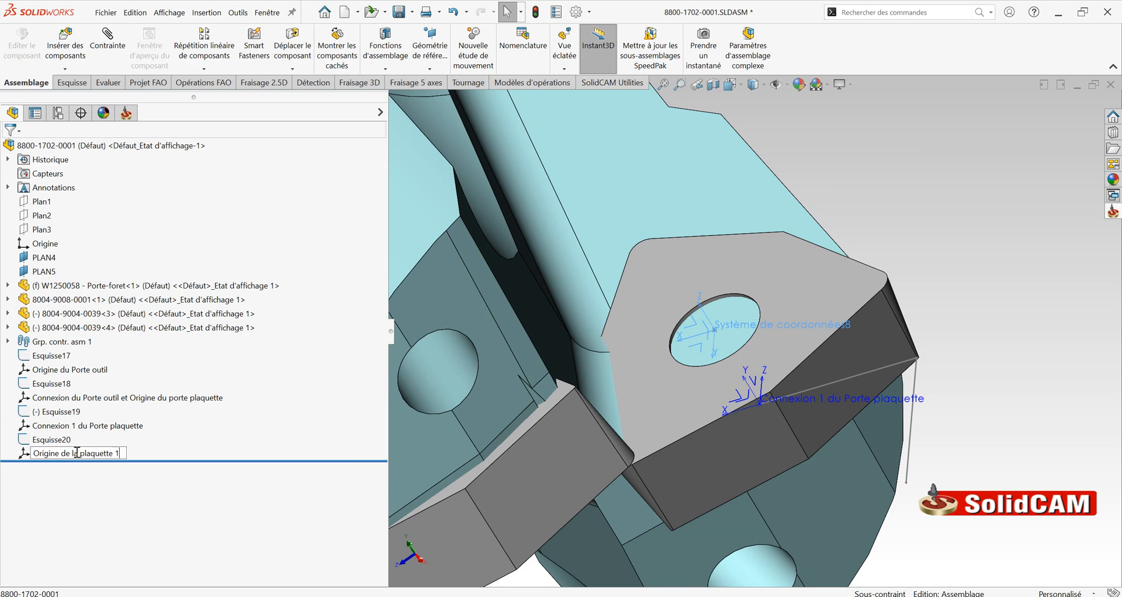
key(Return)
scroll(752, 331, up, 5)
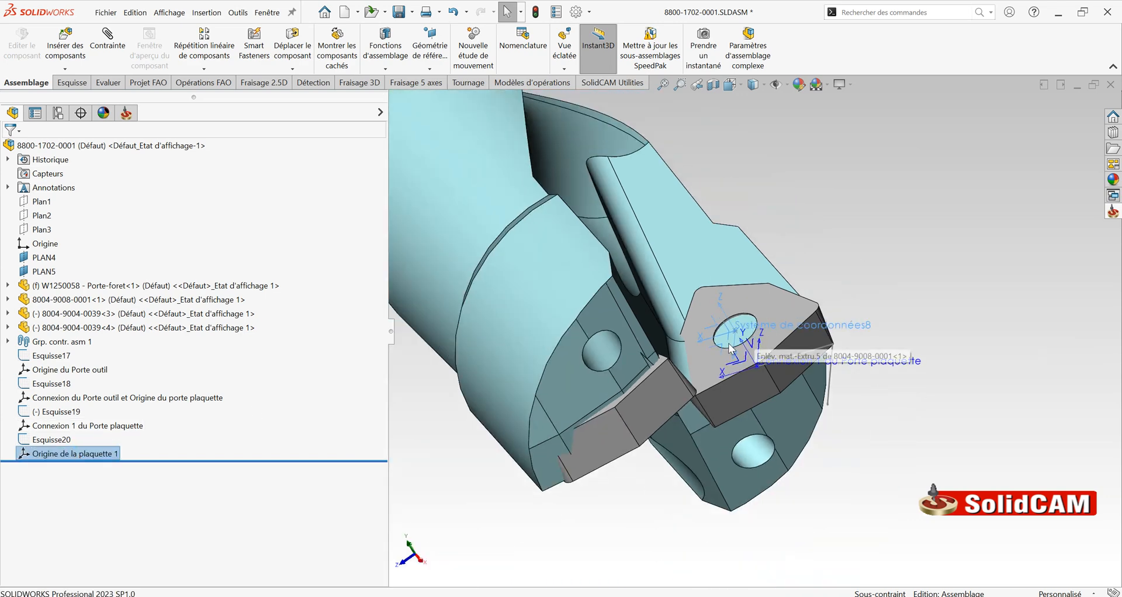
click(653, 461)
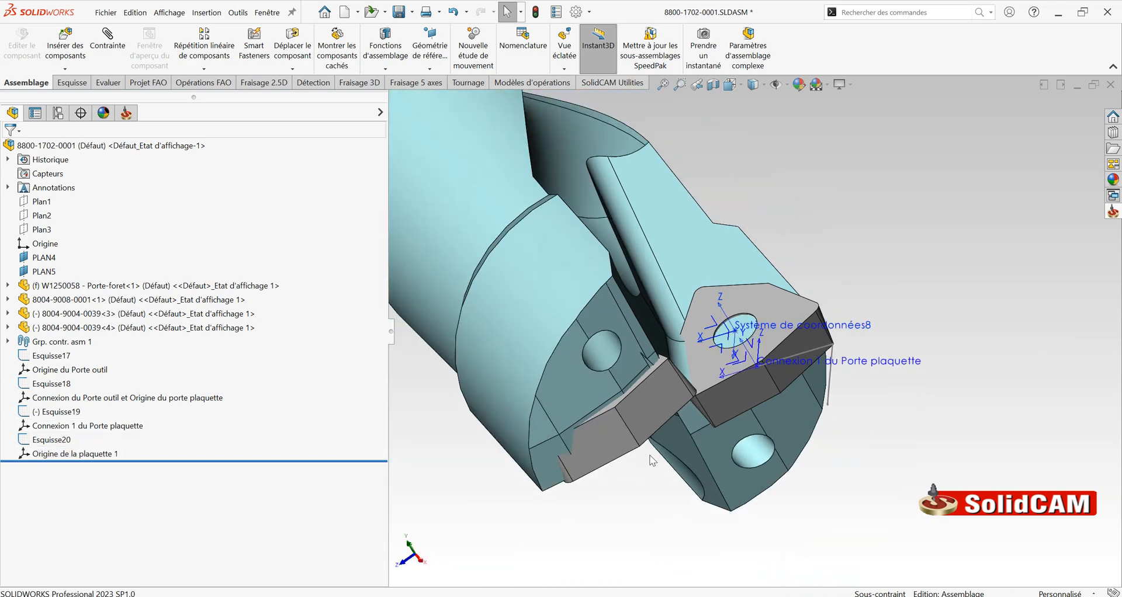
click(613, 402)
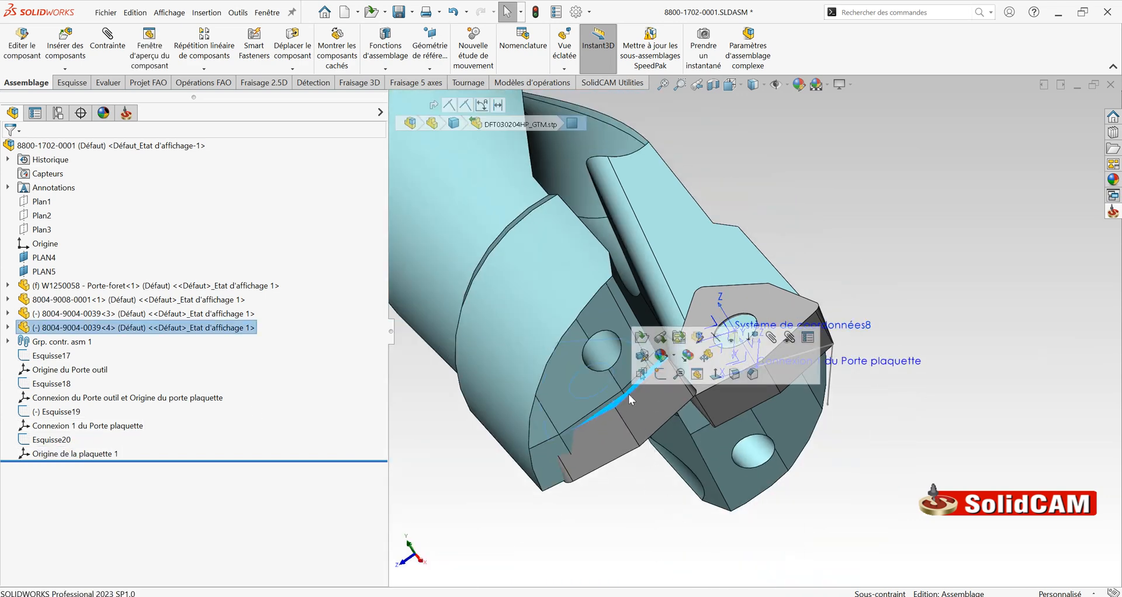
click(660, 376)
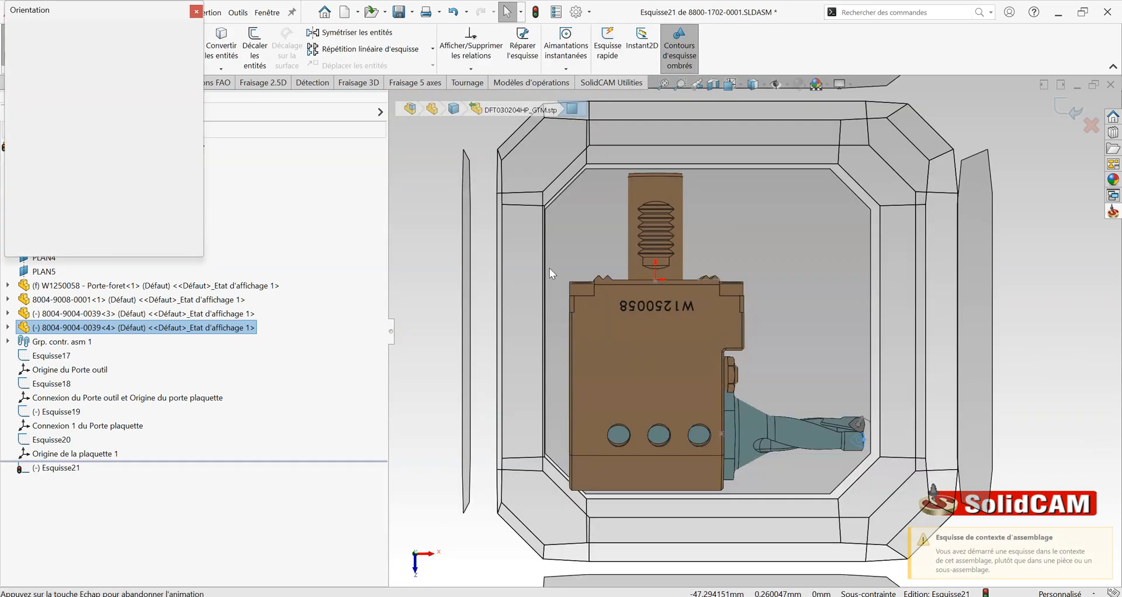
click(194, 86)
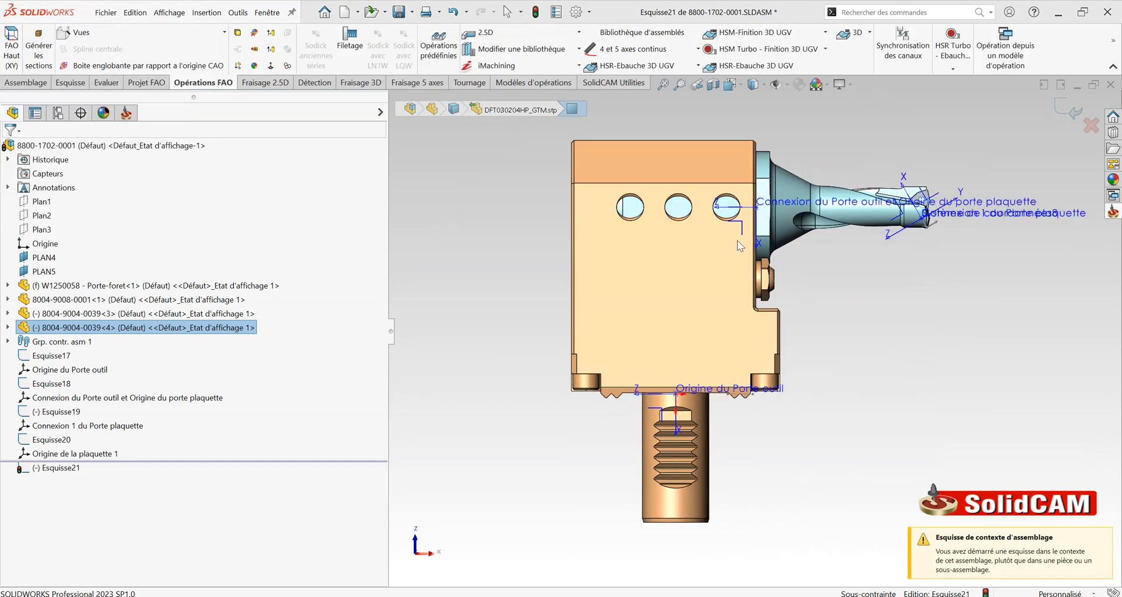
scroll(846, 301, down, 10)
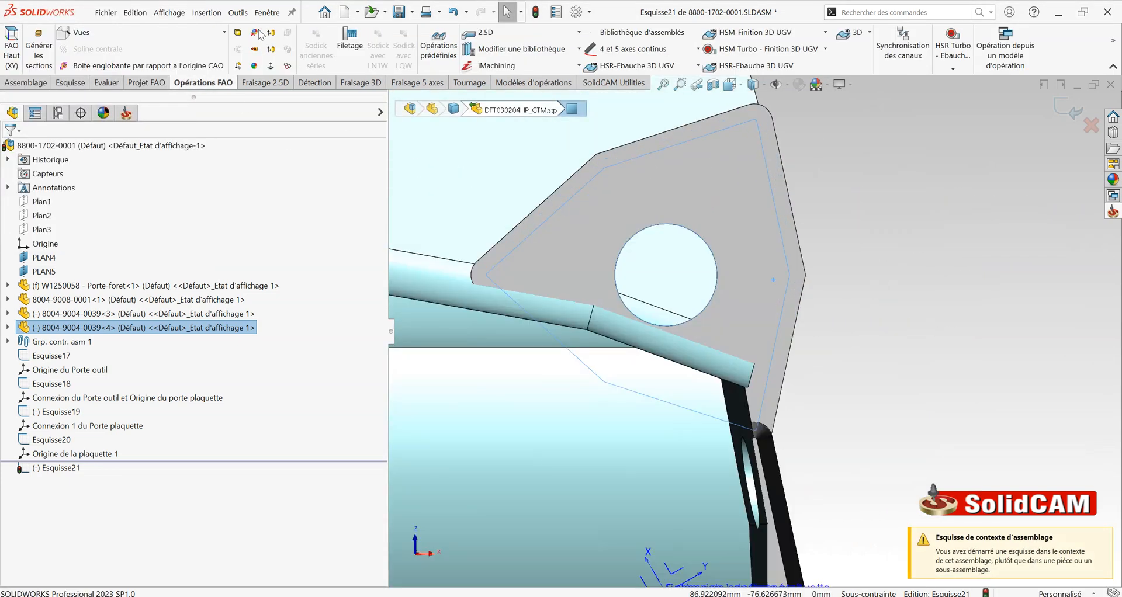
- Sketch a line from the second insert's corner arc centre to its hole centre, add a perpendicular line outward, and exit the sketch
click(25, 82)
click(70, 83)
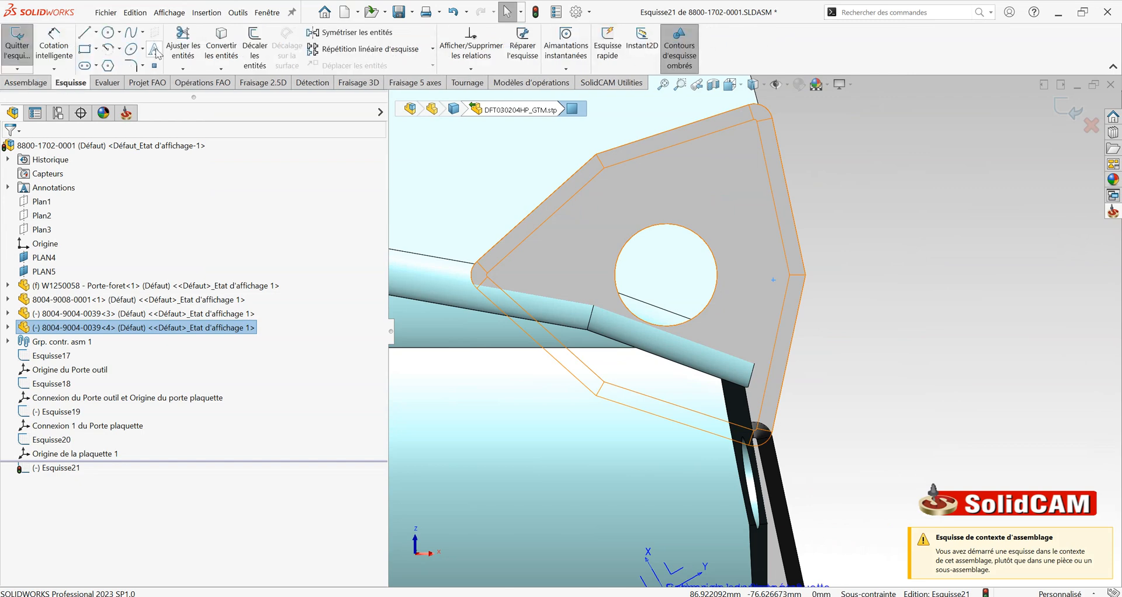
click(85, 32)
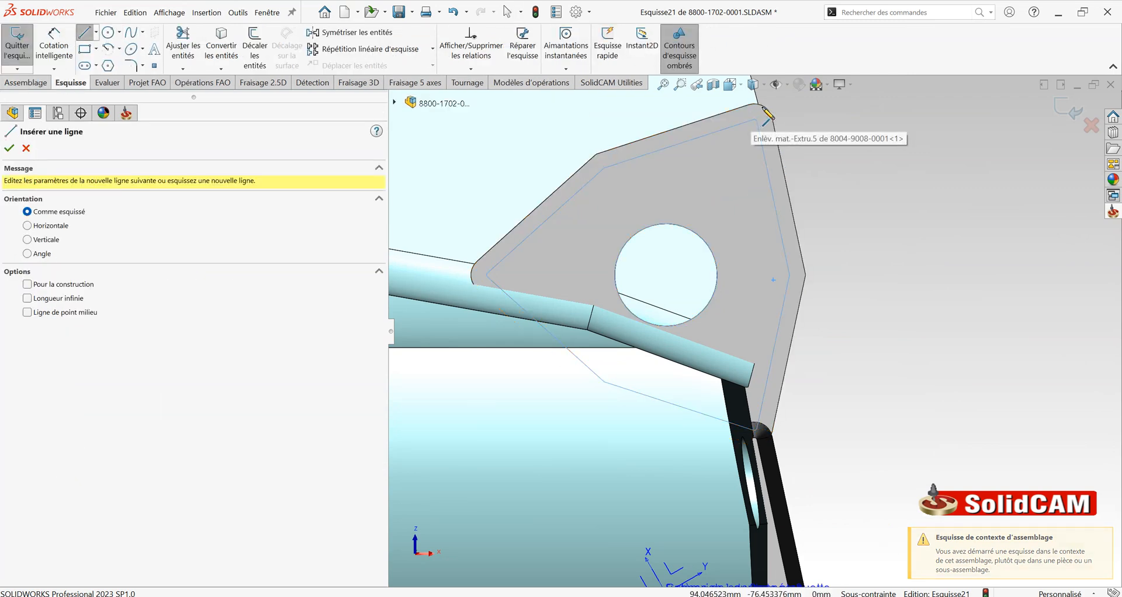
drag(764, 107, 779, 138)
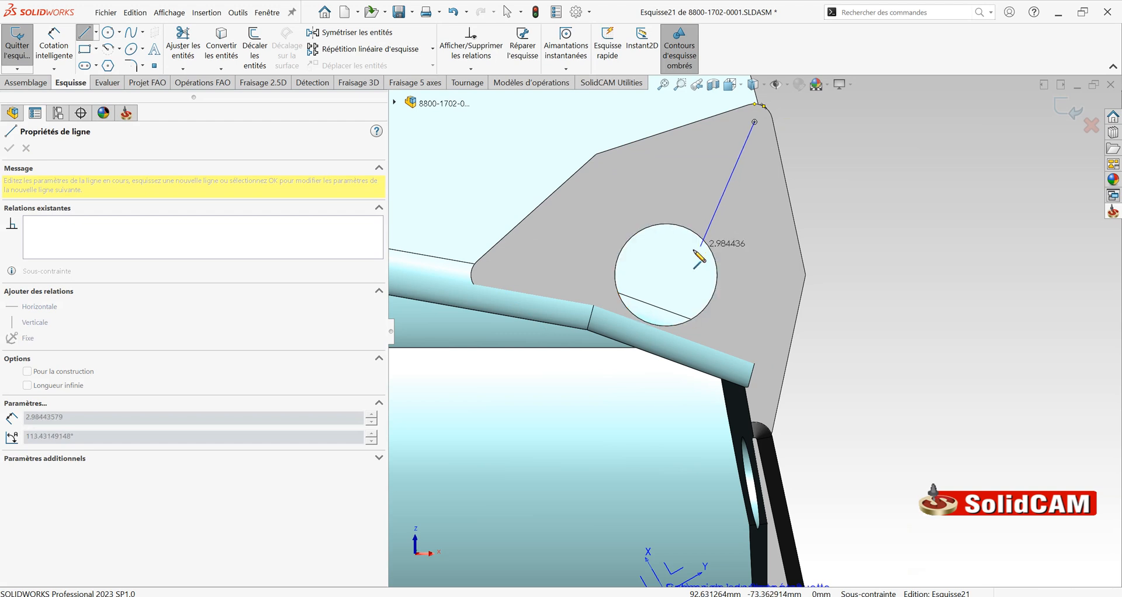
click(666, 274)
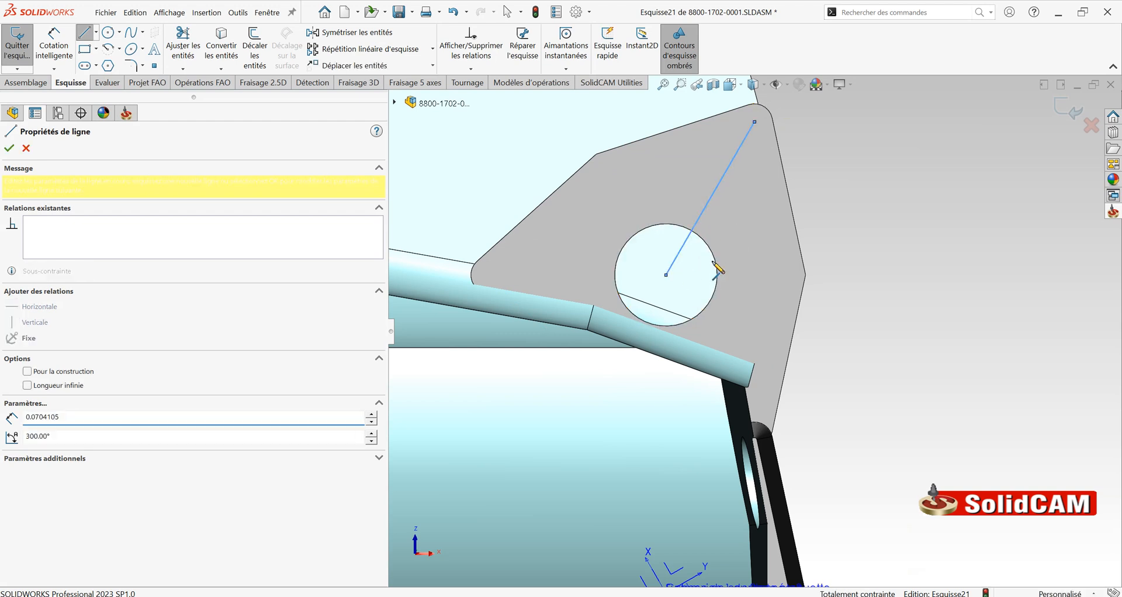
click(824, 366)
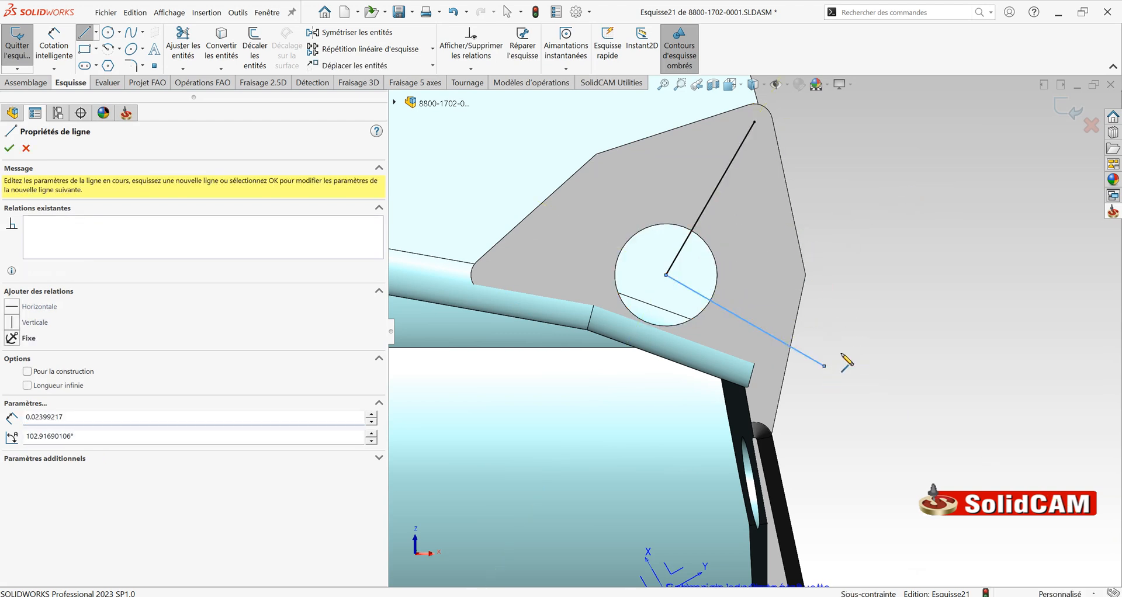
click(1067, 119)
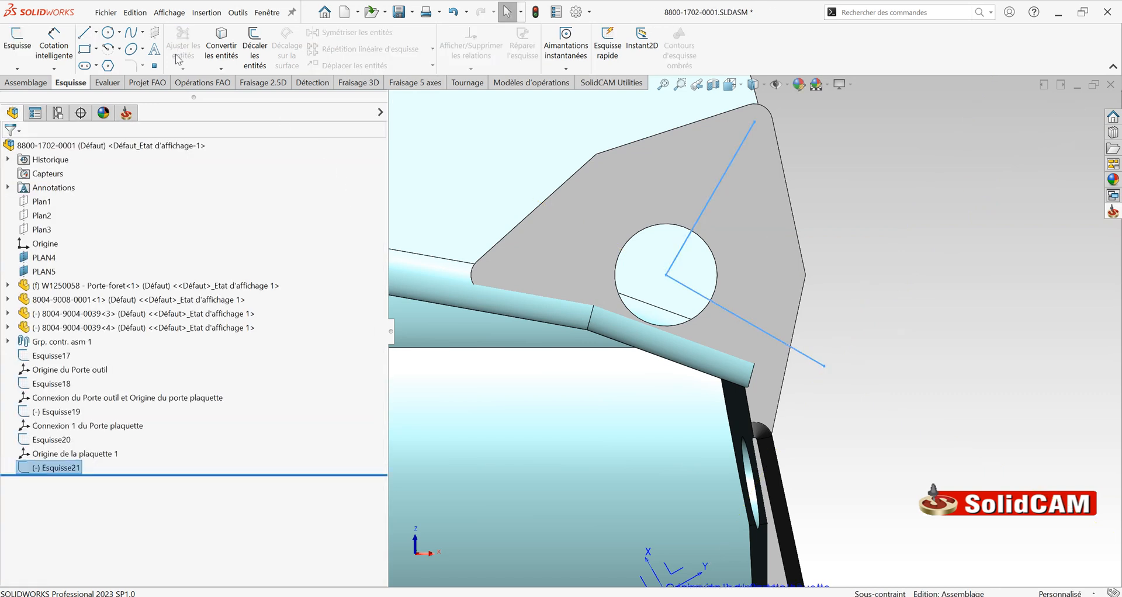
- Create a coordinate system at the second insert's sketched line intersection, aligning X with the line toward the corner and reversing the Y direction
click(25, 82)
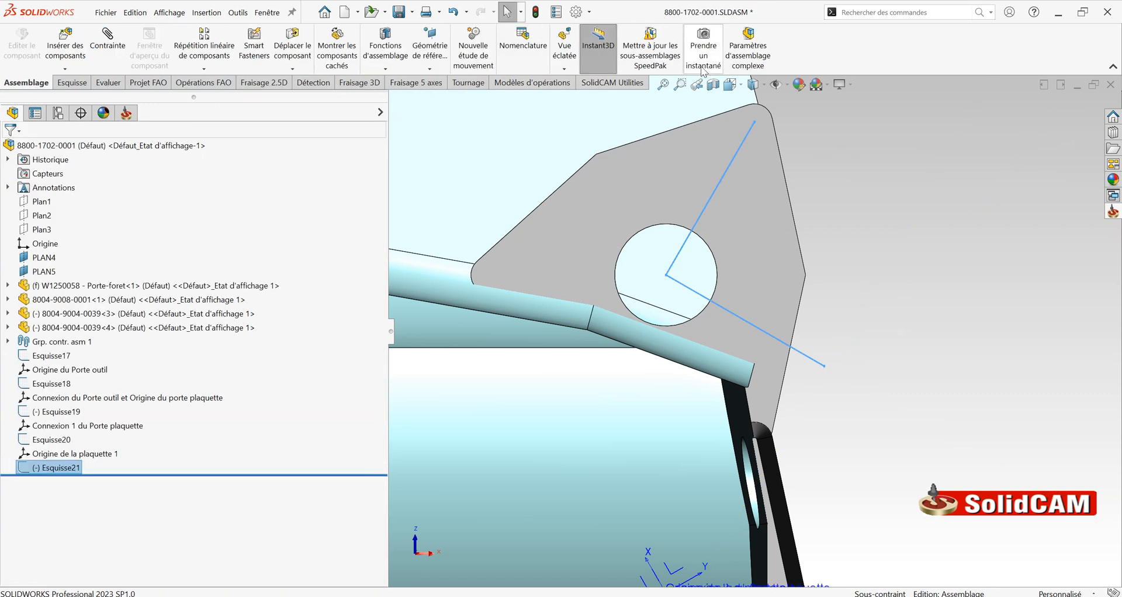
click(430, 69)
click(480, 125)
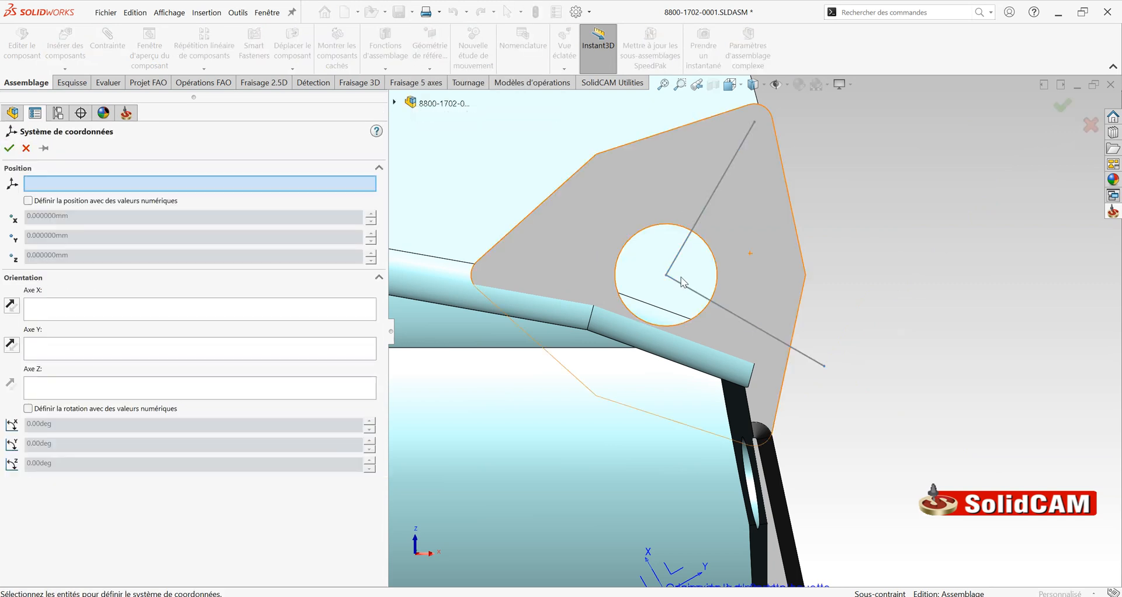
click(667, 275)
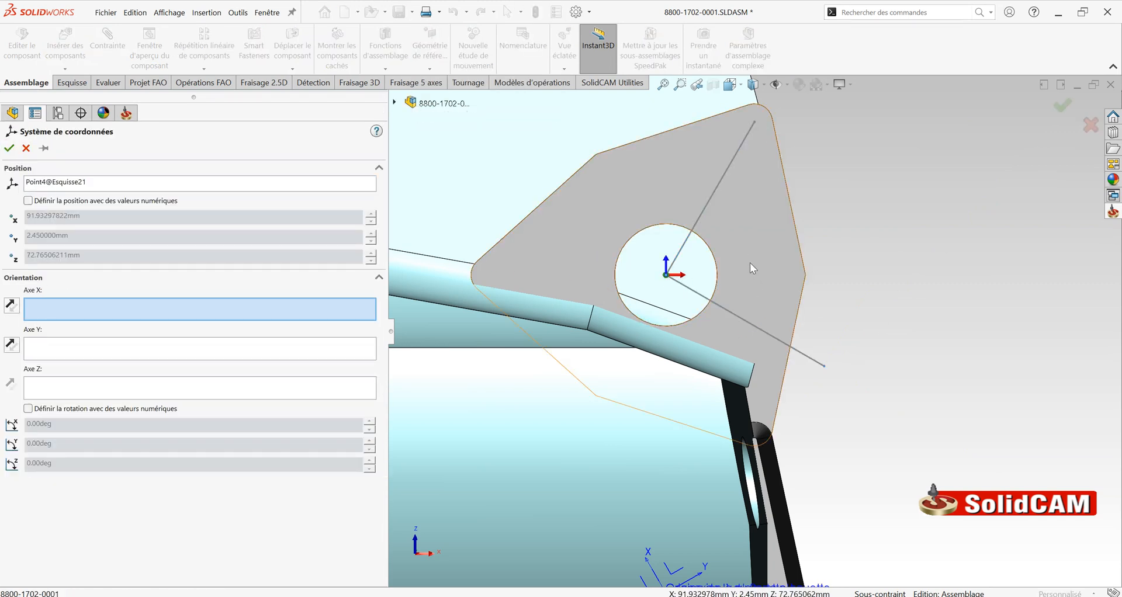
click(734, 159)
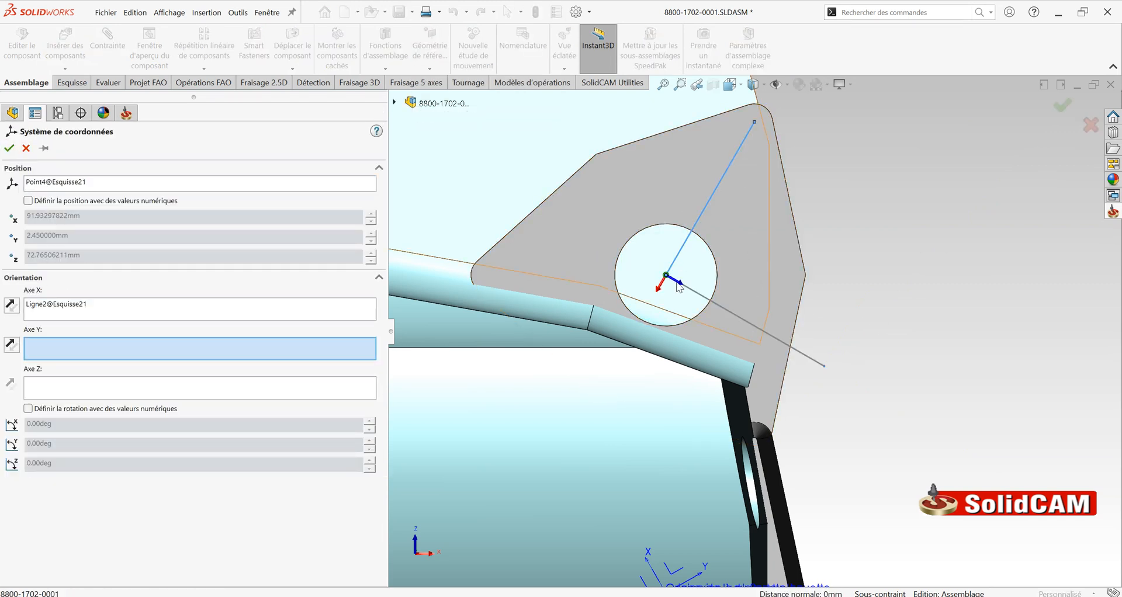
middle_drag(650, 293, 523, 190)
click(11, 344)
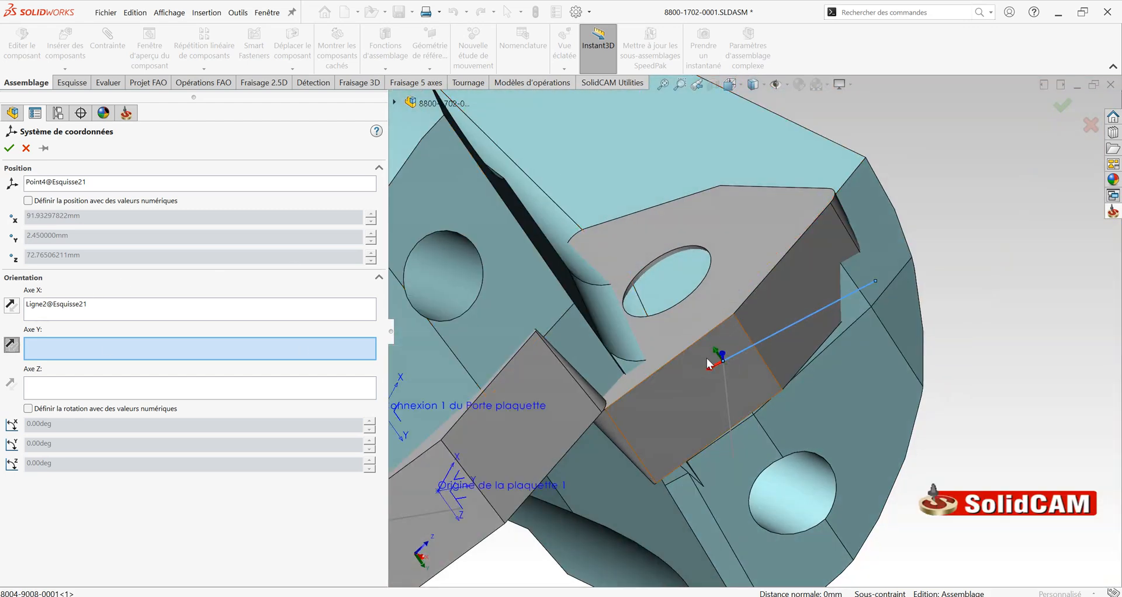
click(9, 149)
- Rename the new coordinate system as "Connexion 2 du Porte plaquette"
click(120, 481)
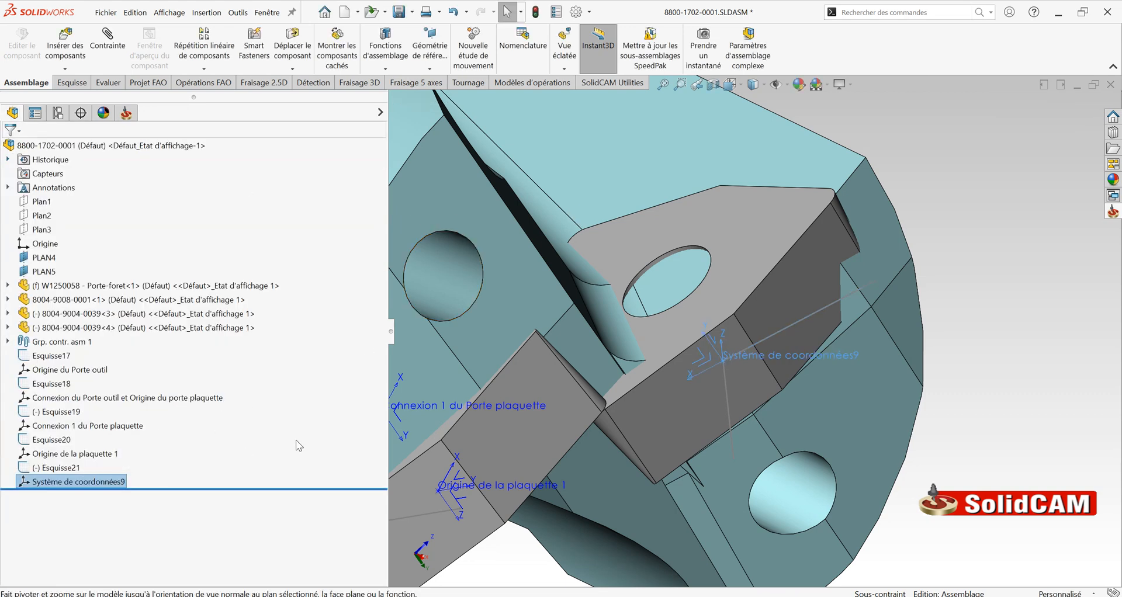
text(Connexi)
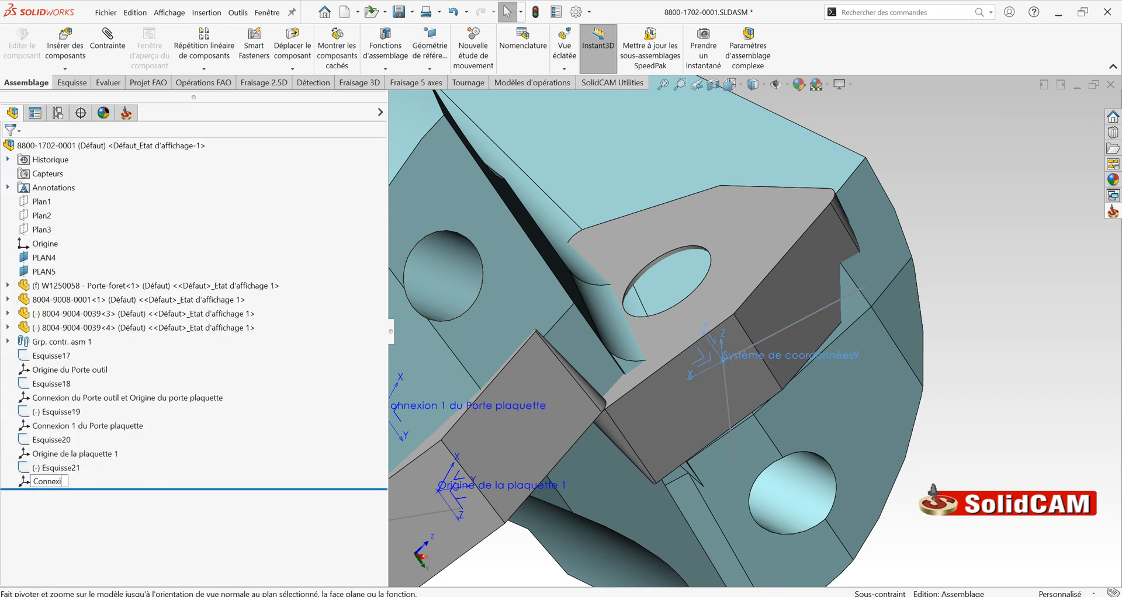
text(on 2 du porte plaquette)
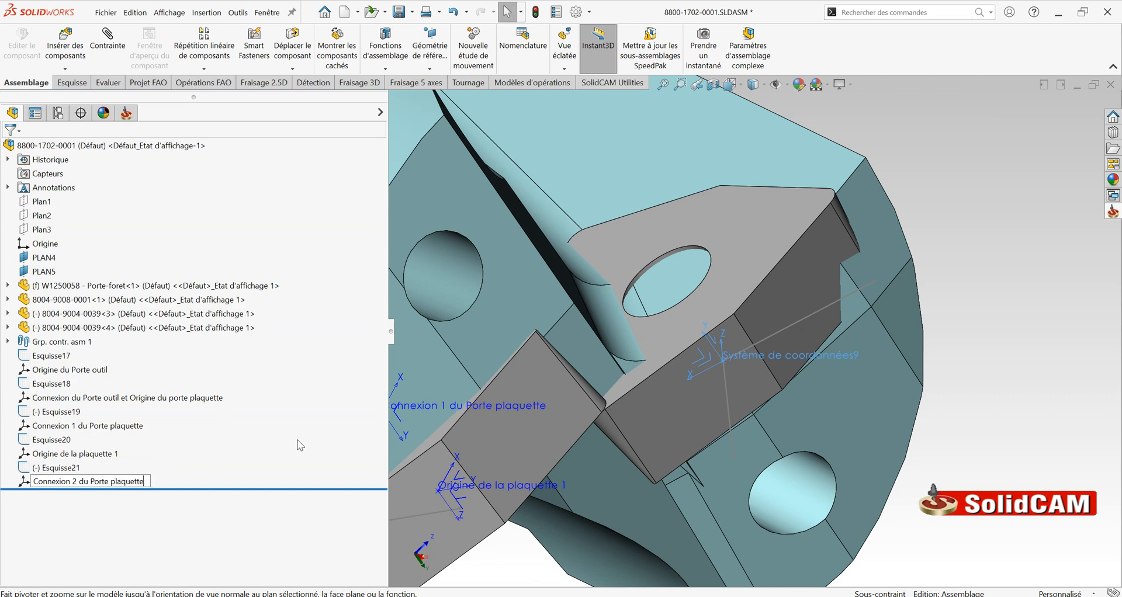
key(Return)
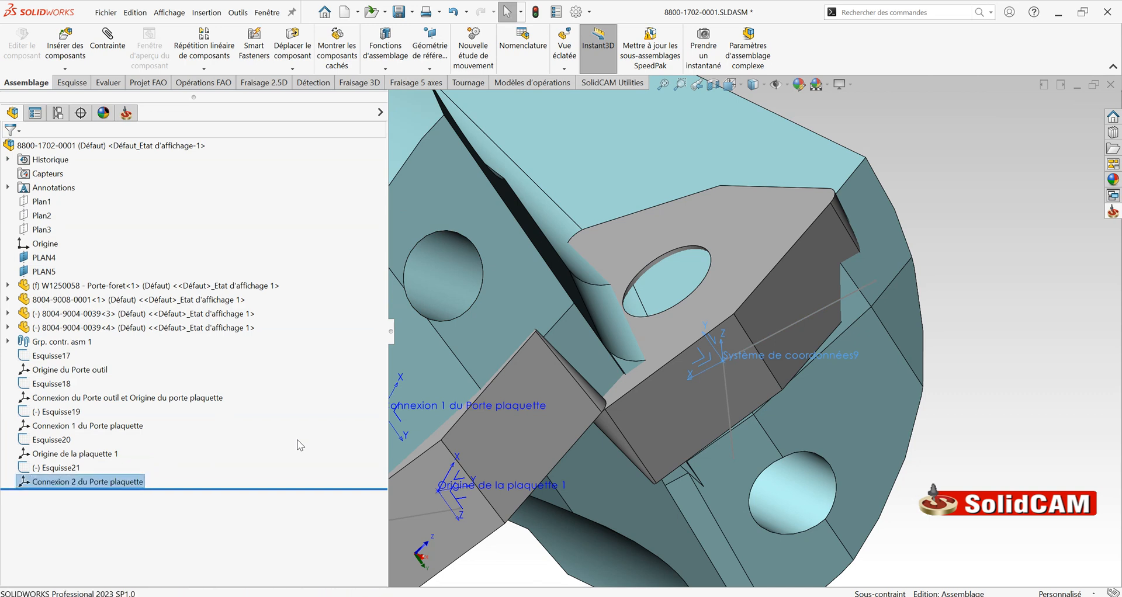
click(724, 229)
click(768, 211)
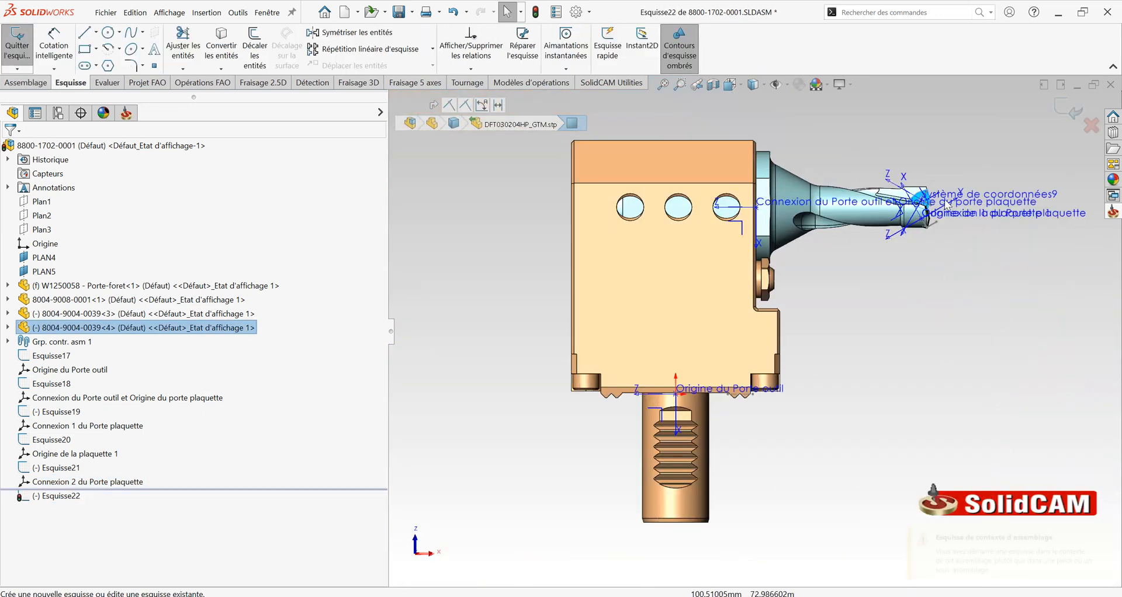
click(154, 65)
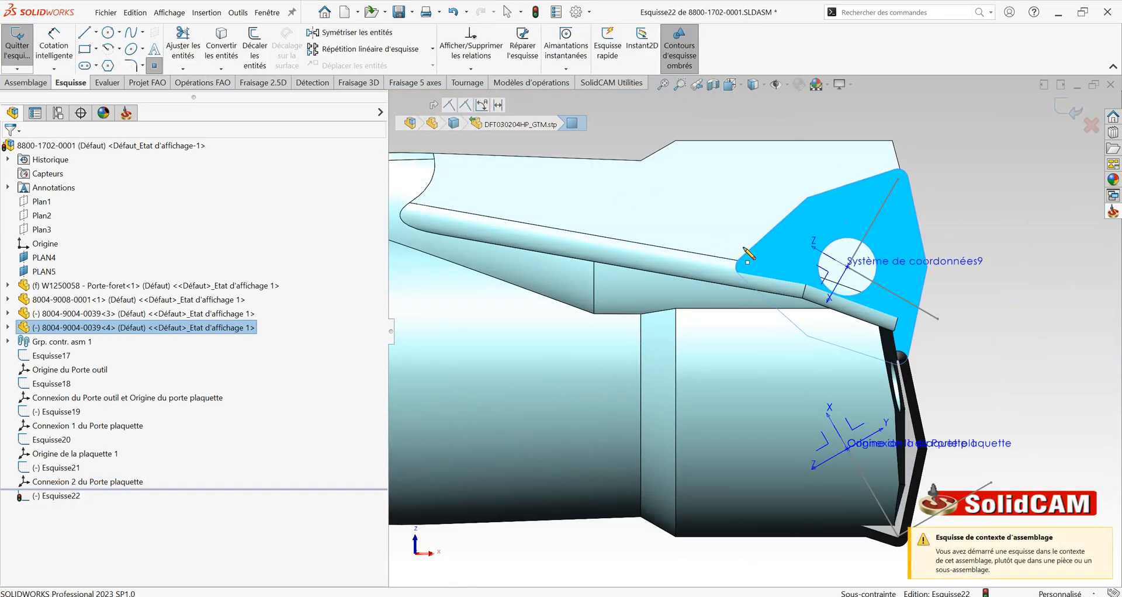
scroll(815, 330, down, 4)
scroll(815, 330, up, 2)
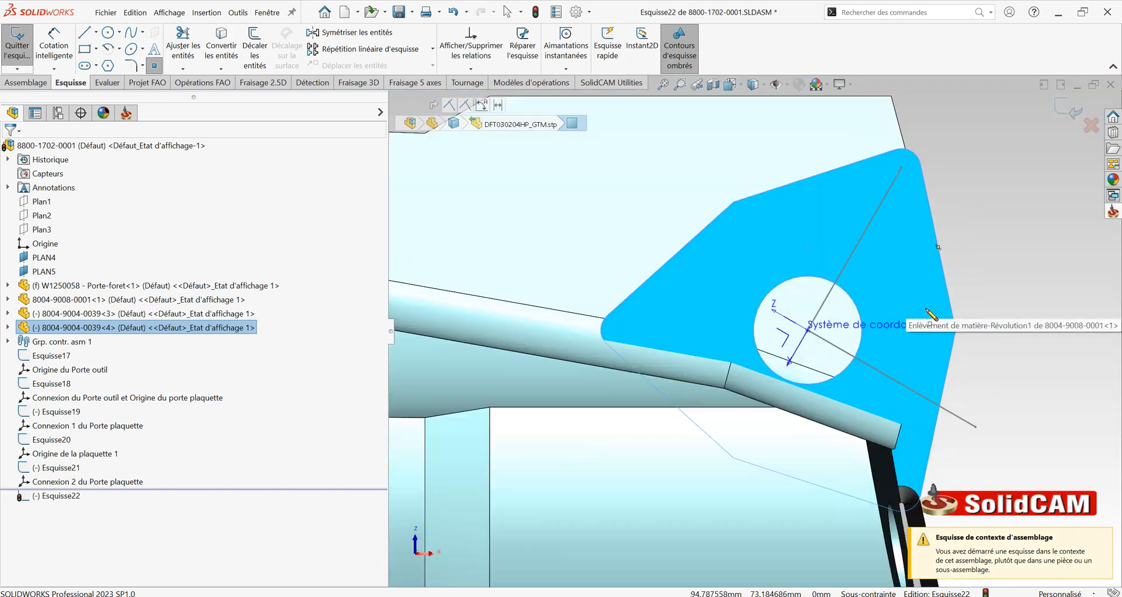
click(808, 331)
click(1069, 109)
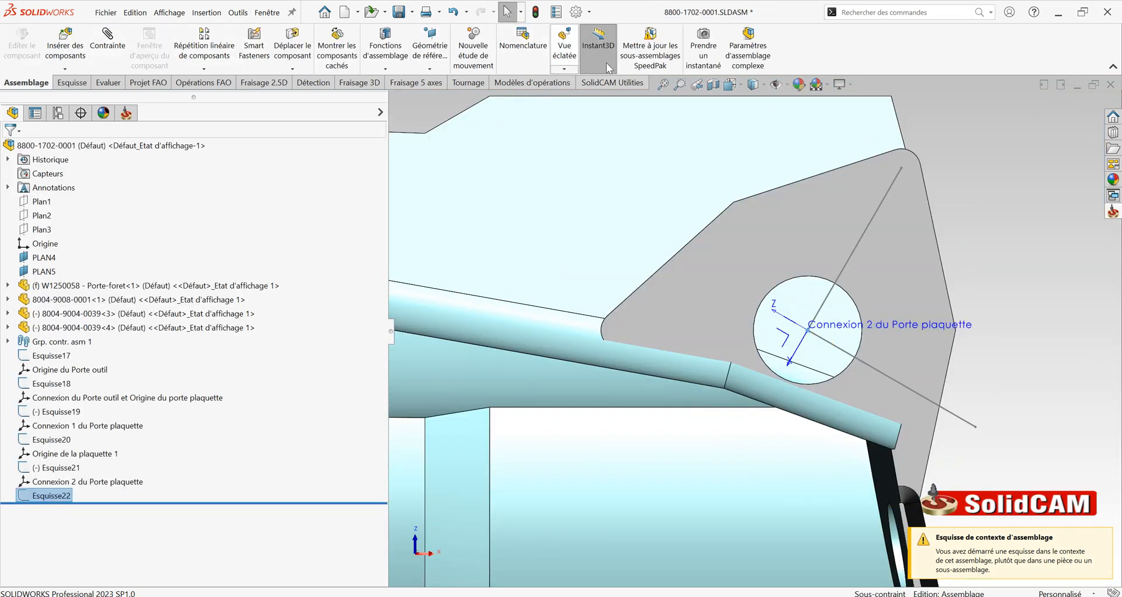
- Start another coordinate system and set its position to the newly sketched point at the second insert's hole centre, replacing the wrongly picked point
click(429, 69)
click(480, 114)
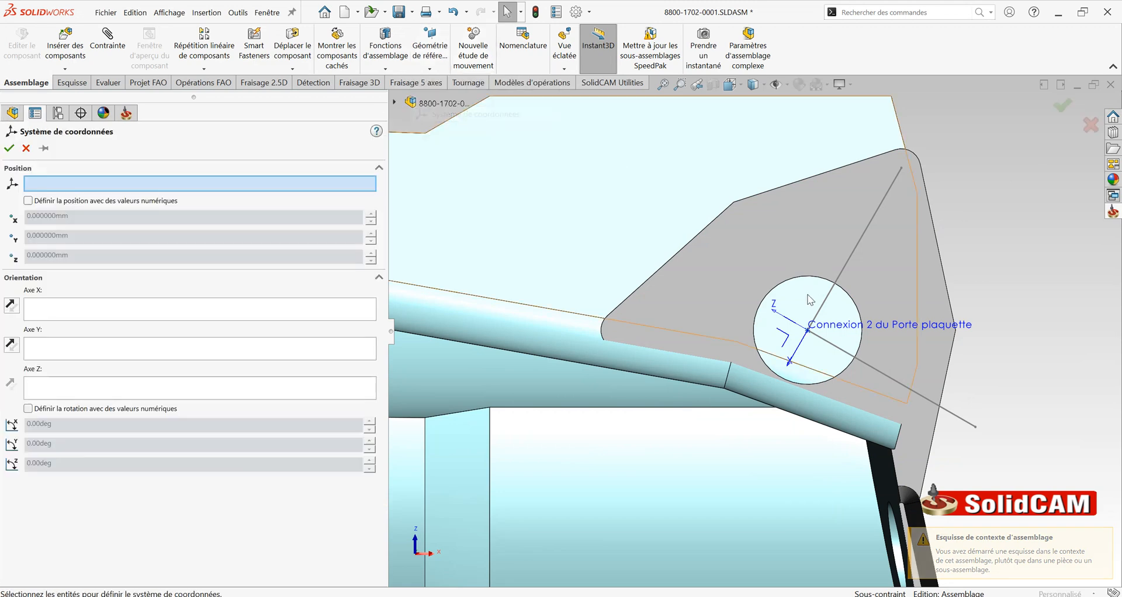
click(808, 330)
middle_drag(894, 383, 821, 277)
scroll(818, 274, down, 1)
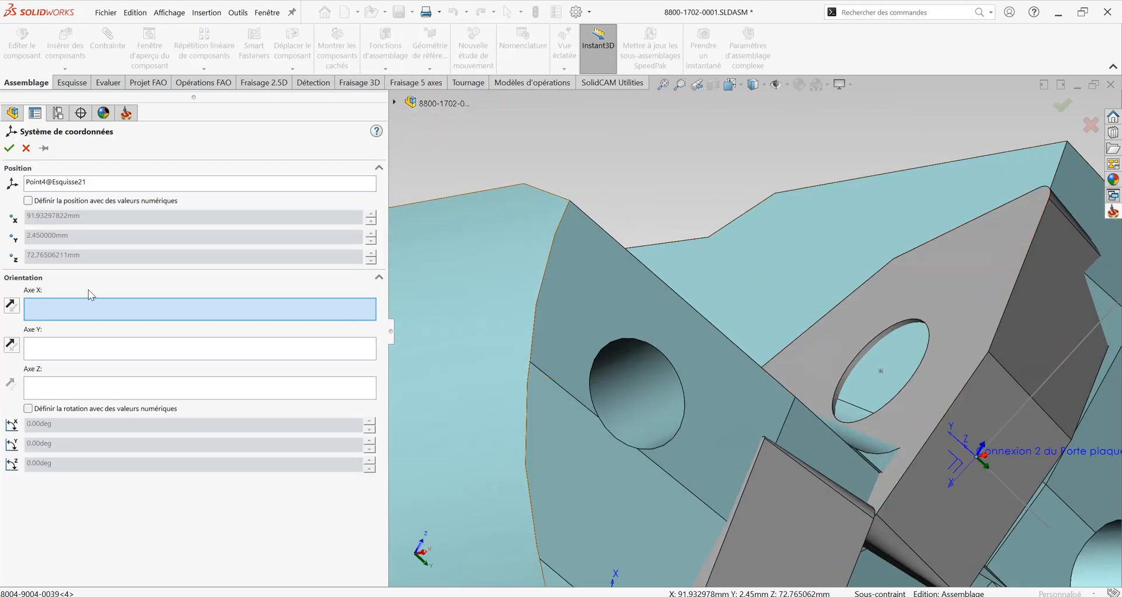
click(188, 187)
click(881, 373)
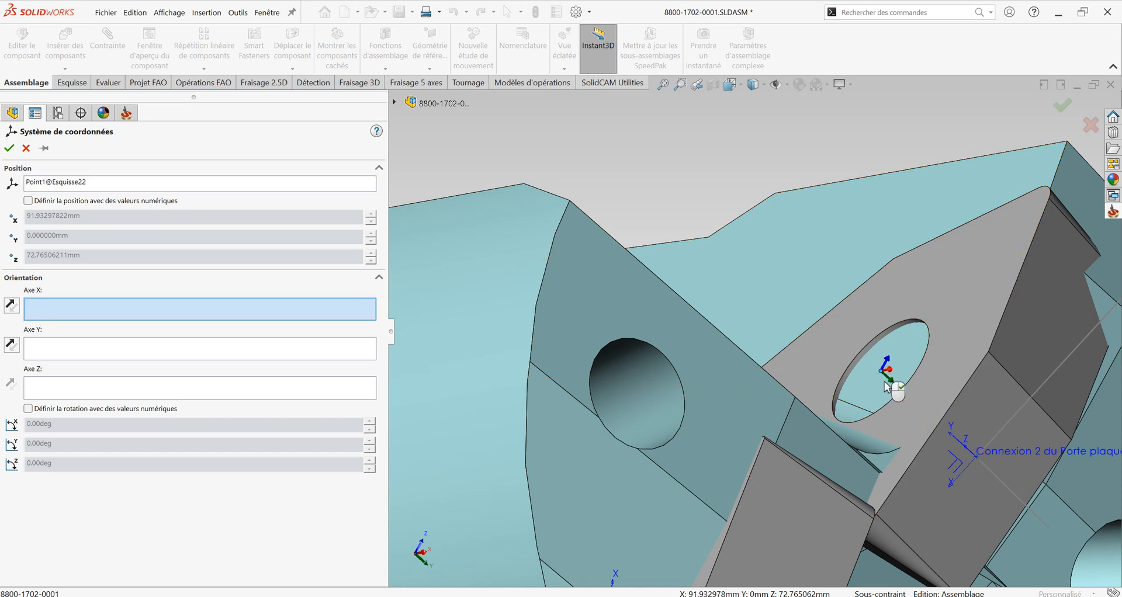
- Align X with the second insert's sketched line toward the corner, align Y with the perpendicular line, and confirm the coordinate system
scroll(885, 382, up, 3)
scroll(912, 335, down, 3)
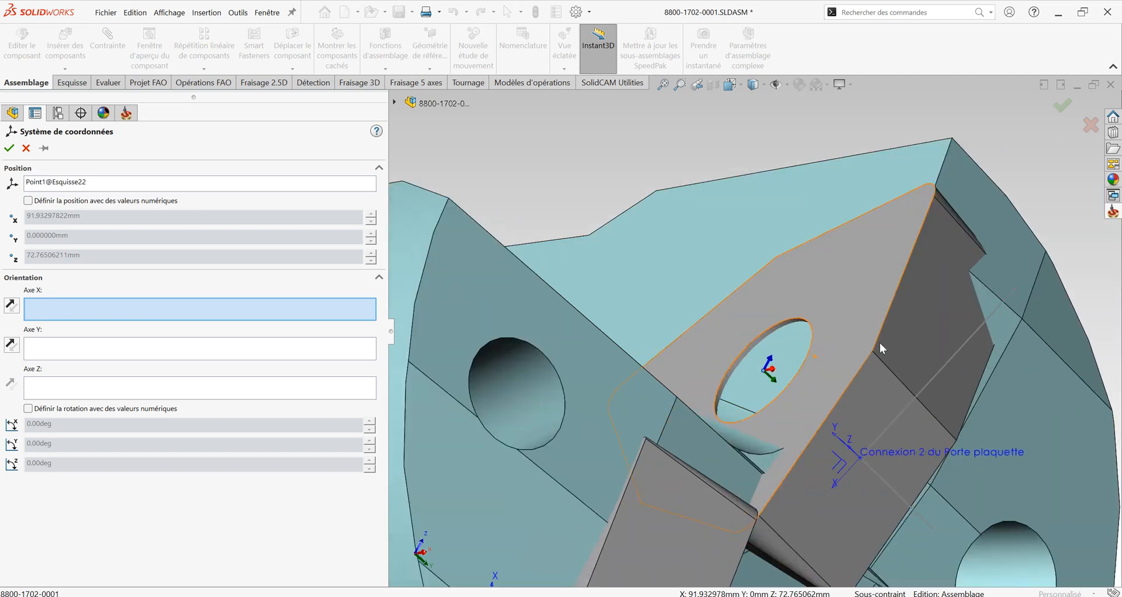
click(991, 318)
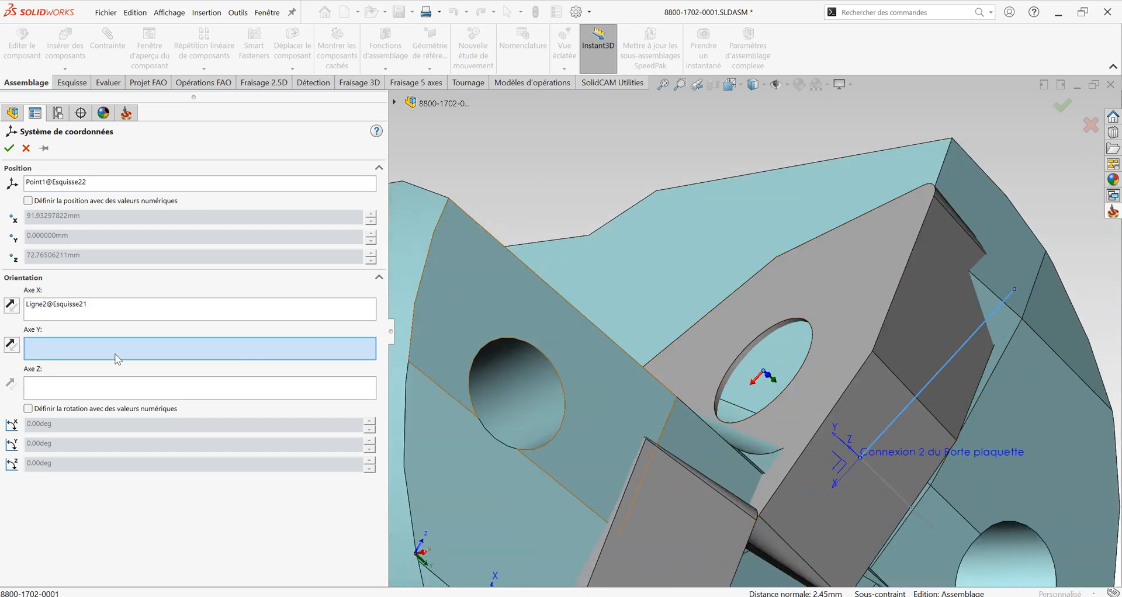
click(907, 503)
middle_drag(711, 354, 778, 425)
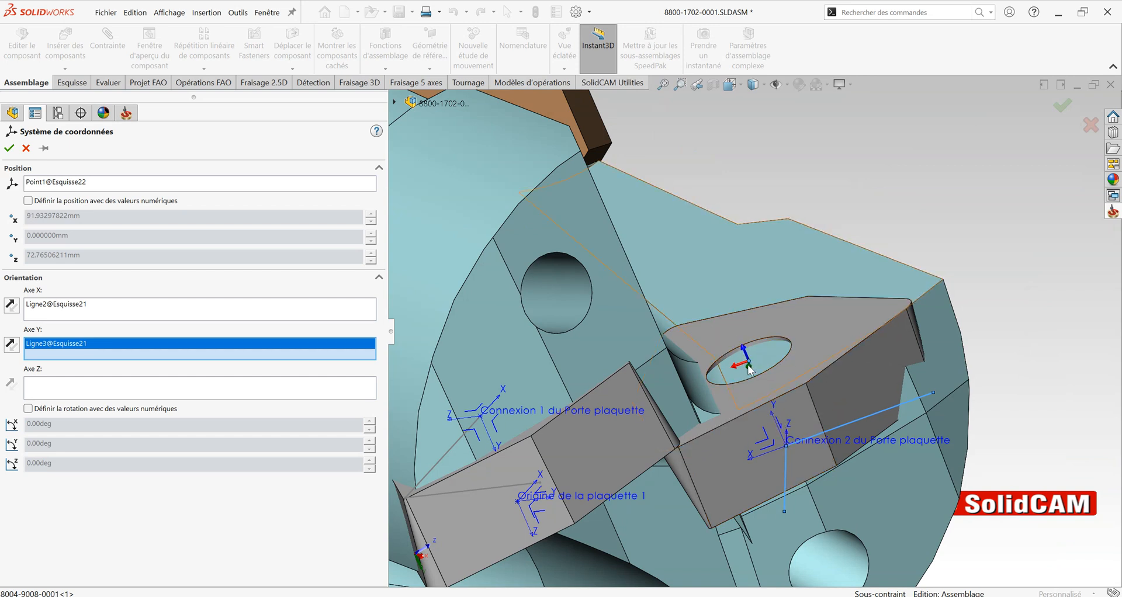
click(9, 149)
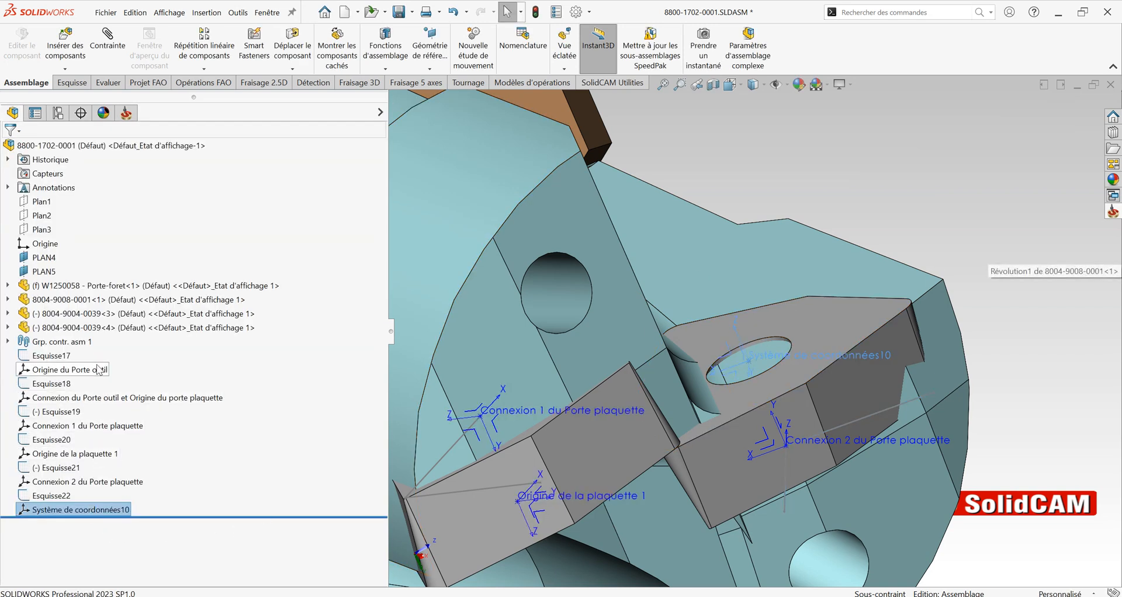
- Rename the latest coordinate system as "Origine de la plaquette 2"
scroll(682, 338, up, 3)
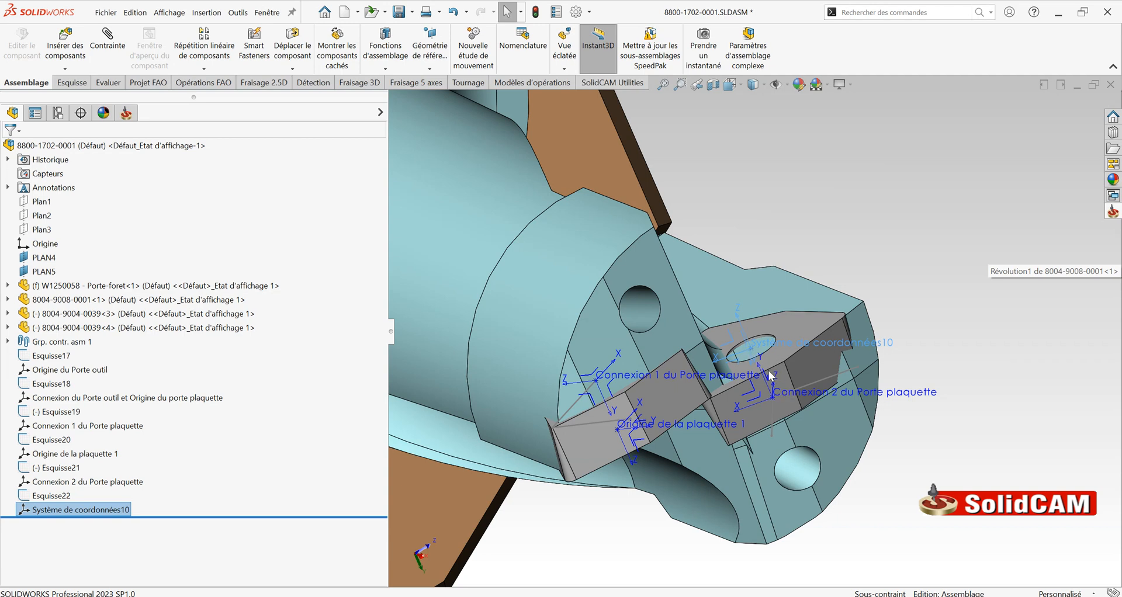
scroll(747, 337, down, 2)
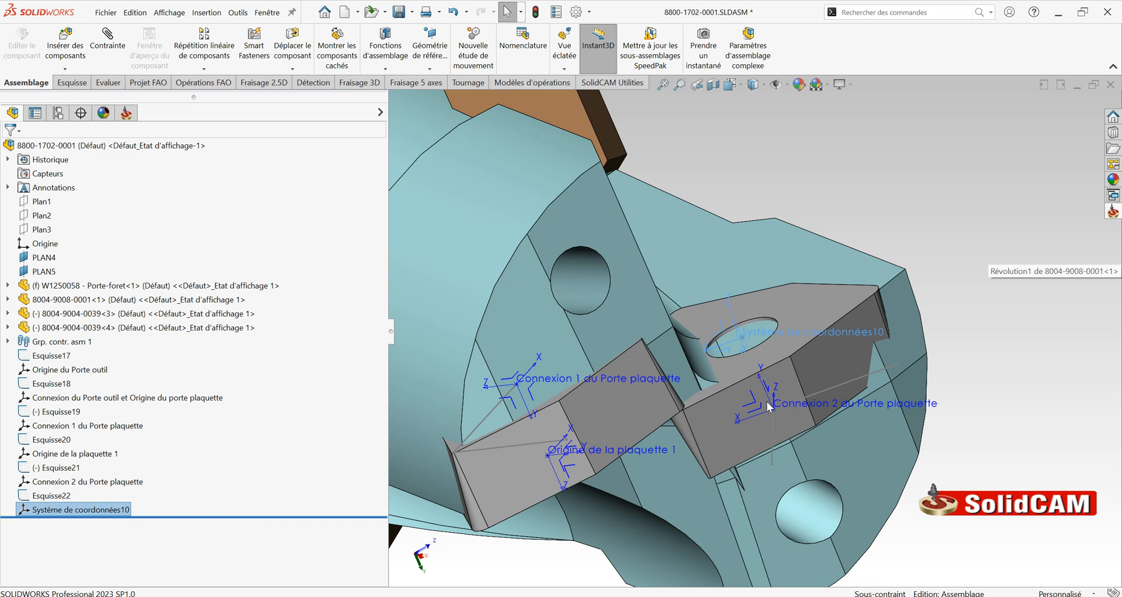
click(116, 509)
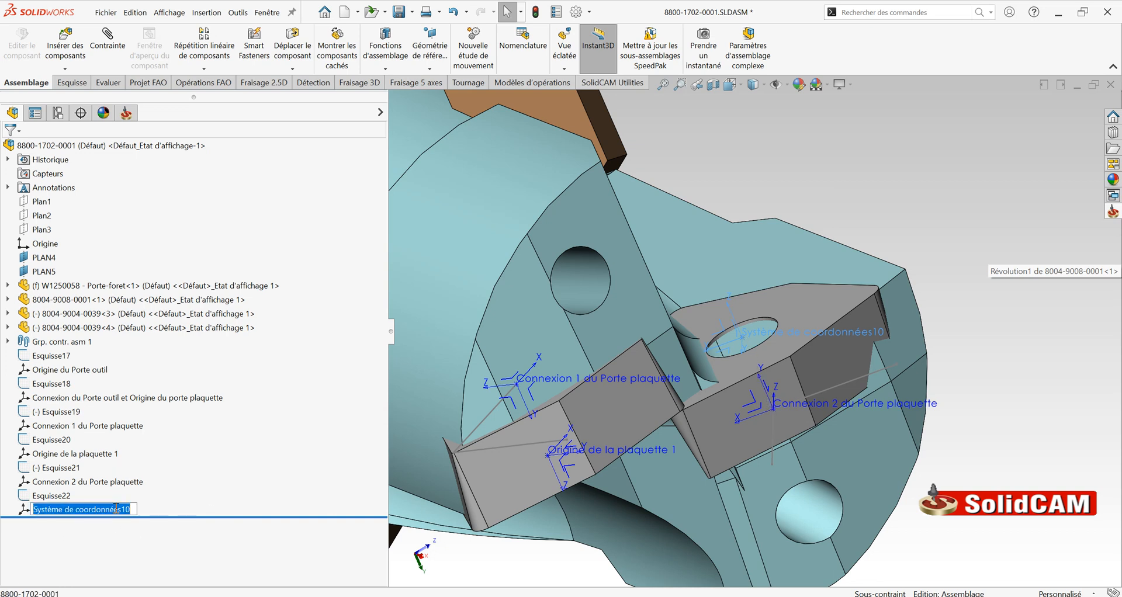
text(Origine de l)
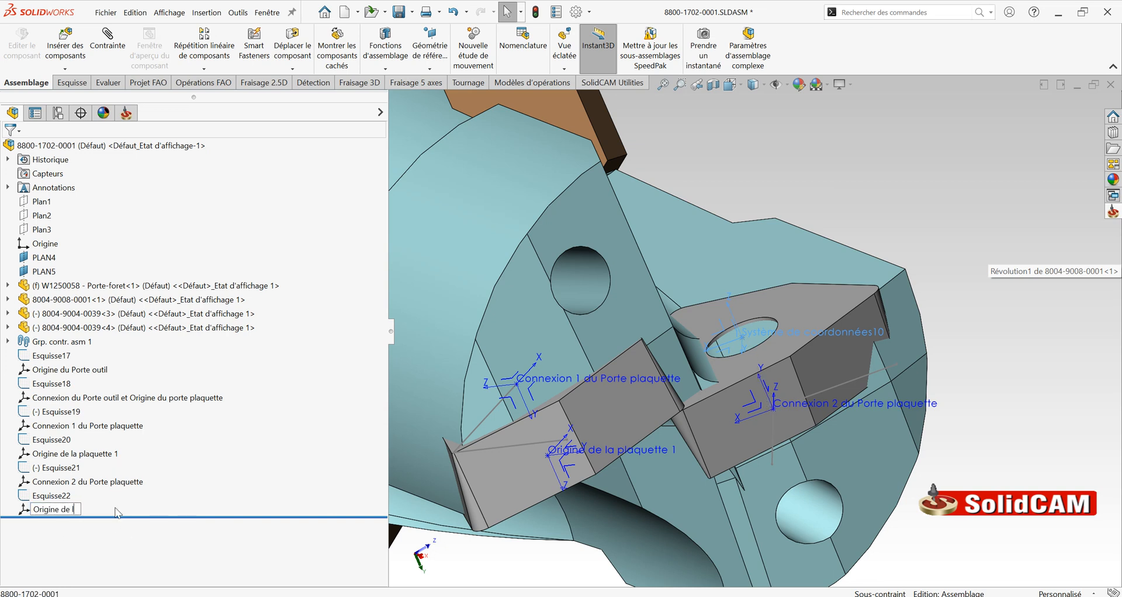
text(a plaquette 2)
key(Return)
- Create a new SolidCAM library for assembled tools (Bibliothèque d'assemblés)
click(1113, 211)
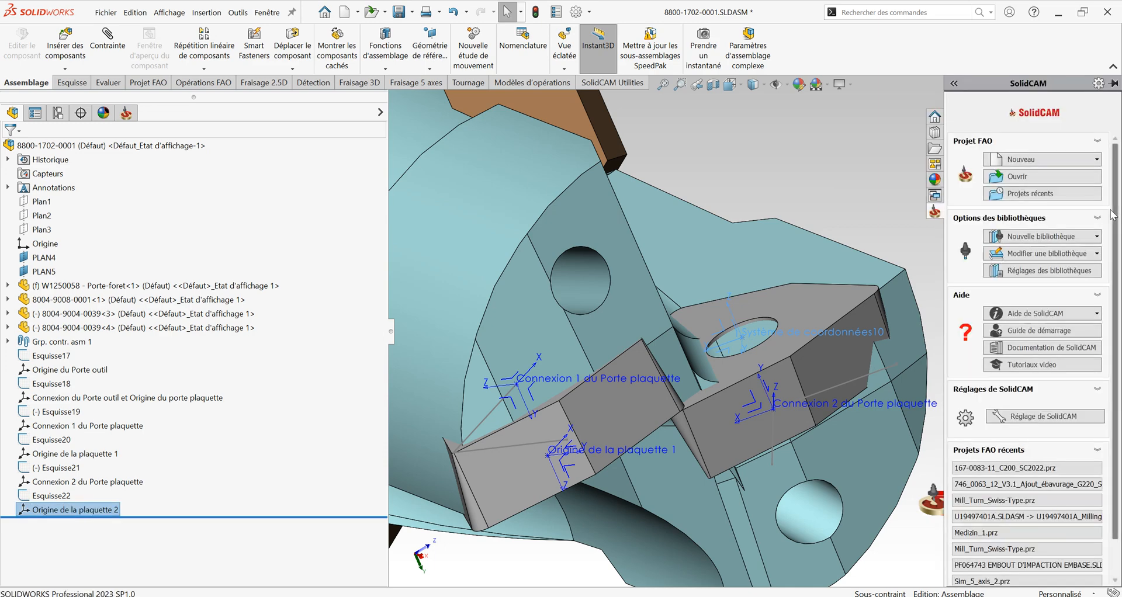
click(1050, 240)
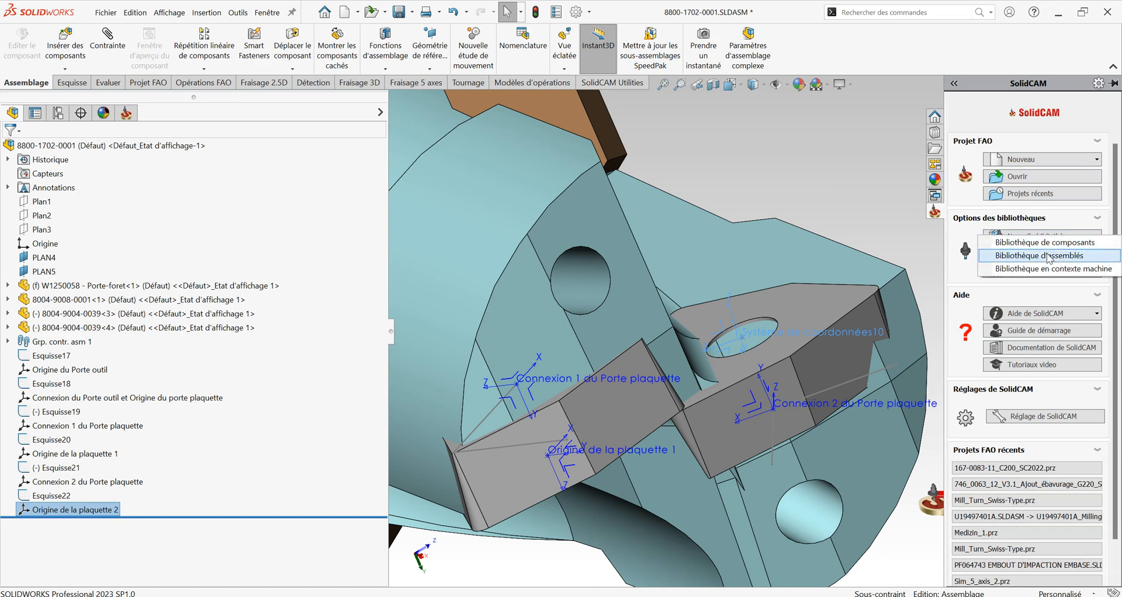
click(1049, 256)
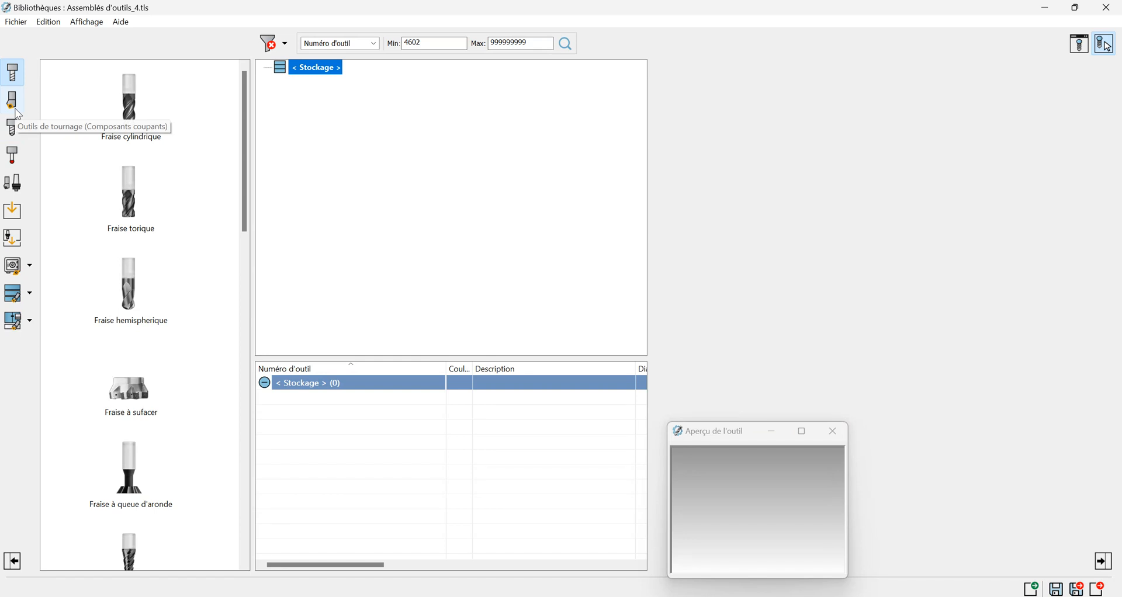
- Import the open CAD assembly into the library, accepting the active-file notice, and generate it as a turning tool
click(13, 238)
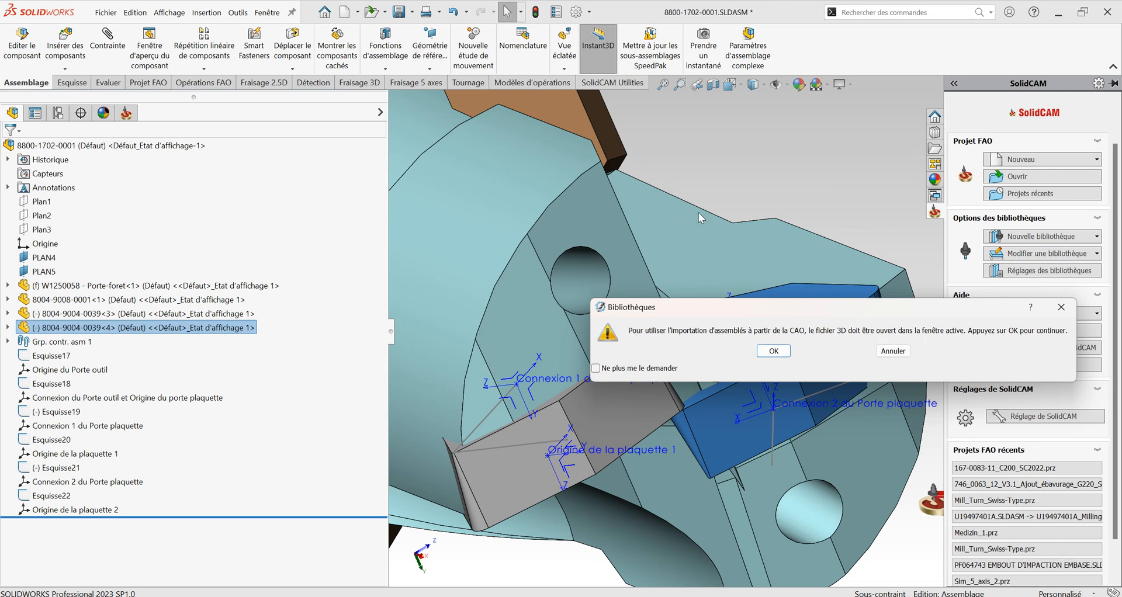
click(782, 353)
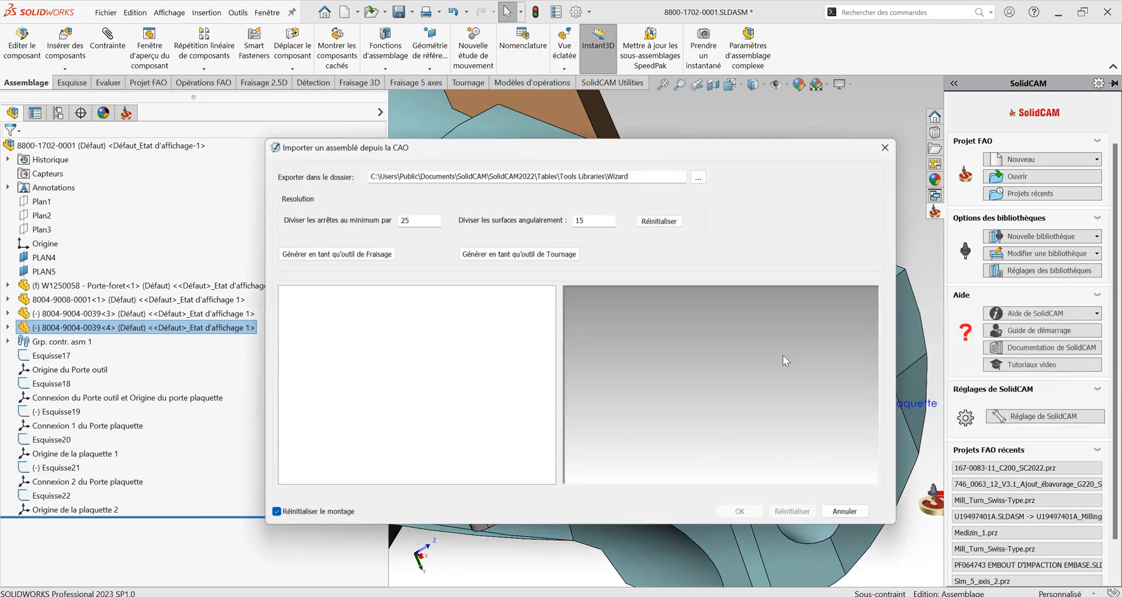
click(543, 255)
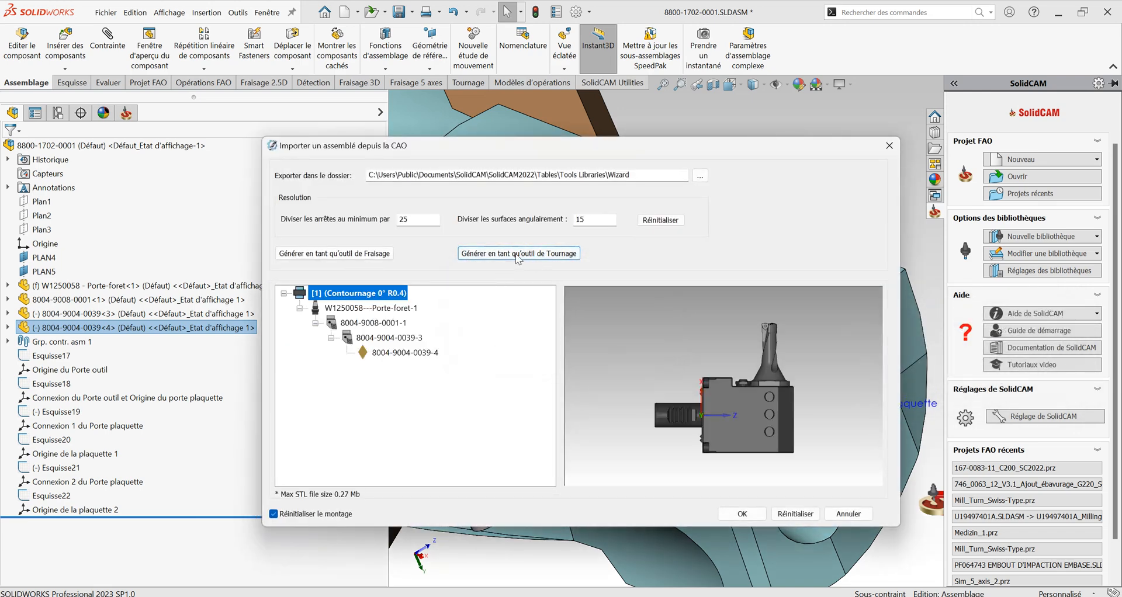
- Highlight the holder, drill body and both inserts in the generated tool tree to examine how each component was classified
click(363, 309)
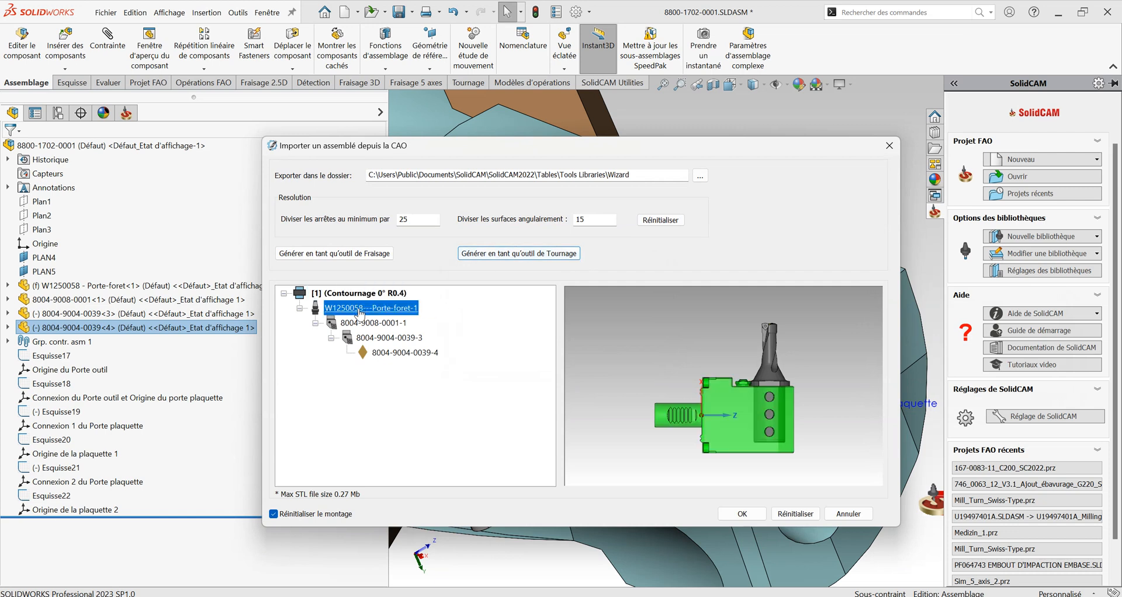
click(364, 323)
click(367, 338)
click(398, 352)
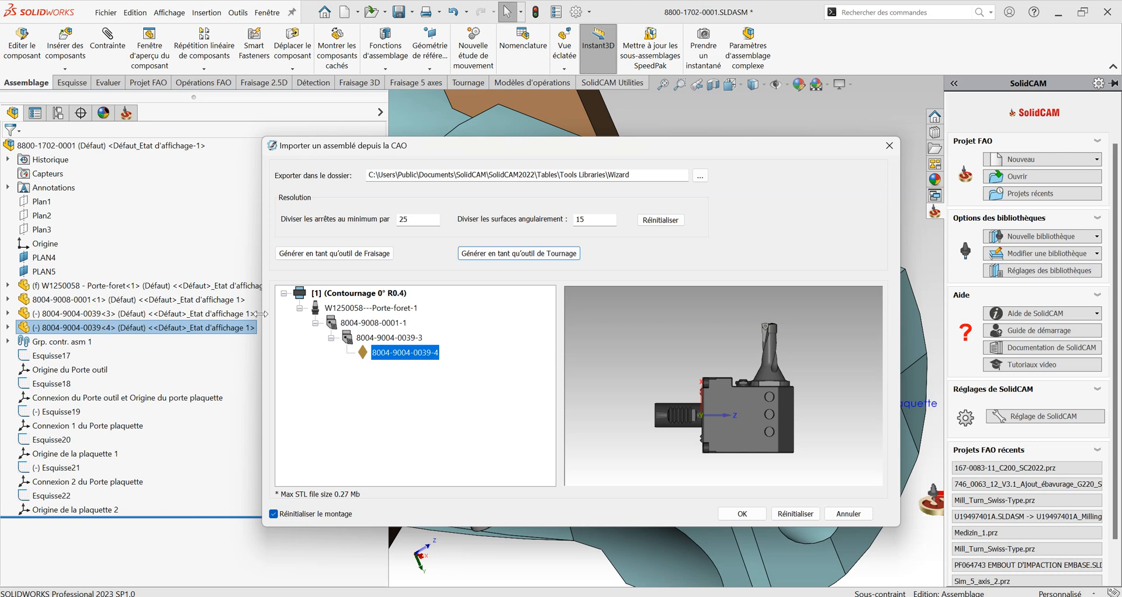
click(367, 309)
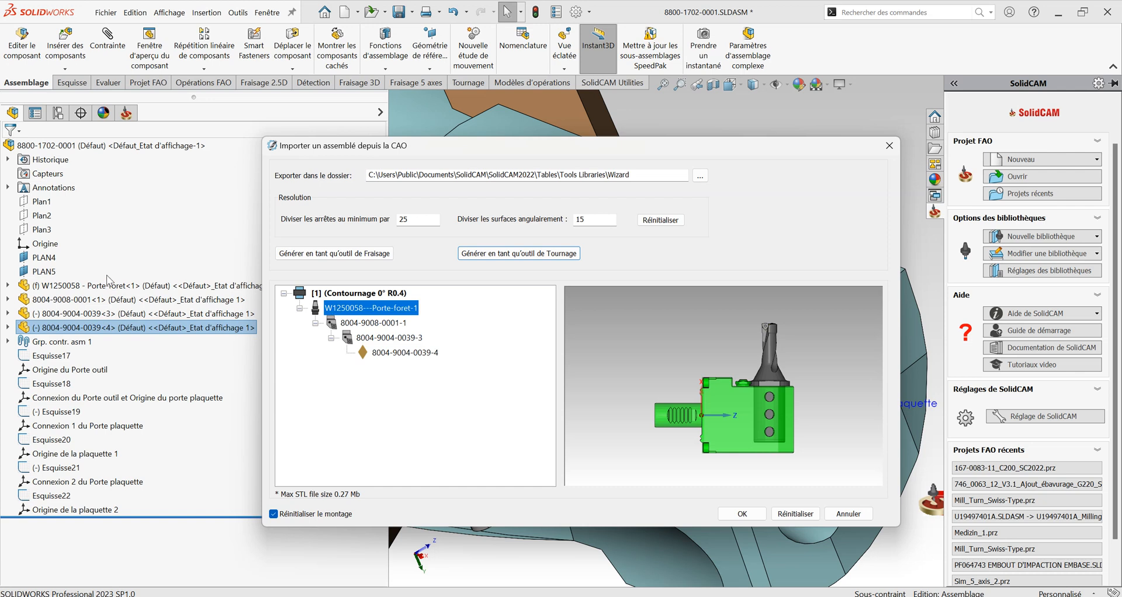
click(377, 324)
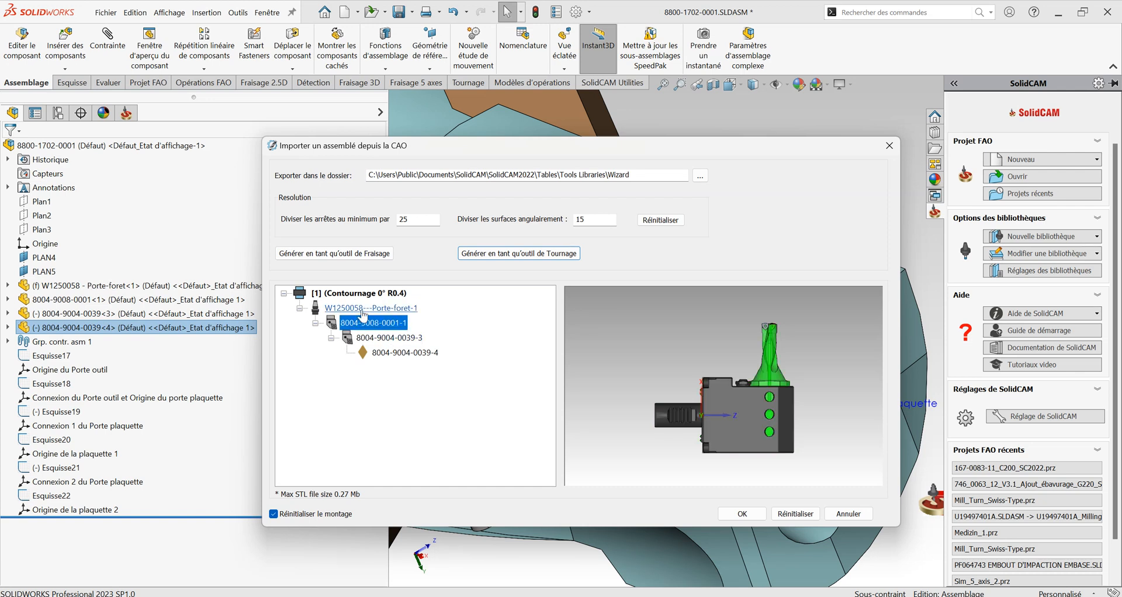
click(316, 310)
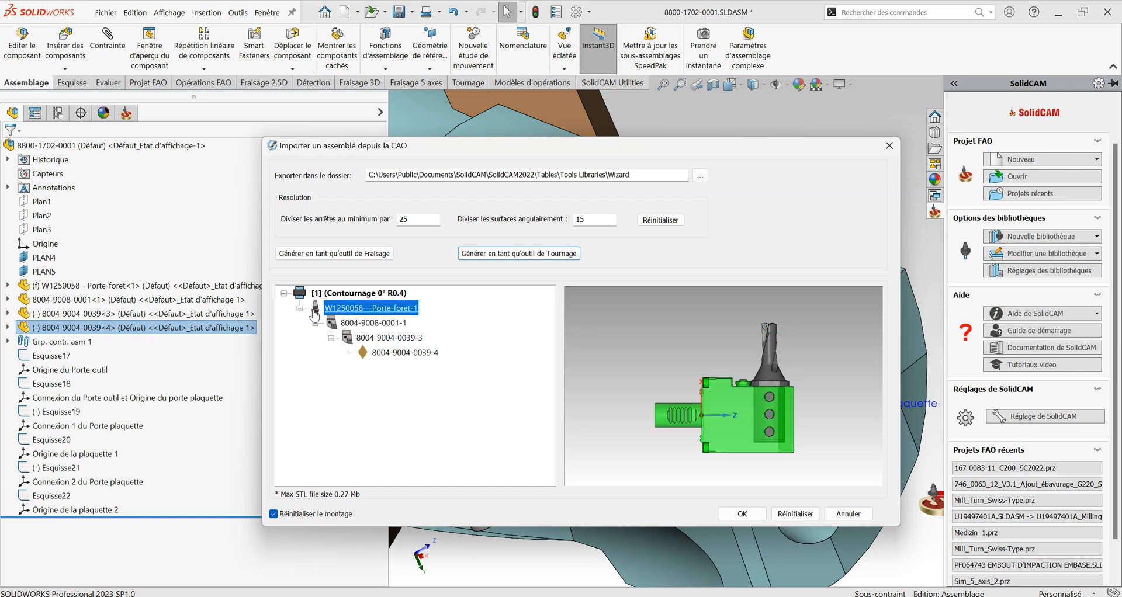
- Set the reference origin of the holder W1250058 Porte-foret to "Origine du Porte outil"
right_click(368, 310)
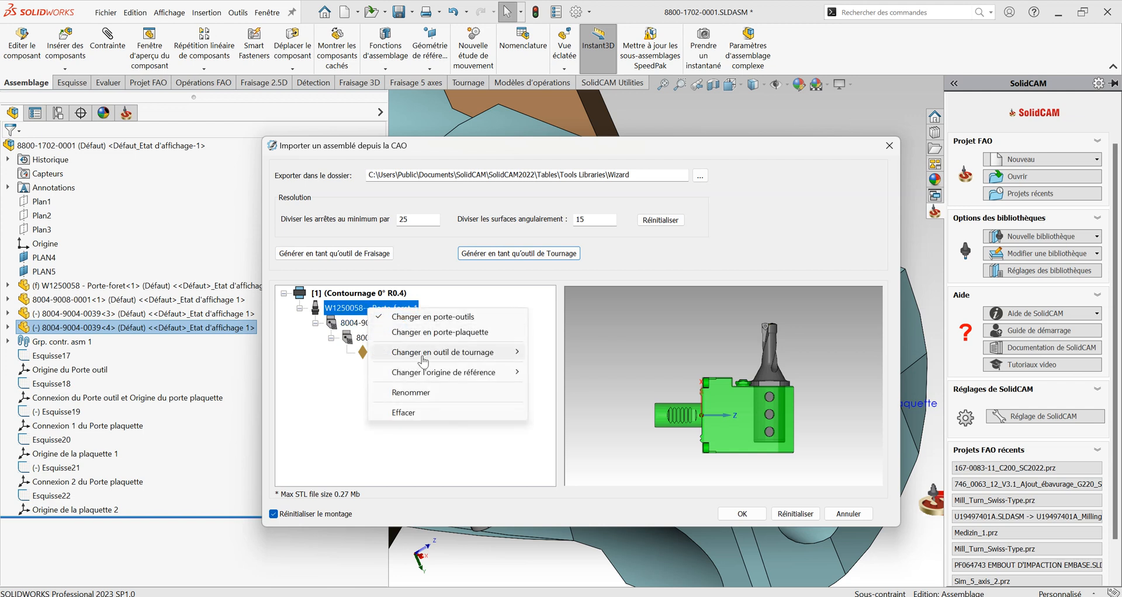
mouse_move(414, 374)
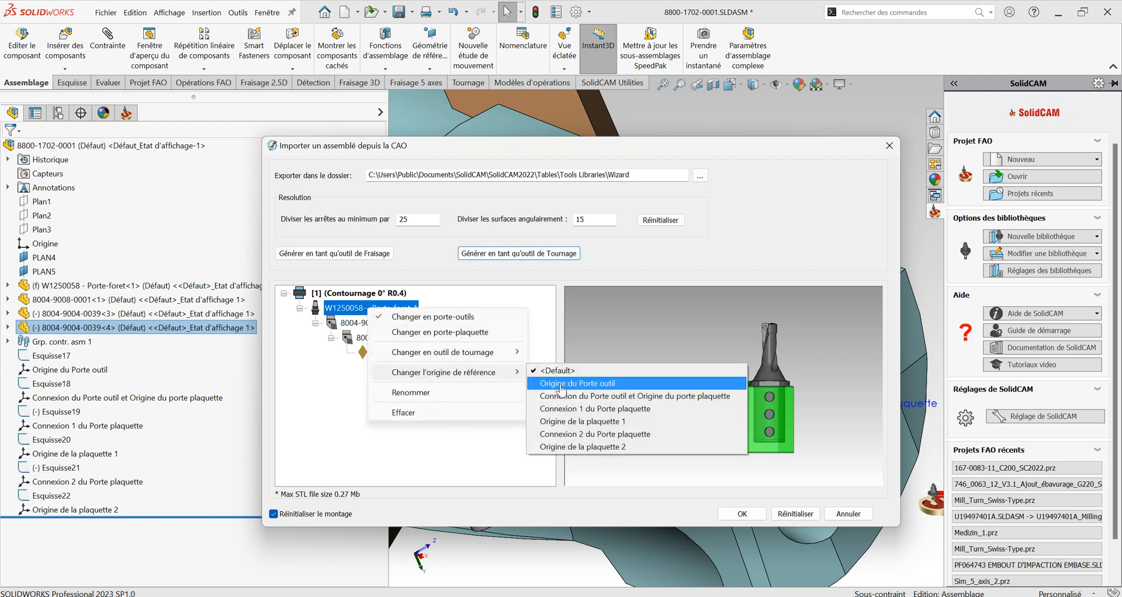
click(592, 386)
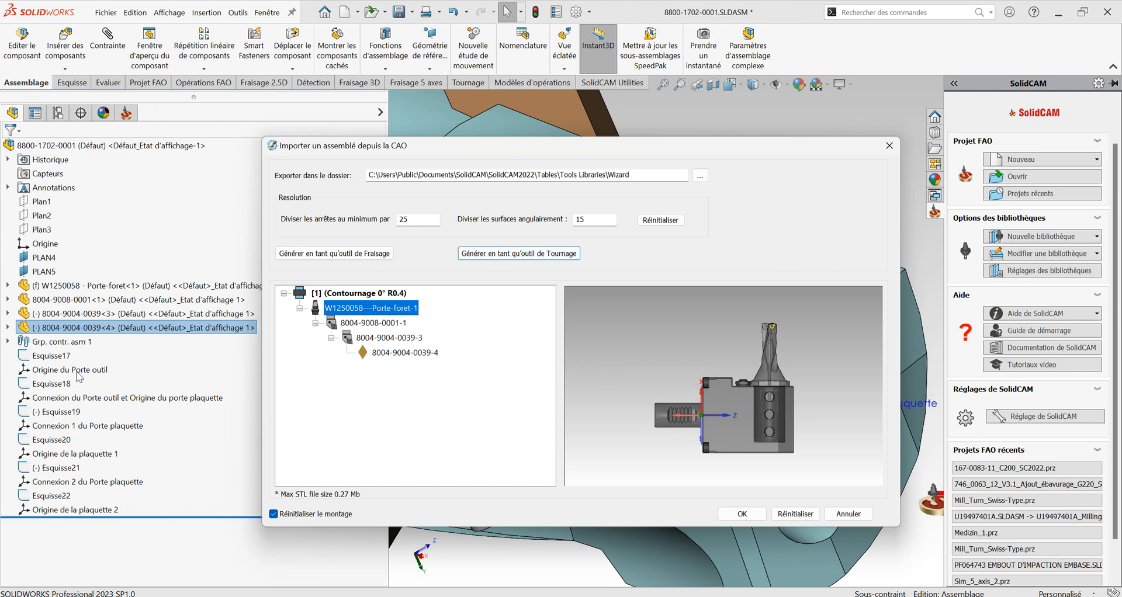
click(377, 324)
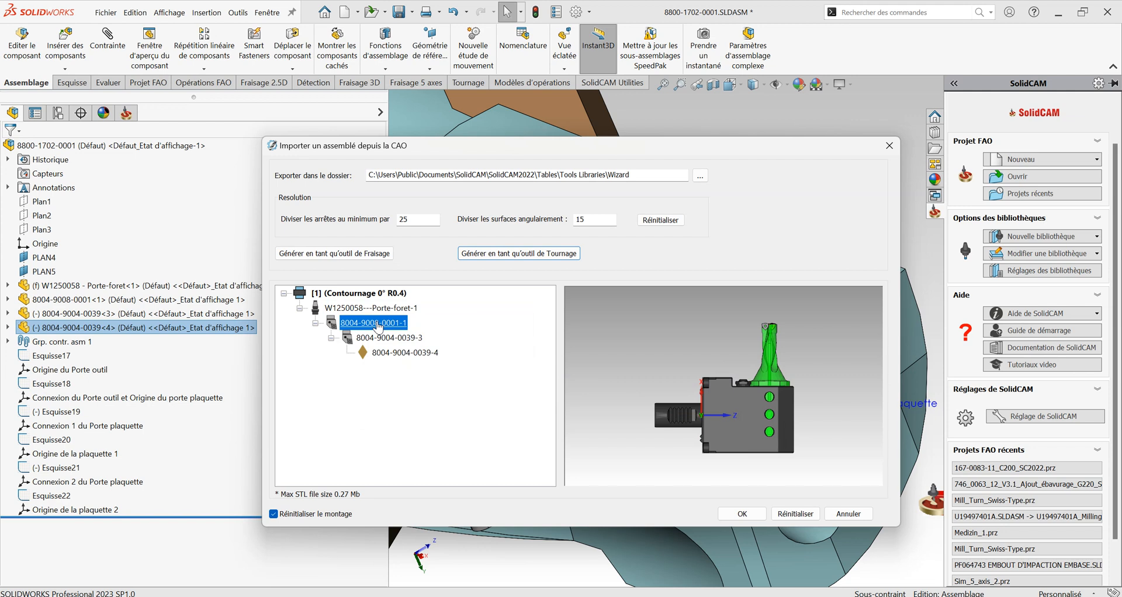
right_click(363, 325)
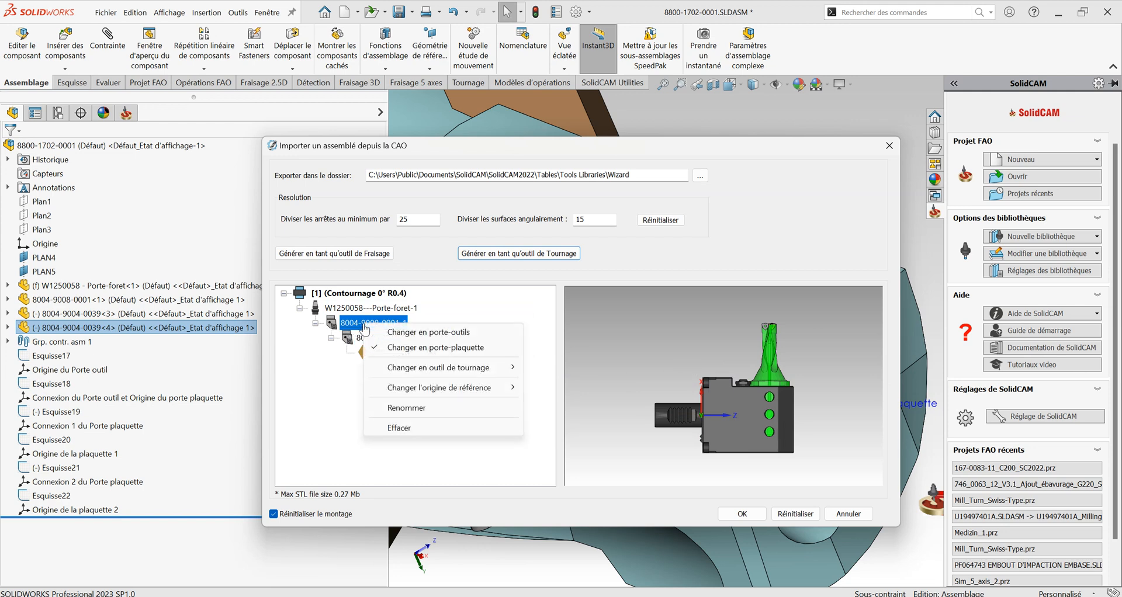
mouse_move(408, 388)
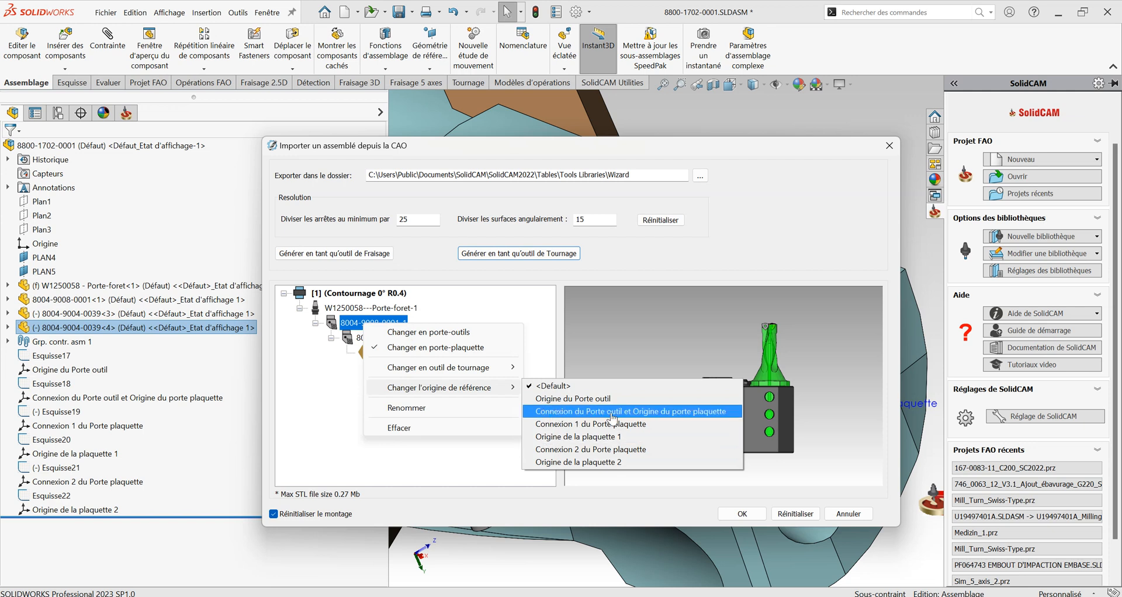
click(664, 412)
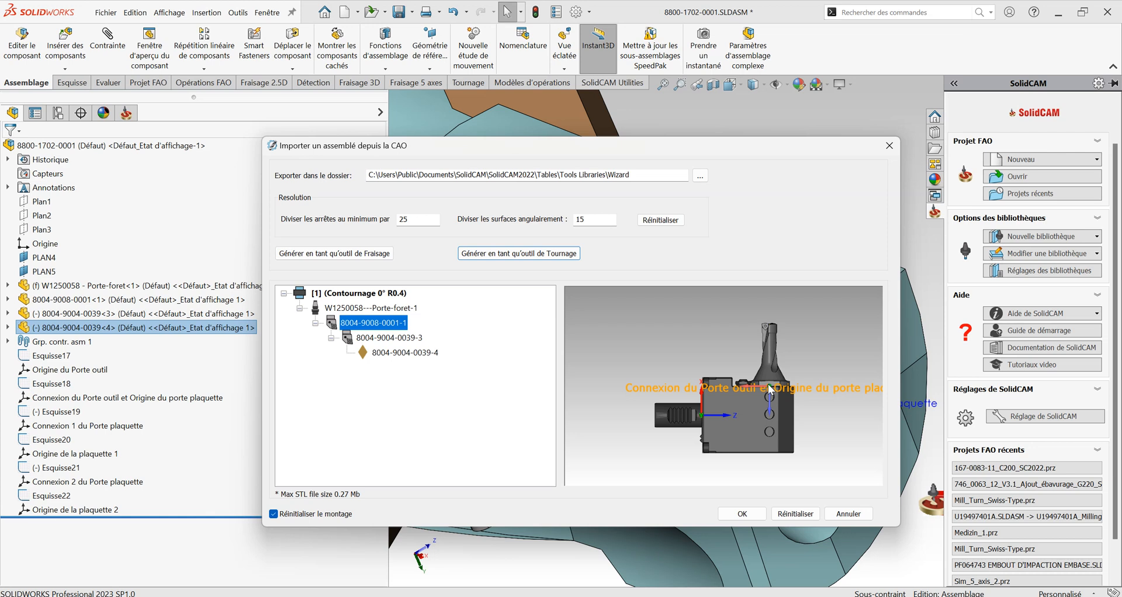
click(362, 338)
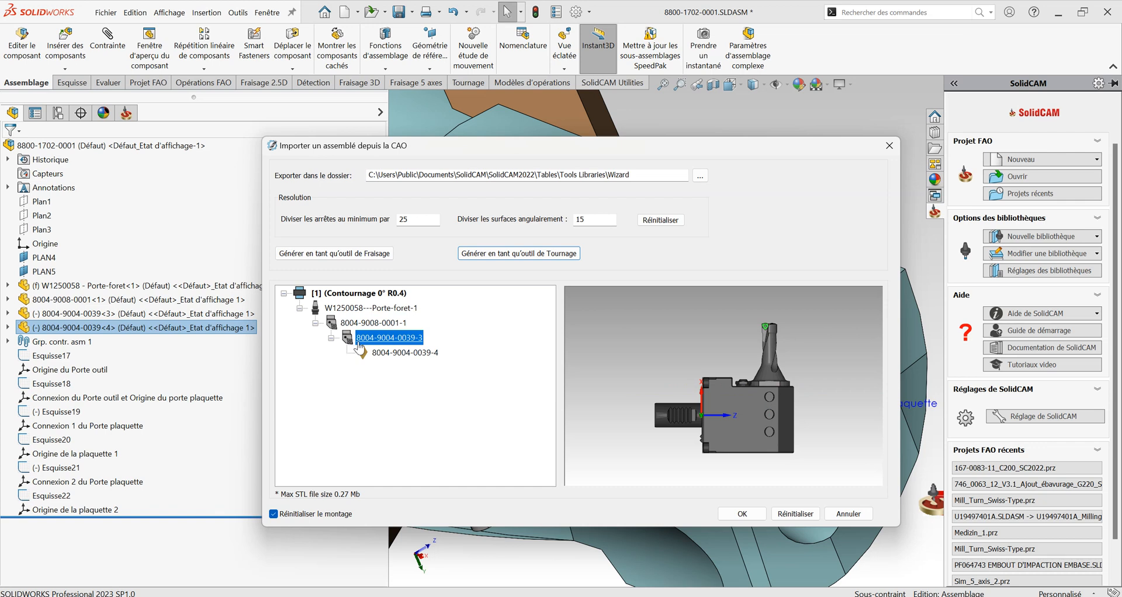
right_click(353, 344)
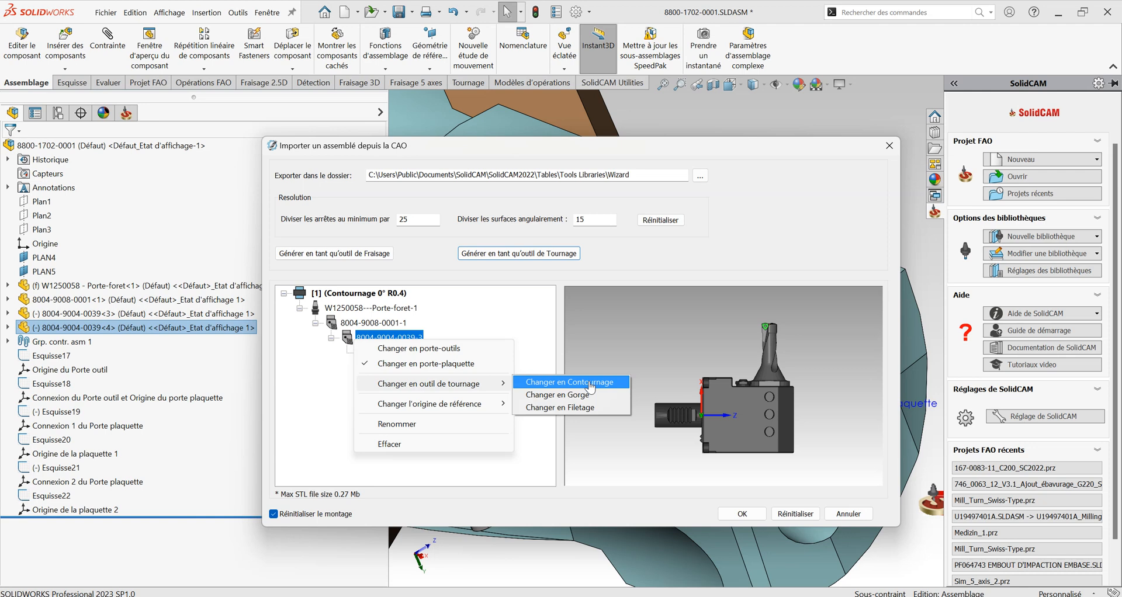
click(591, 382)
click(374, 353)
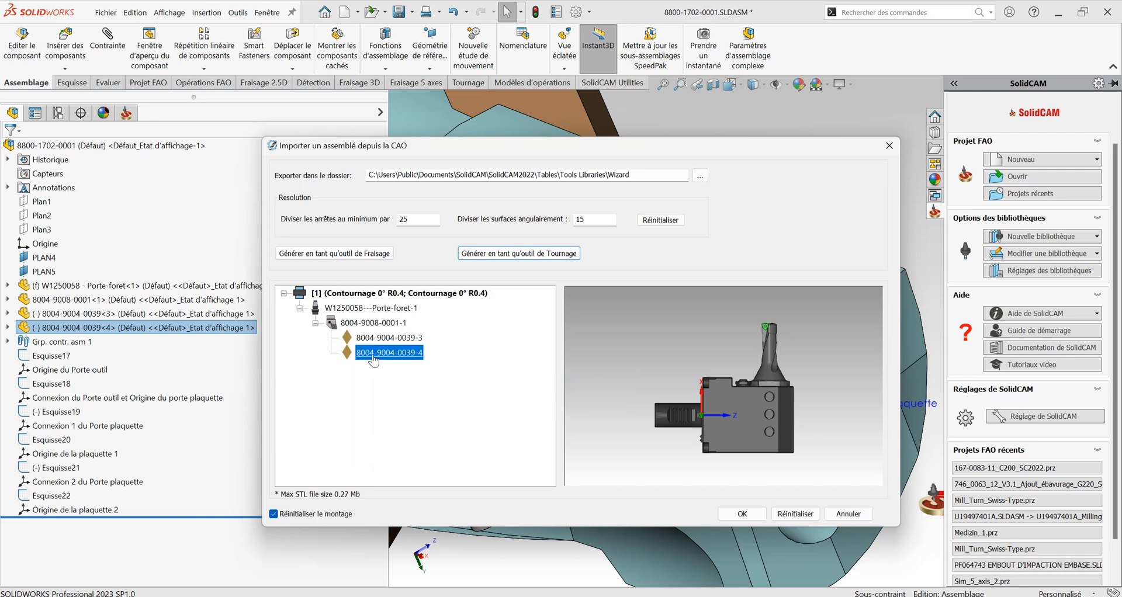
click(387, 338)
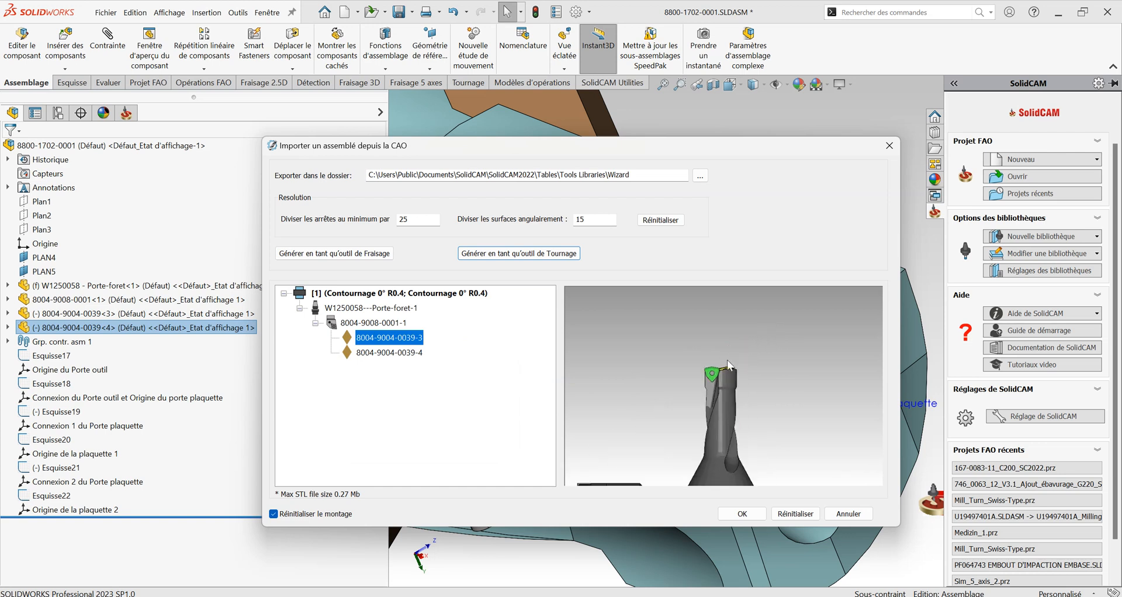
right_click(370, 337)
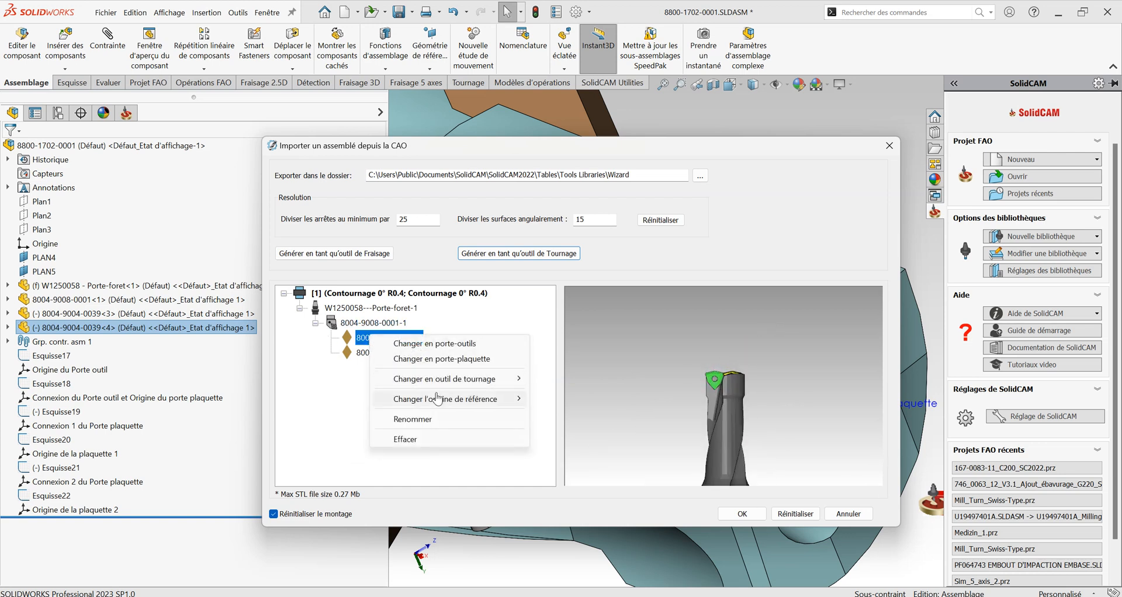
mouse_move(439, 399)
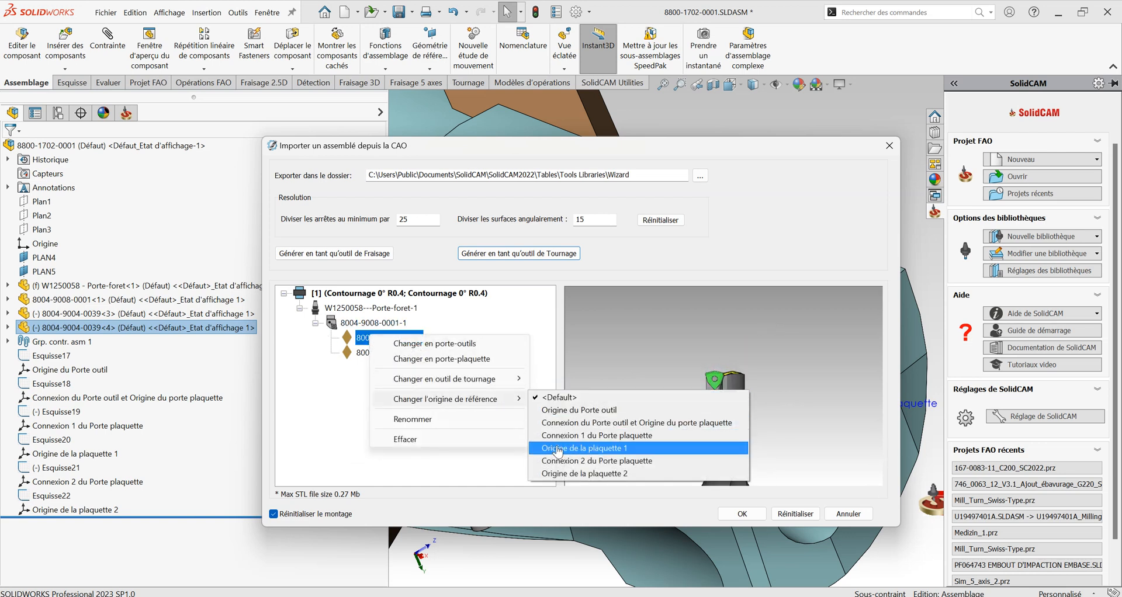
click(581, 450)
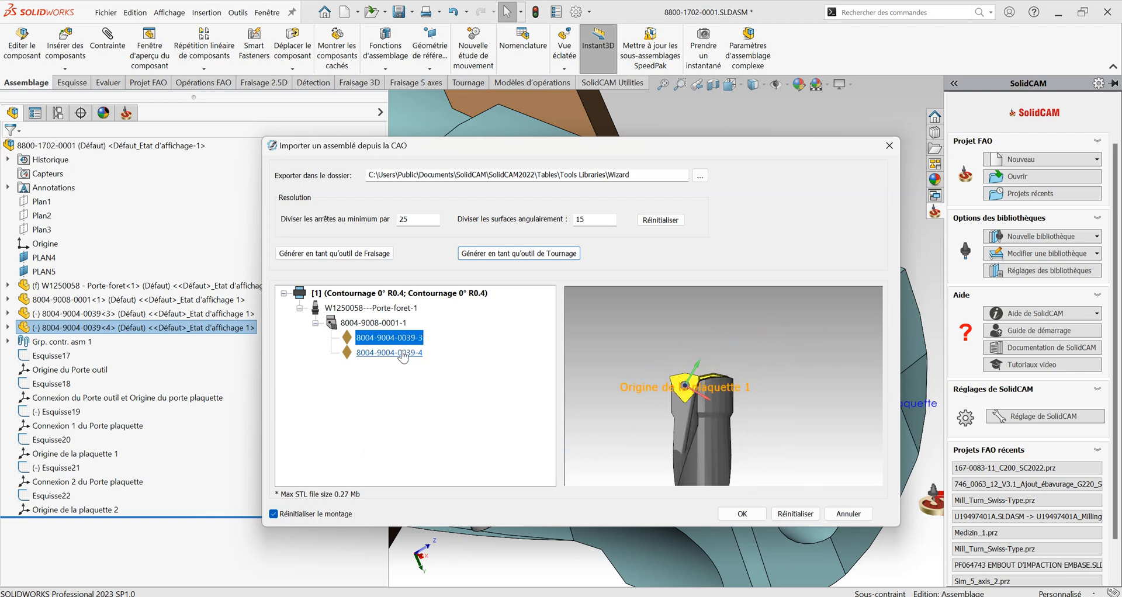
click(380, 352)
right_click(378, 354)
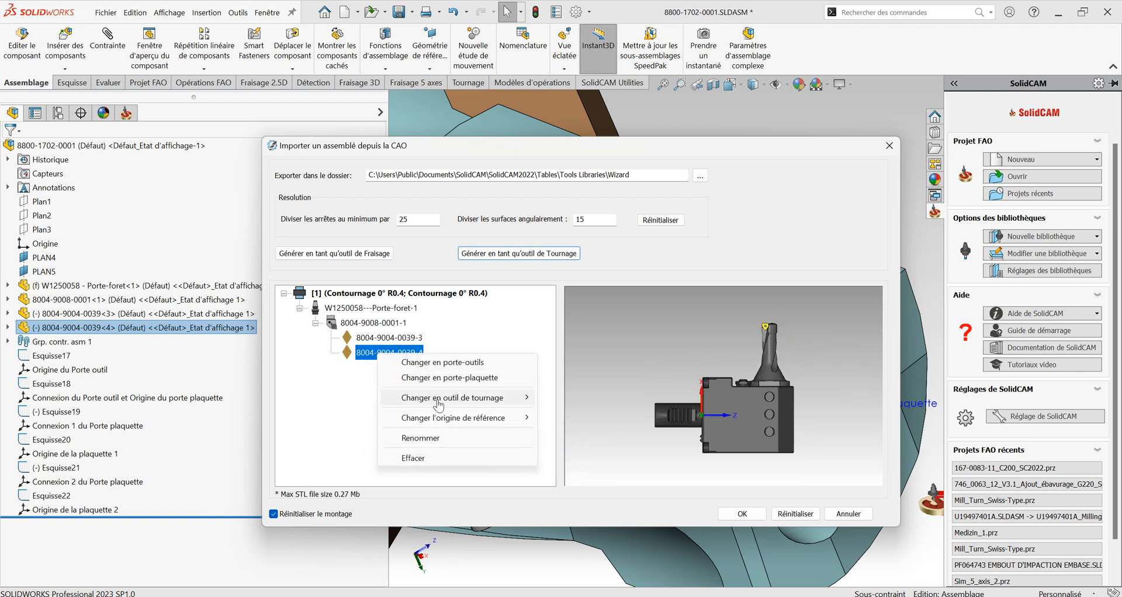
mouse_move(442, 418)
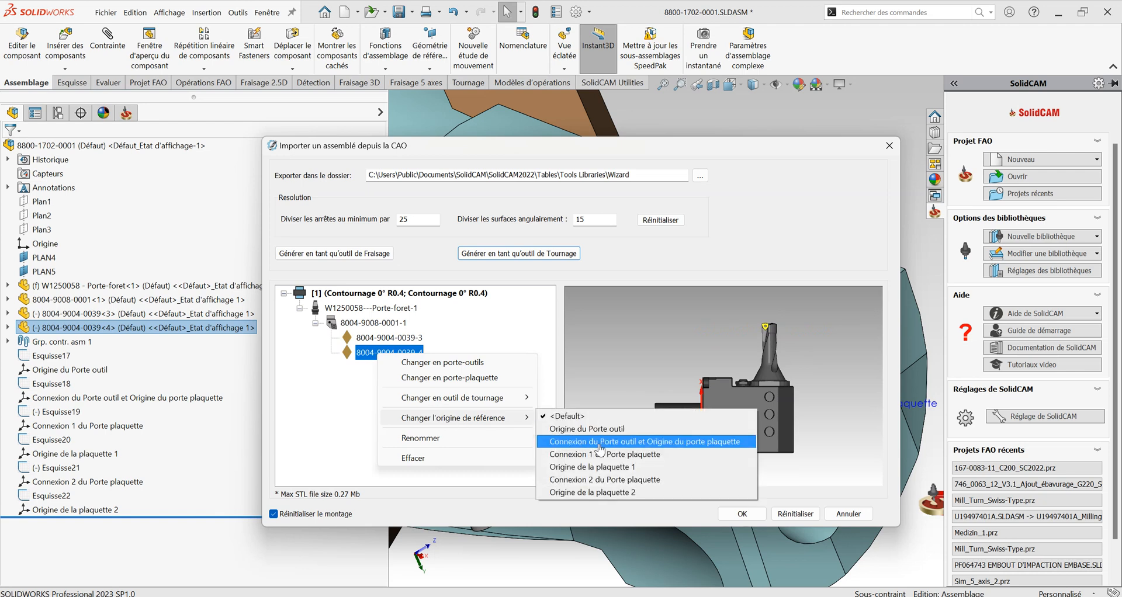
click(590, 493)
mouse_move(700, 412)
middle_down()
mouse_move(747, 459)
mouse_move(693, 415)
middle_up()
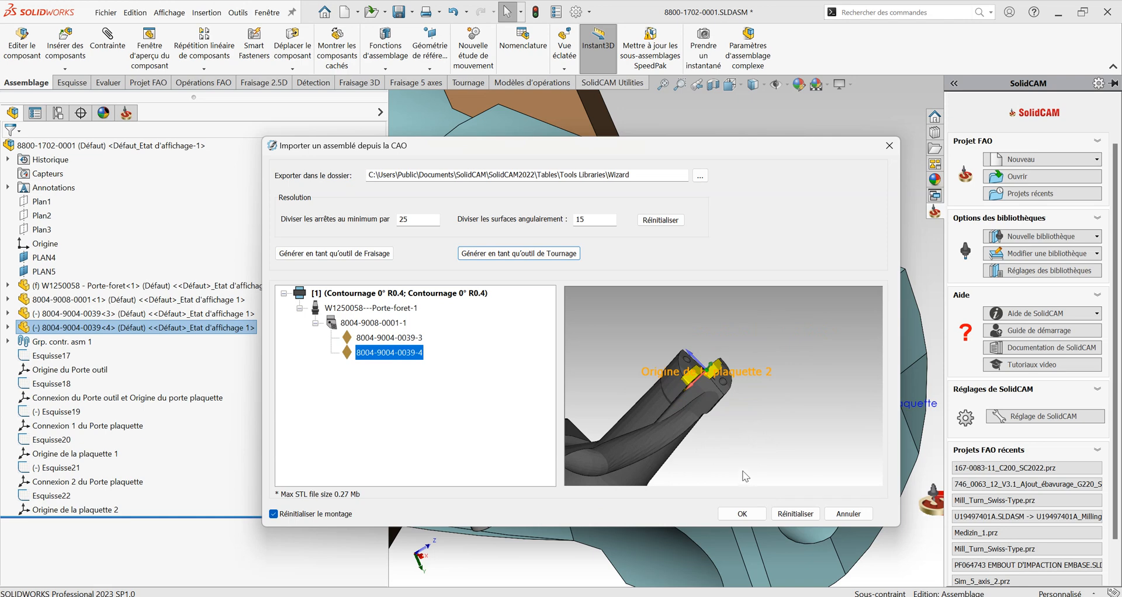
- Accept the assembly import settings and add the imported turning tool to the library's Stockage
click(739, 513)
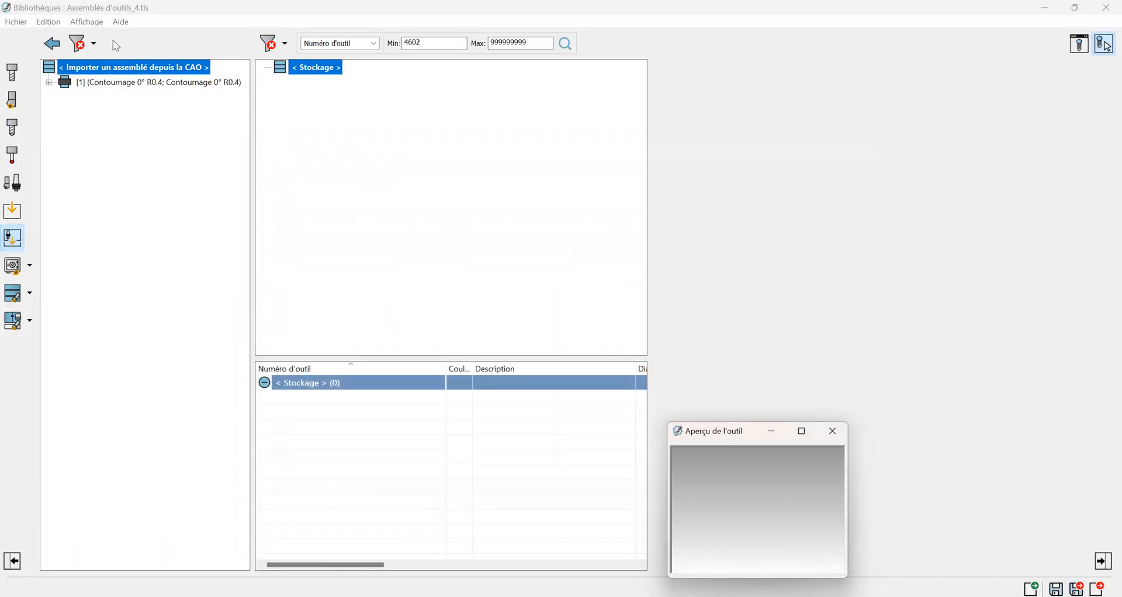
click(166, 92)
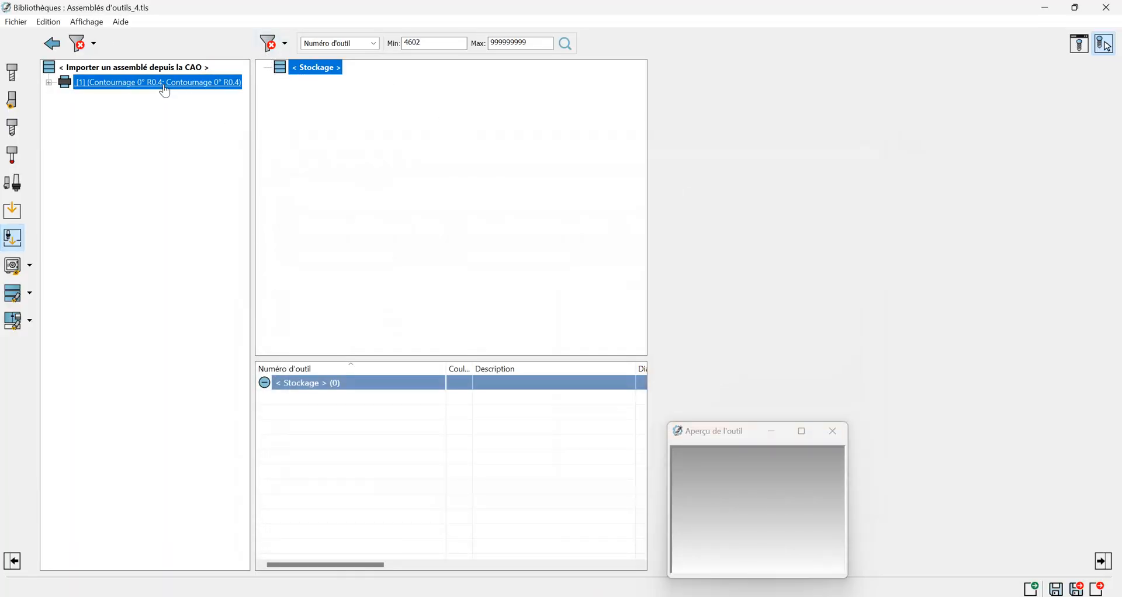
drag(166, 92, 297, 68)
click(768, 521)
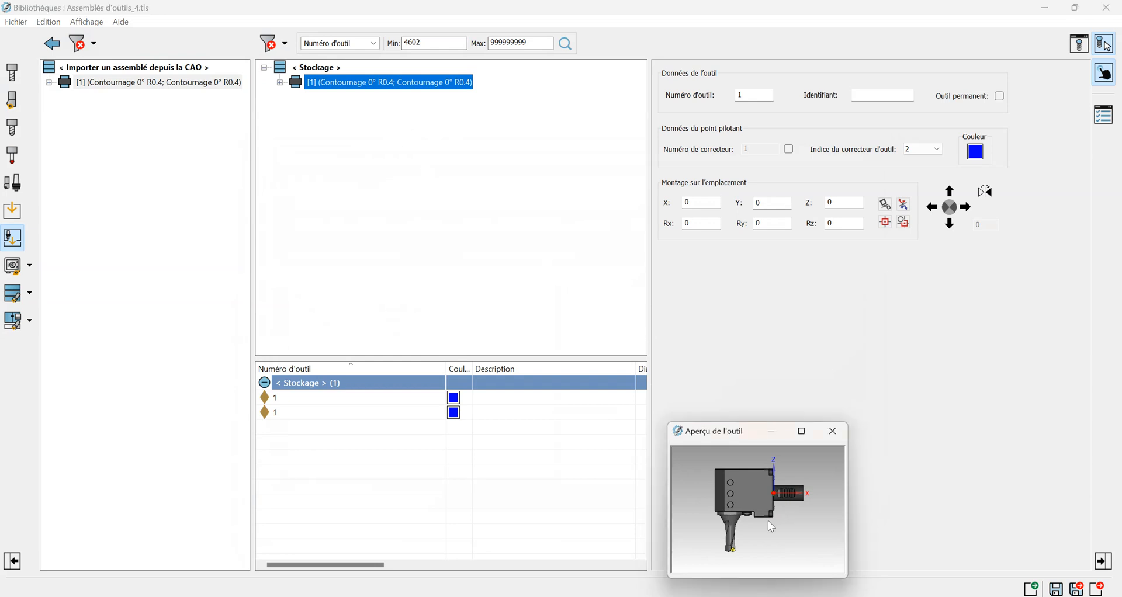
scroll(774, 526, up, 2)
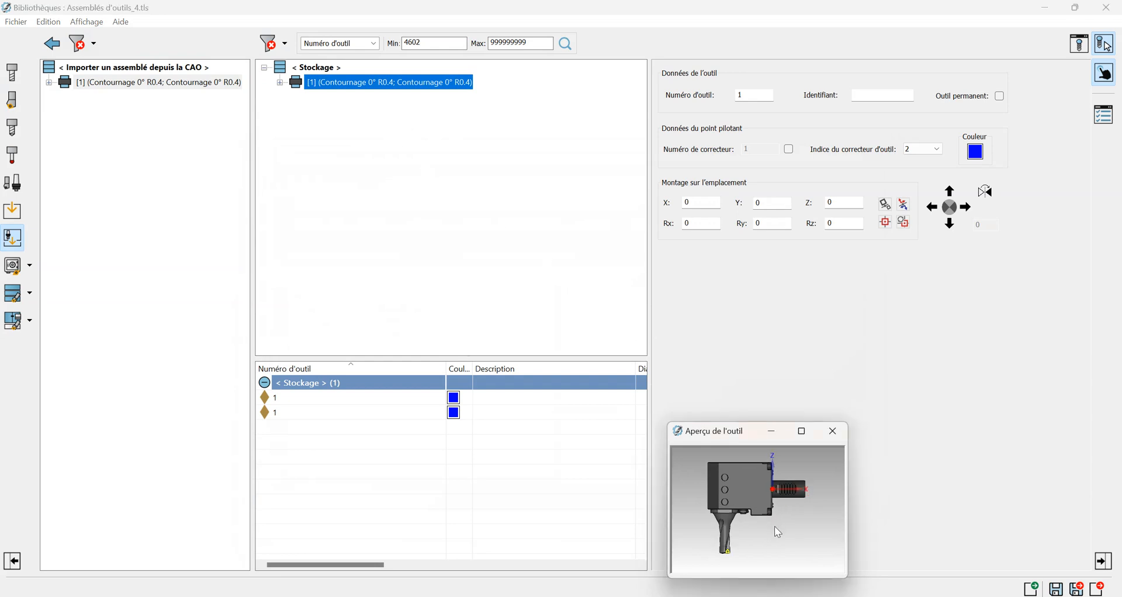
- Expand the stored tool down to its inserts and examine the holder's Connexion 1 position in the preview
click(280, 82)
click(296, 97)
click(330, 99)
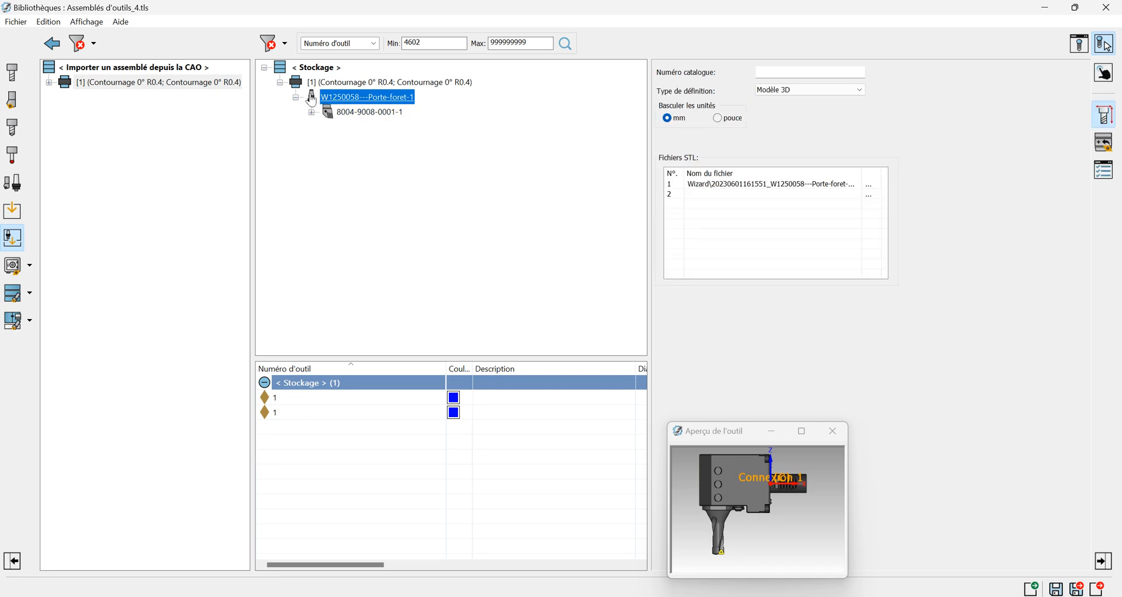
click(327, 113)
click(311, 112)
double_click(346, 127)
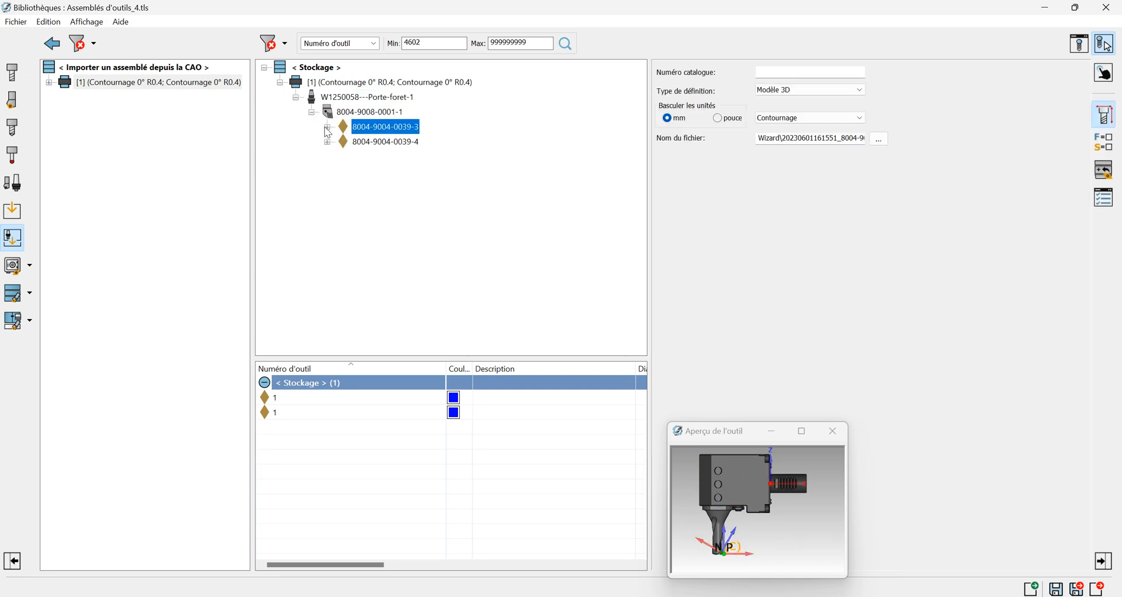
key(Up)
key(Up)
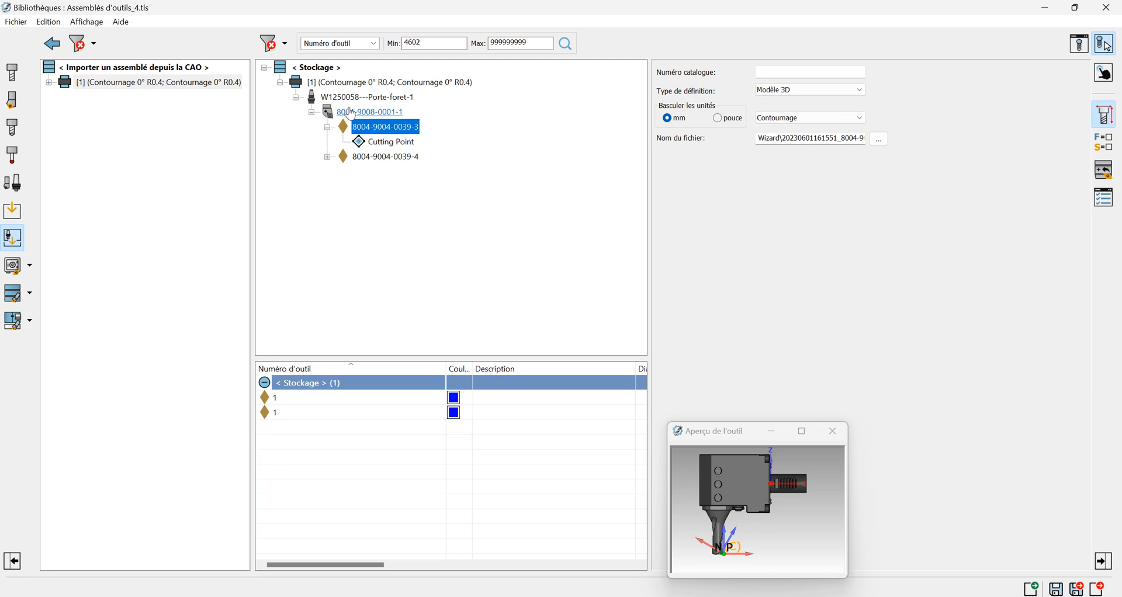
scroll(772, 492, up, 3)
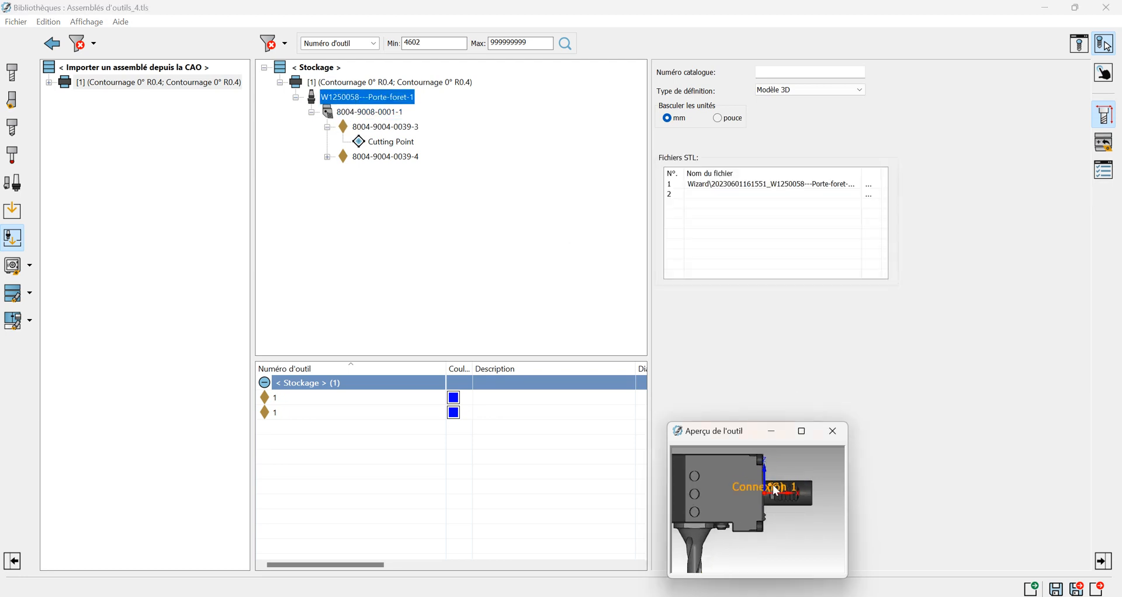
scroll(720, 497, down, 2)
scroll(720, 500, up, 2)
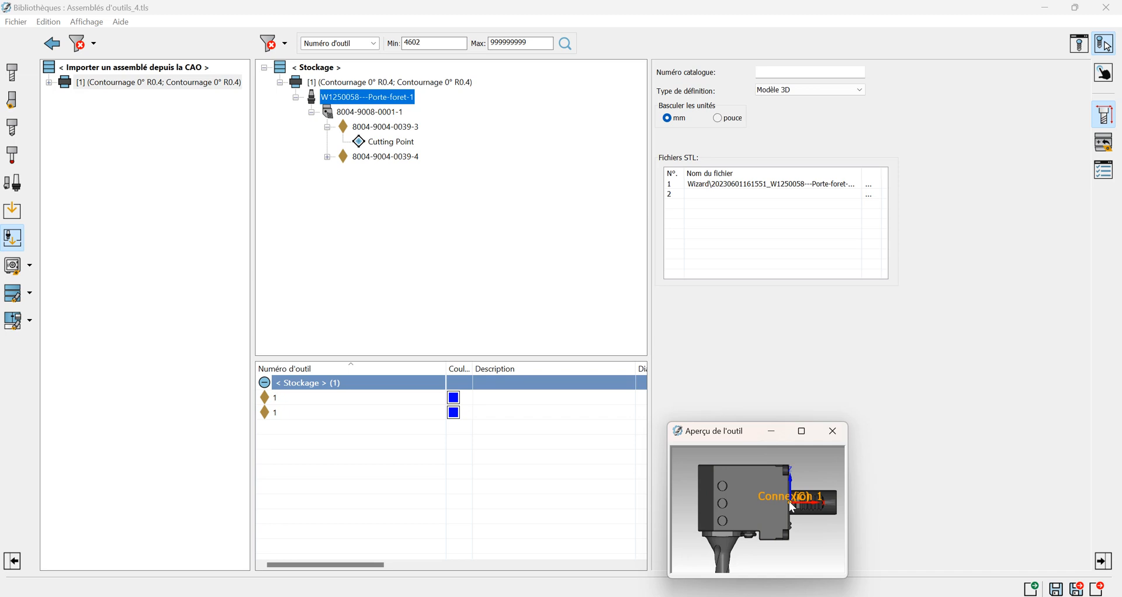
- Calculate the holder's Connexion 1 origin from parent "Origine du Porte outil" to child "Connexion du Porte outil et Origine du porte plaquette"
click(1104, 142)
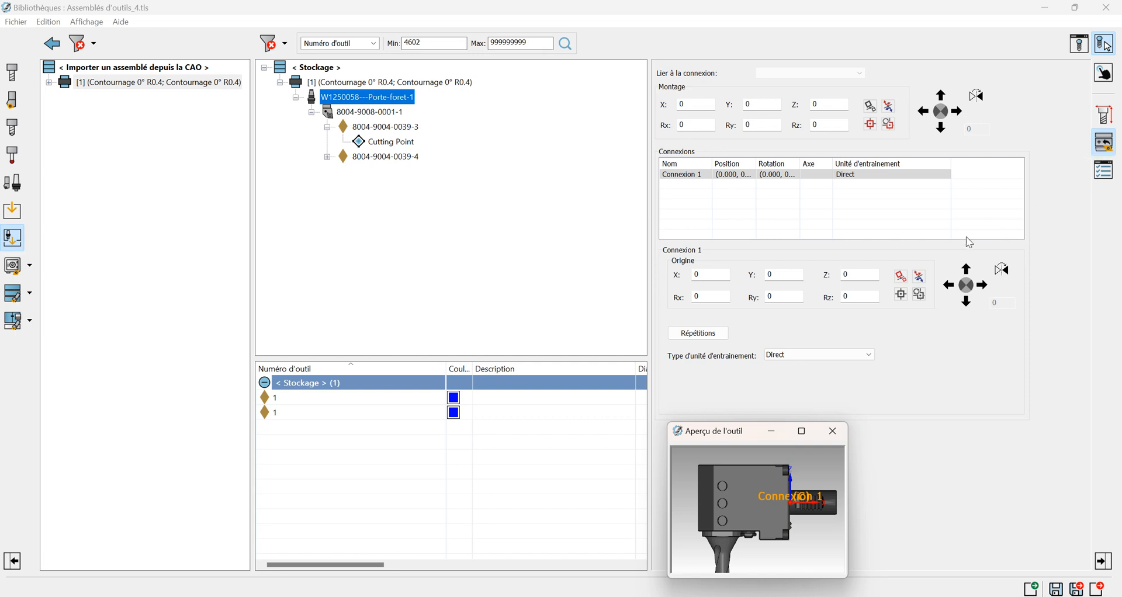
click(920, 279)
click(1051, 303)
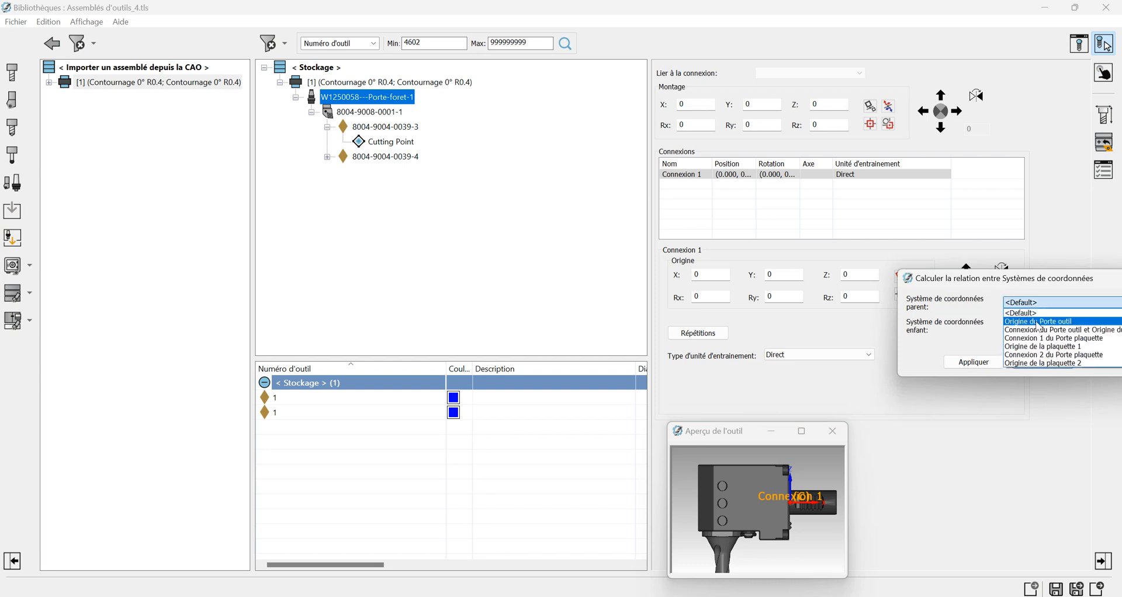
click(1037, 321)
click(1038, 326)
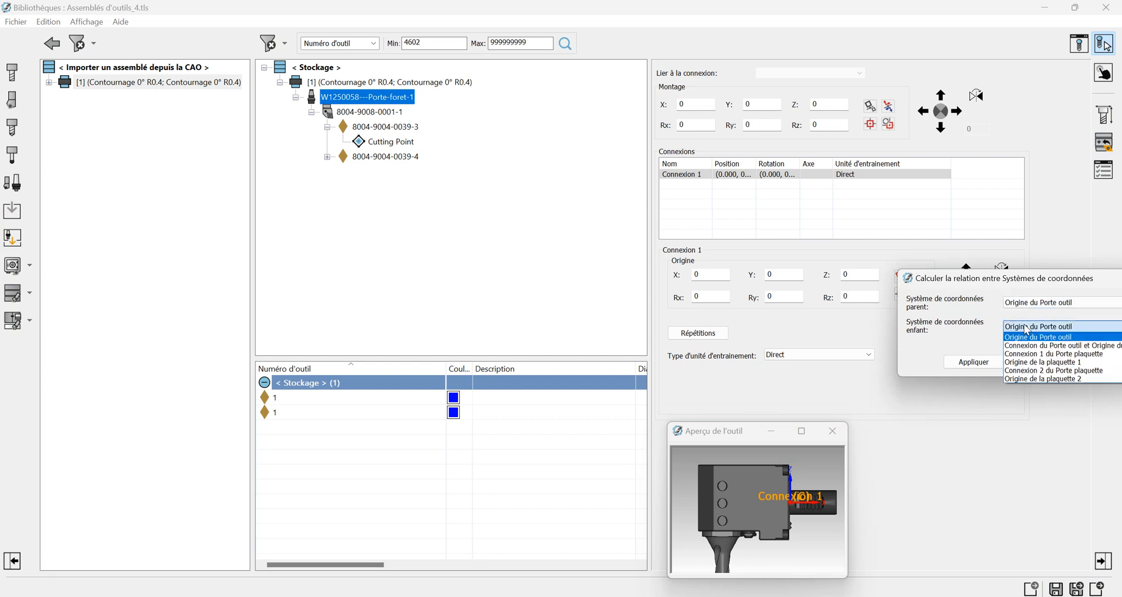
click(1064, 346)
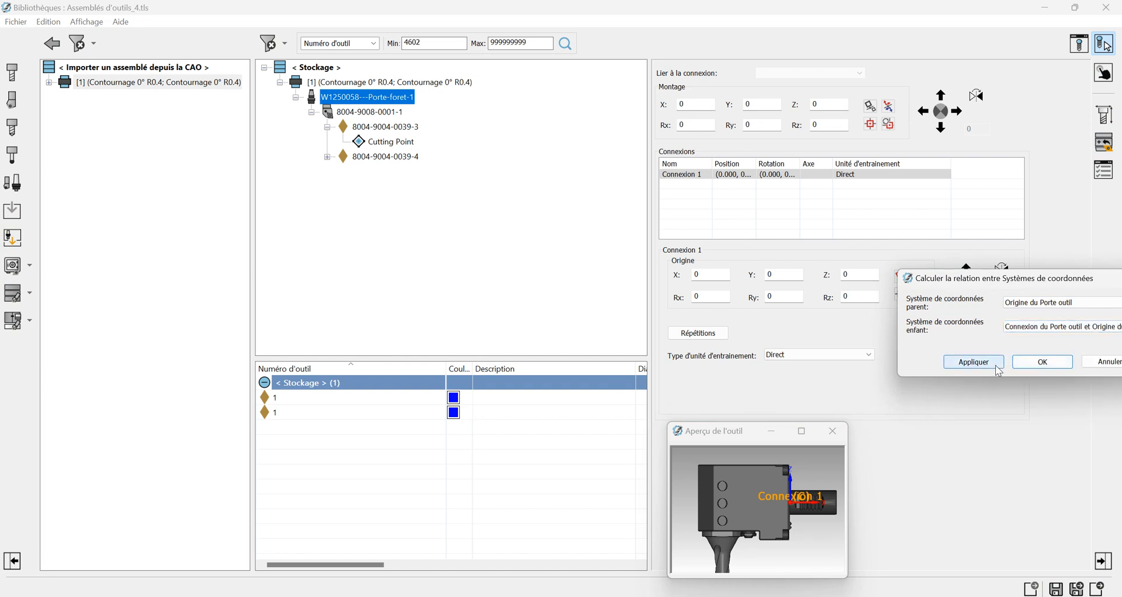
click(973, 362)
click(798, 513)
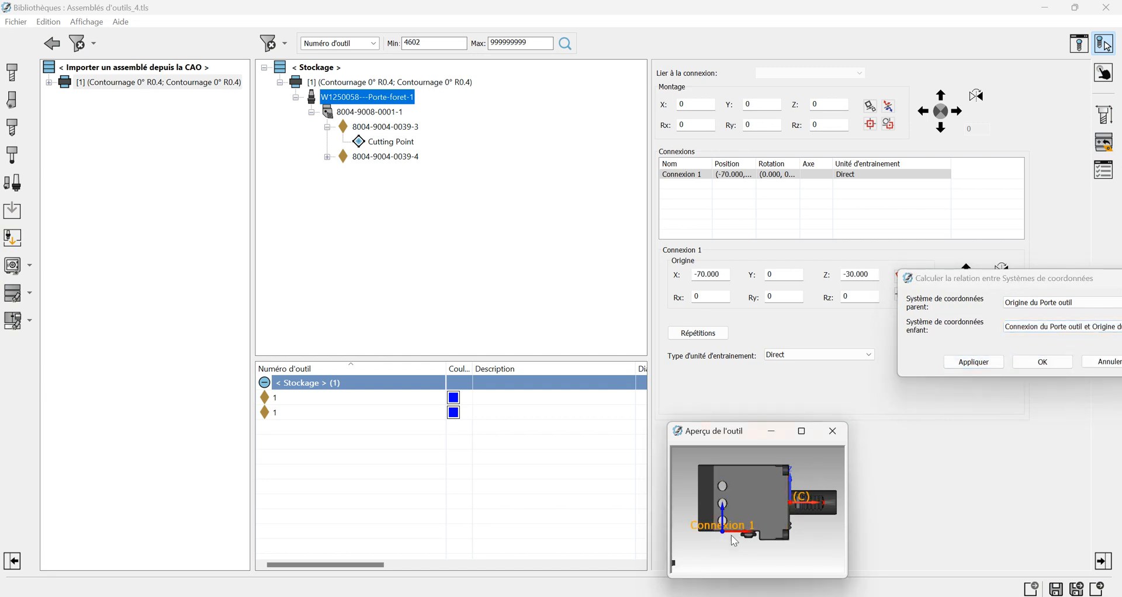
click(1042, 361)
scroll(767, 515, down, 3)
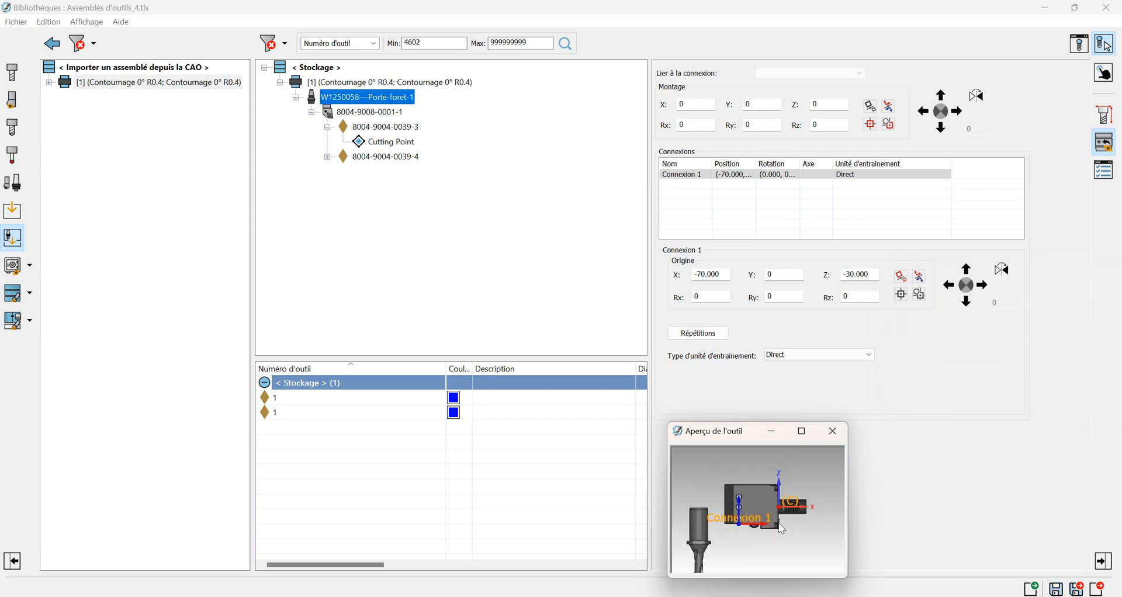
scroll(746, 530, up, 5)
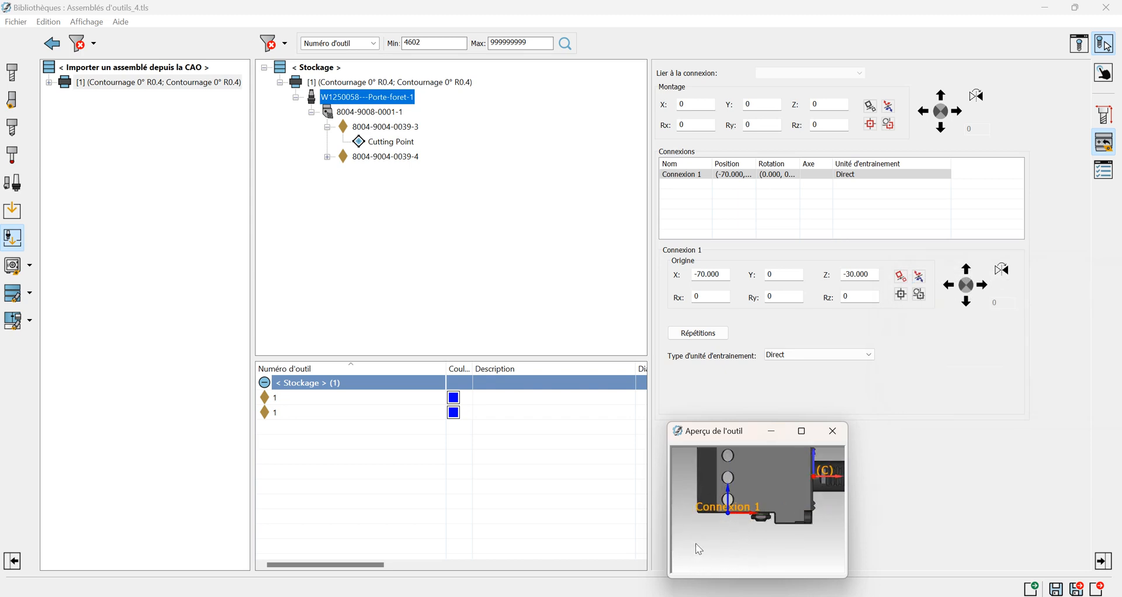
scroll(689, 534, down, 2)
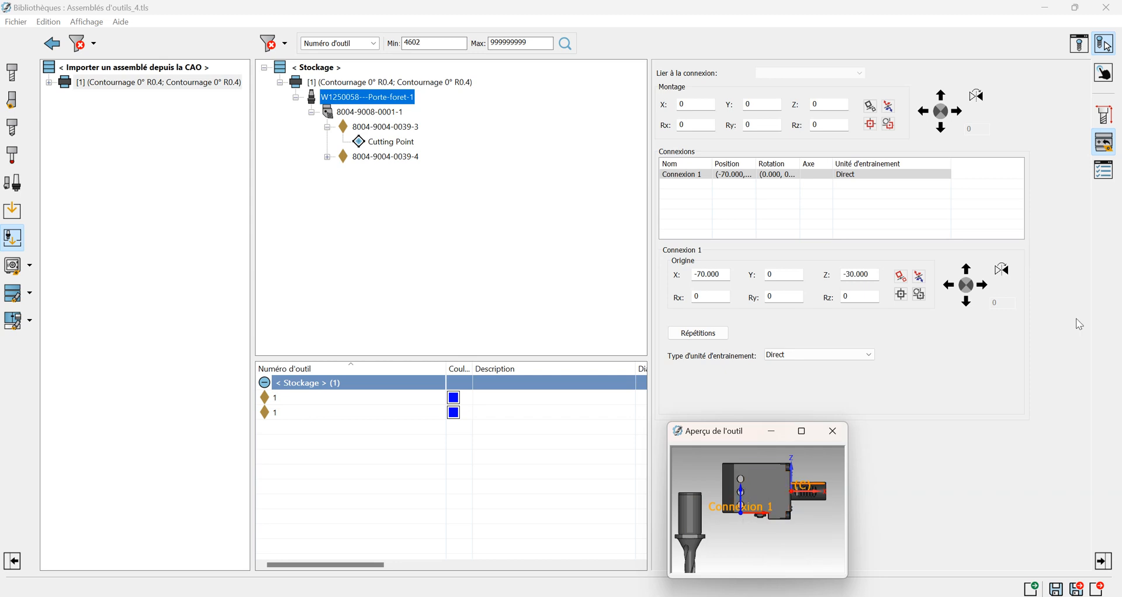
click(387, 111)
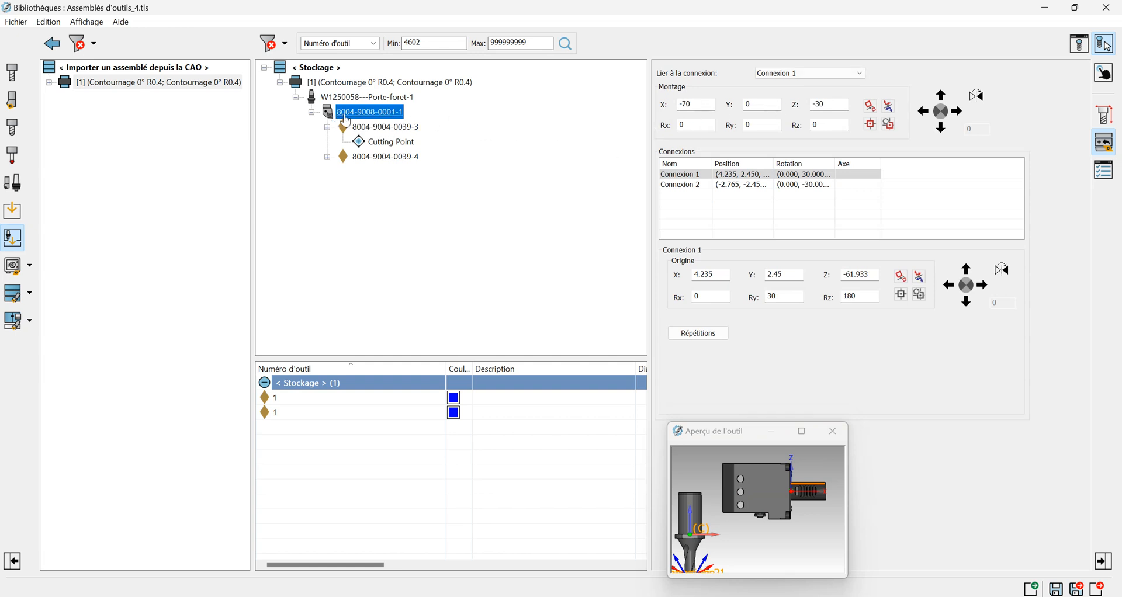
click(324, 98)
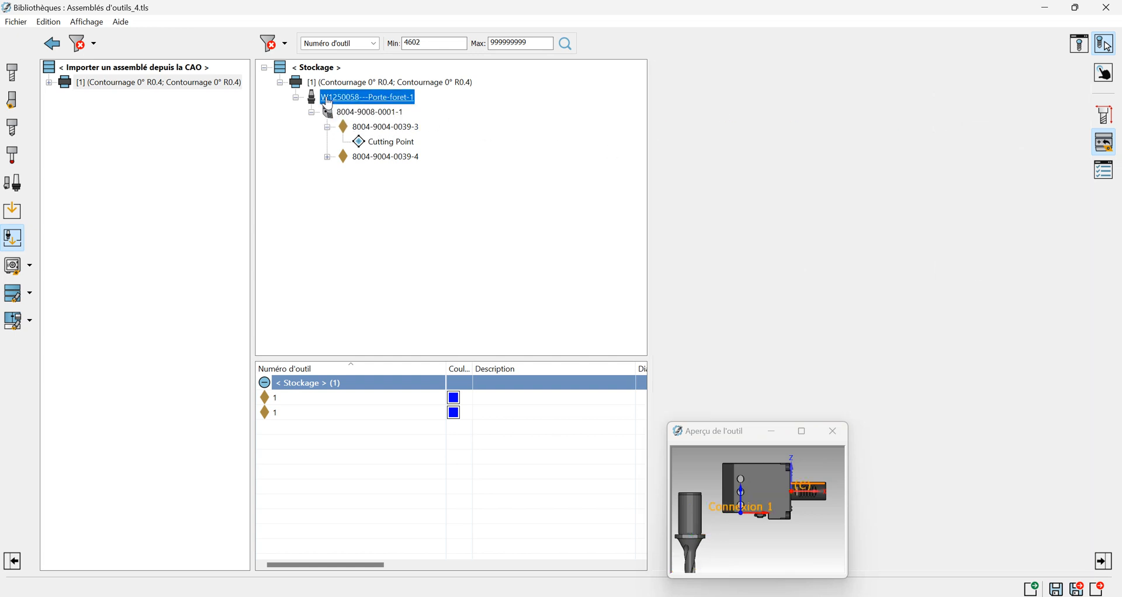
click(326, 111)
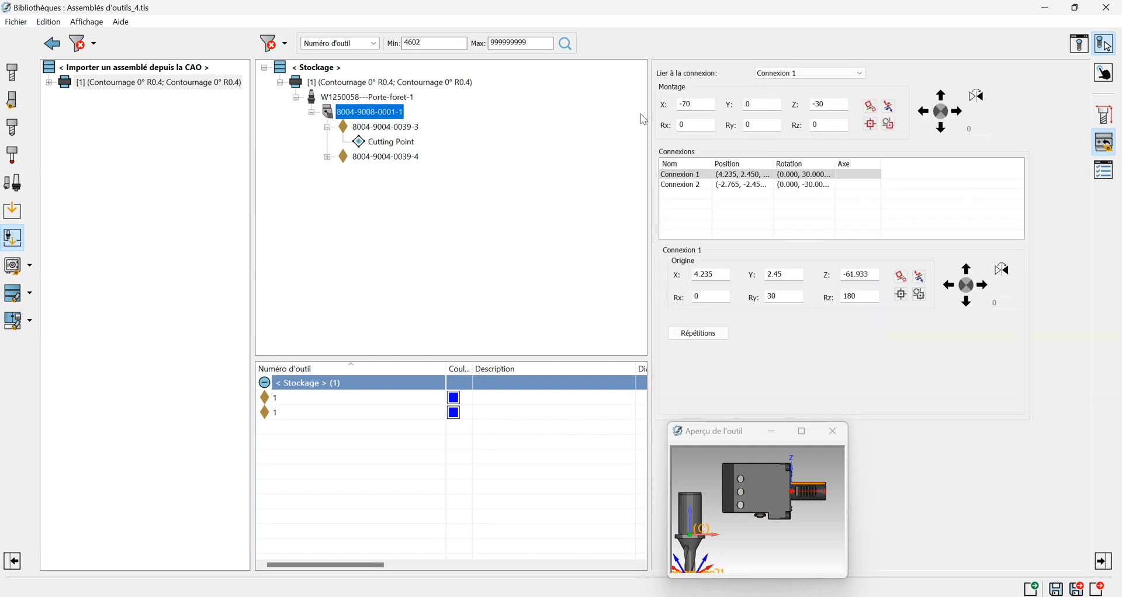
double_click(703, 104)
click(735, 517)
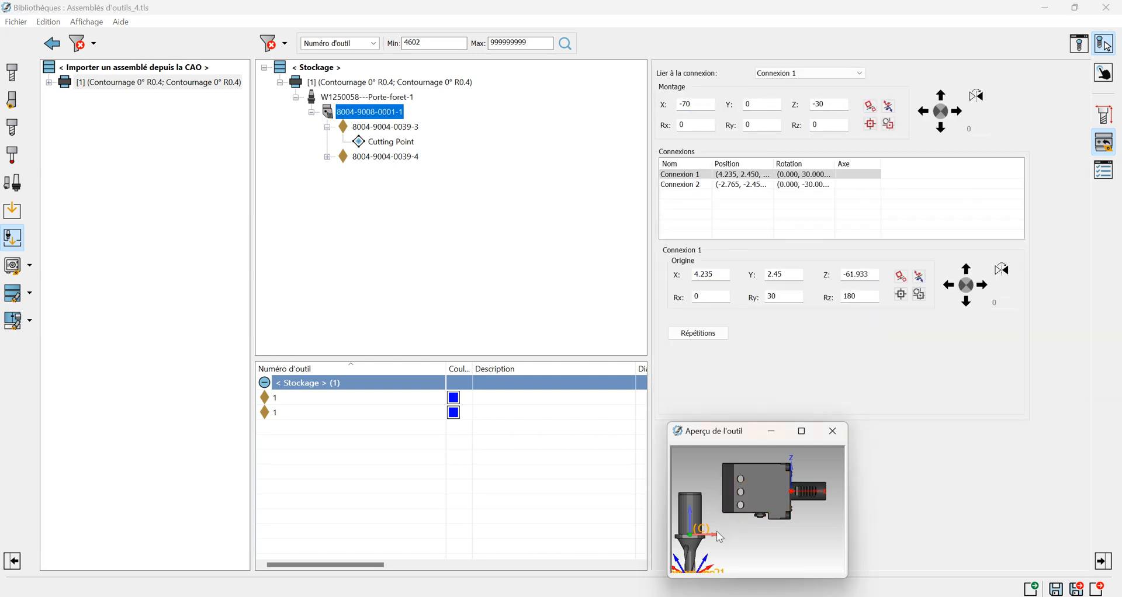
double_click(699, 105)
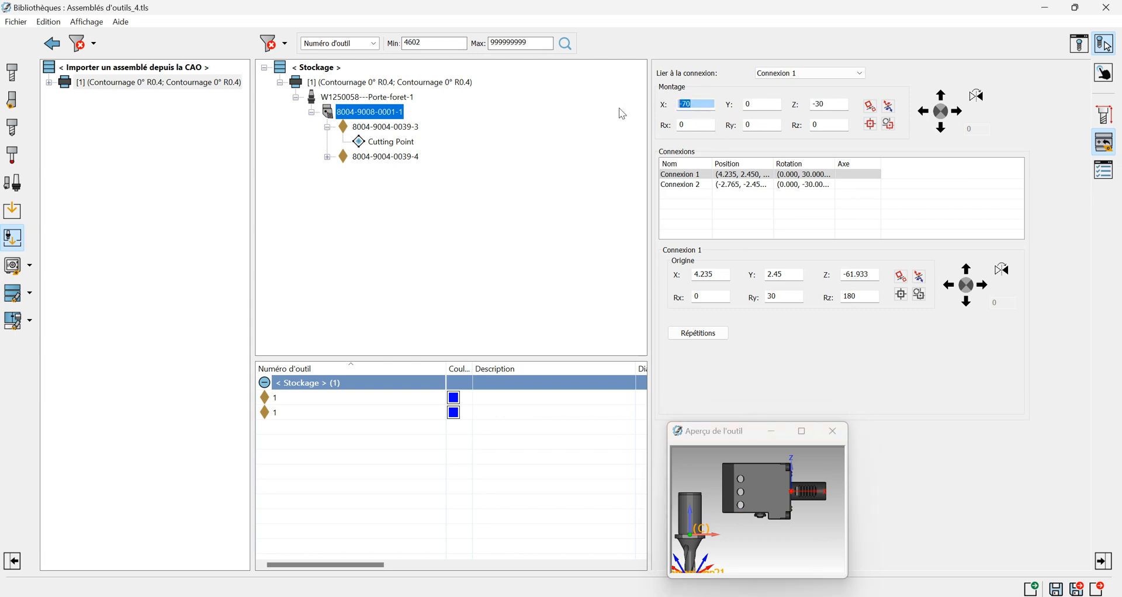
text(0)
double_click(832, 105)
text(0)
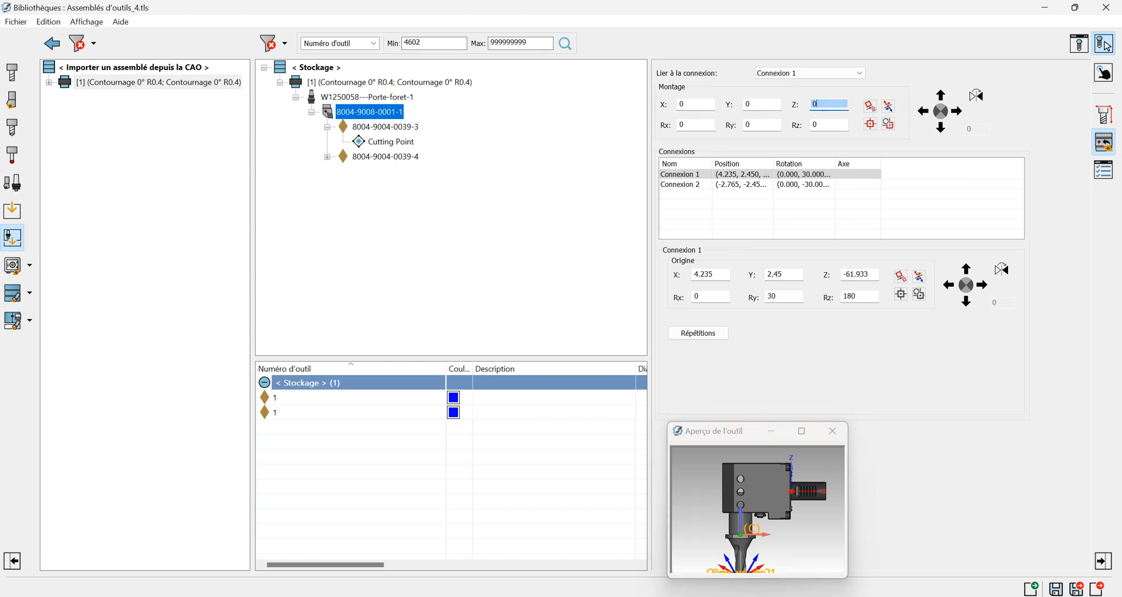
double_click(819, 124)
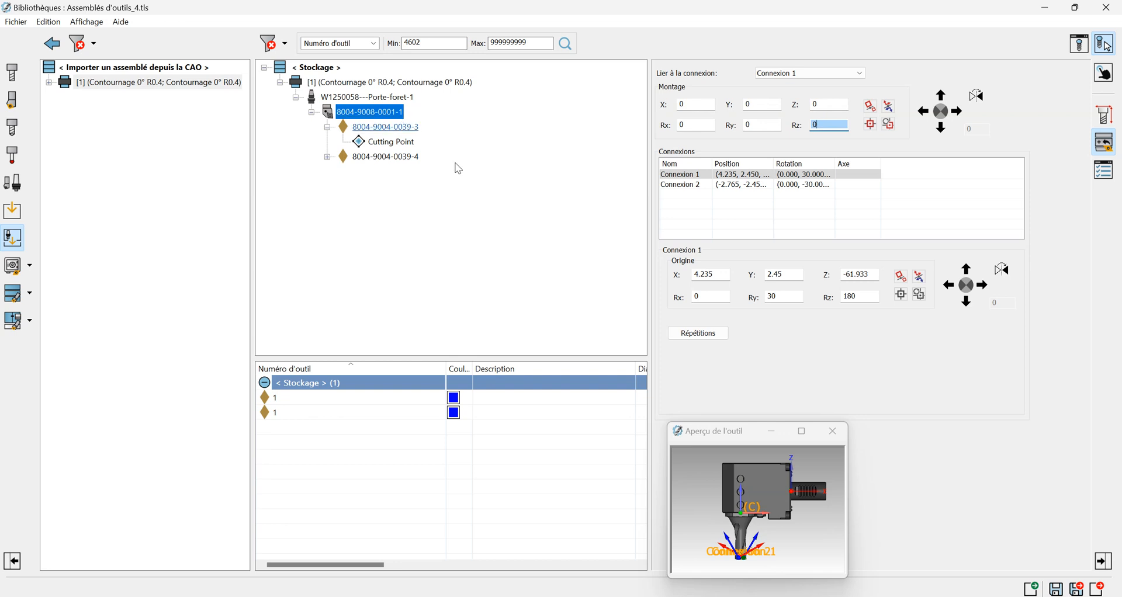
scroll(760, 528, up, 3)
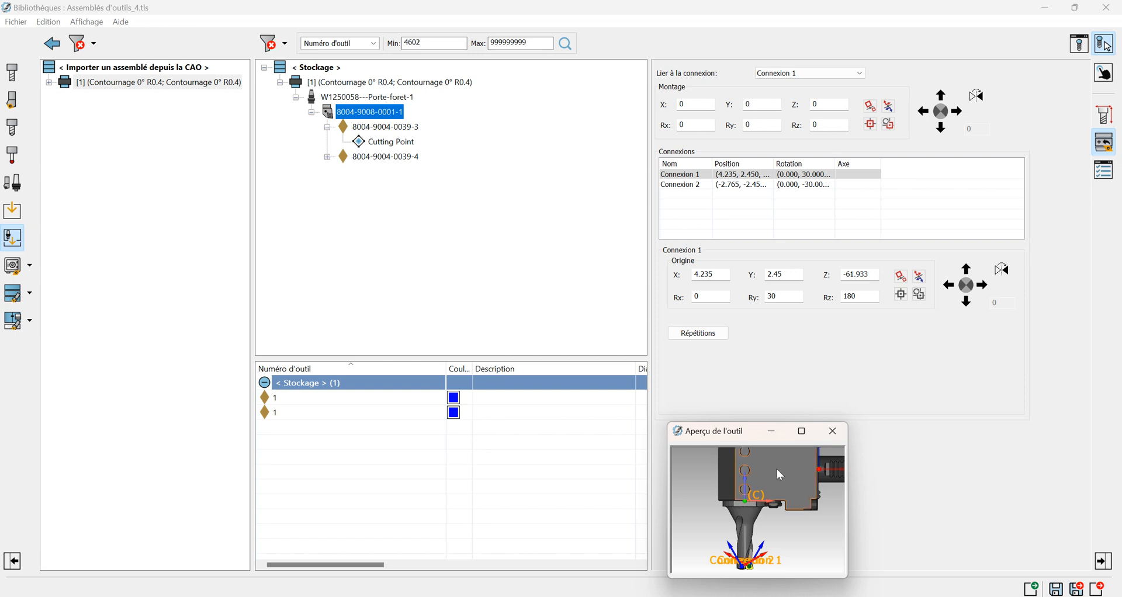
scroll(778, 498, down, 1)
scroll(770, 560, up, 2)
scroll(772, 547, up, 3)
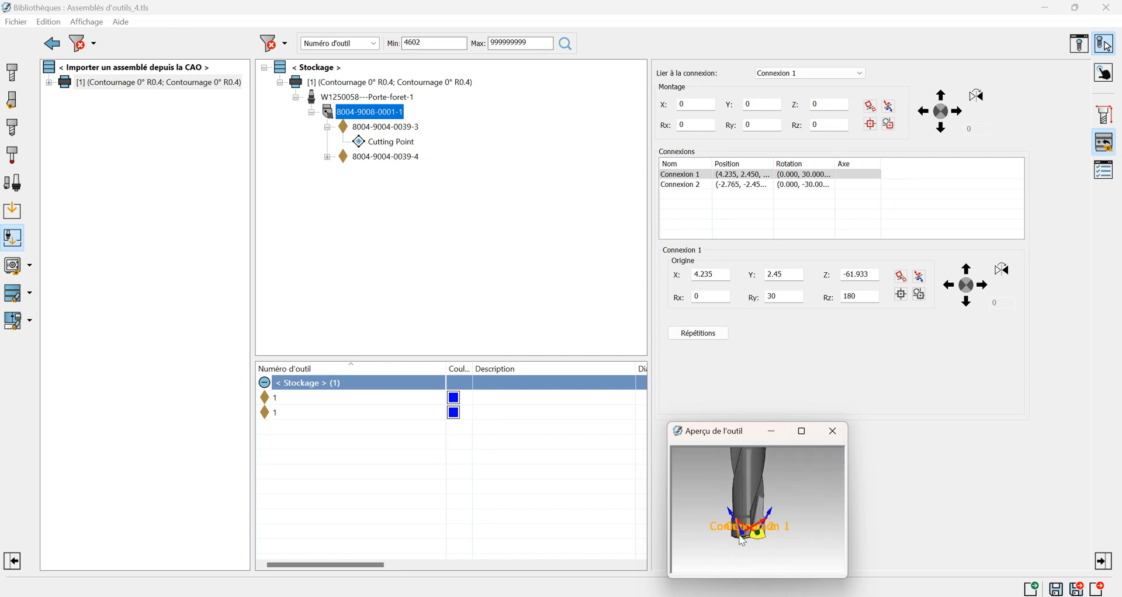
click(378, 145)
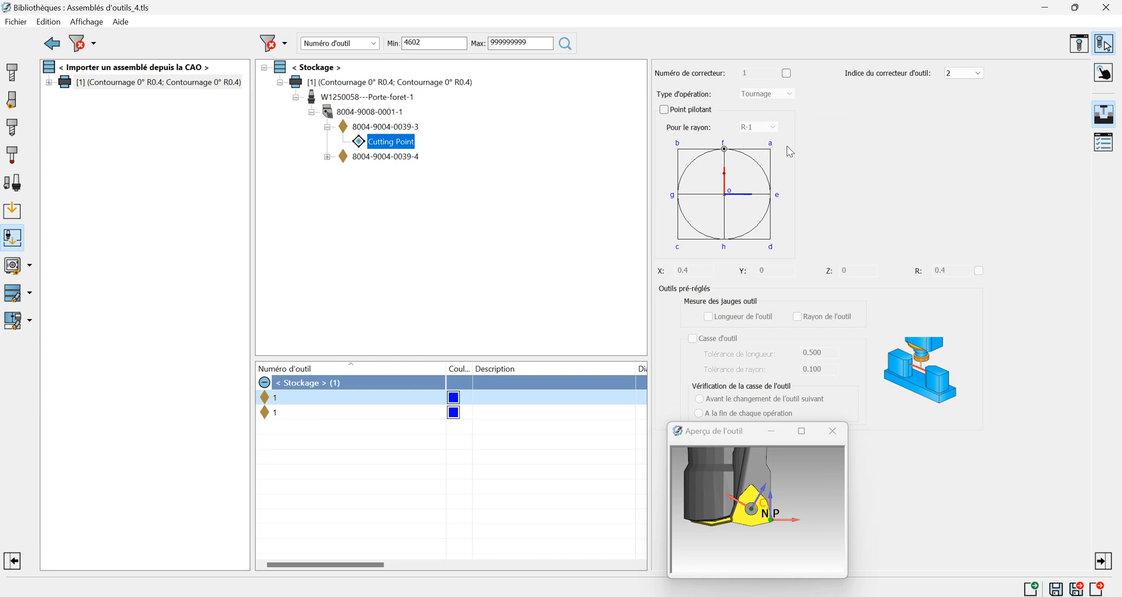
click(665, 110)
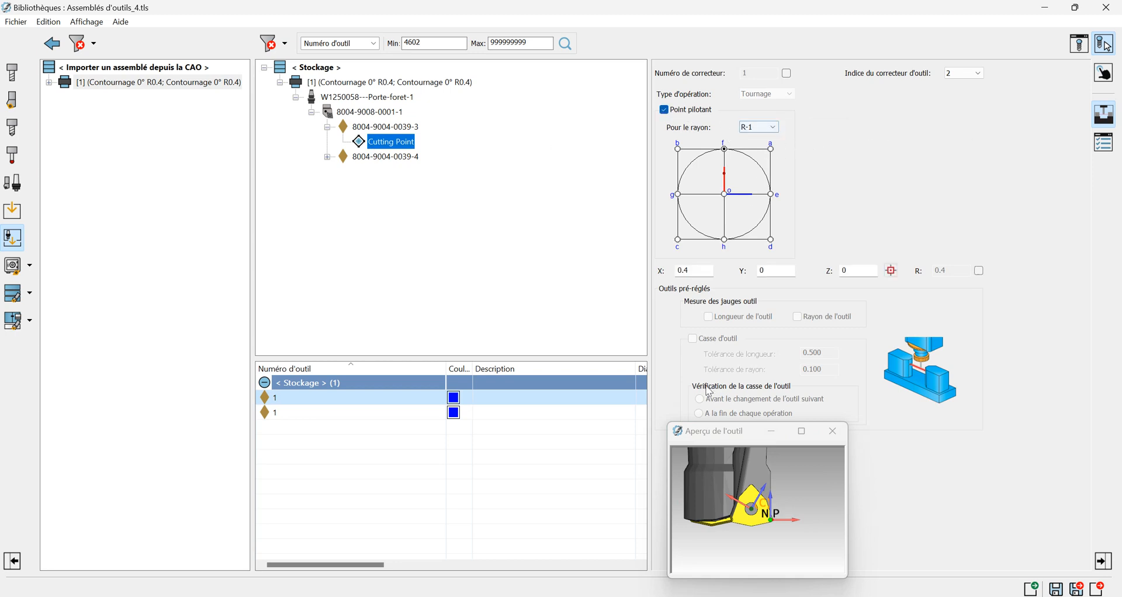
scroll(750, 506, up, 5)
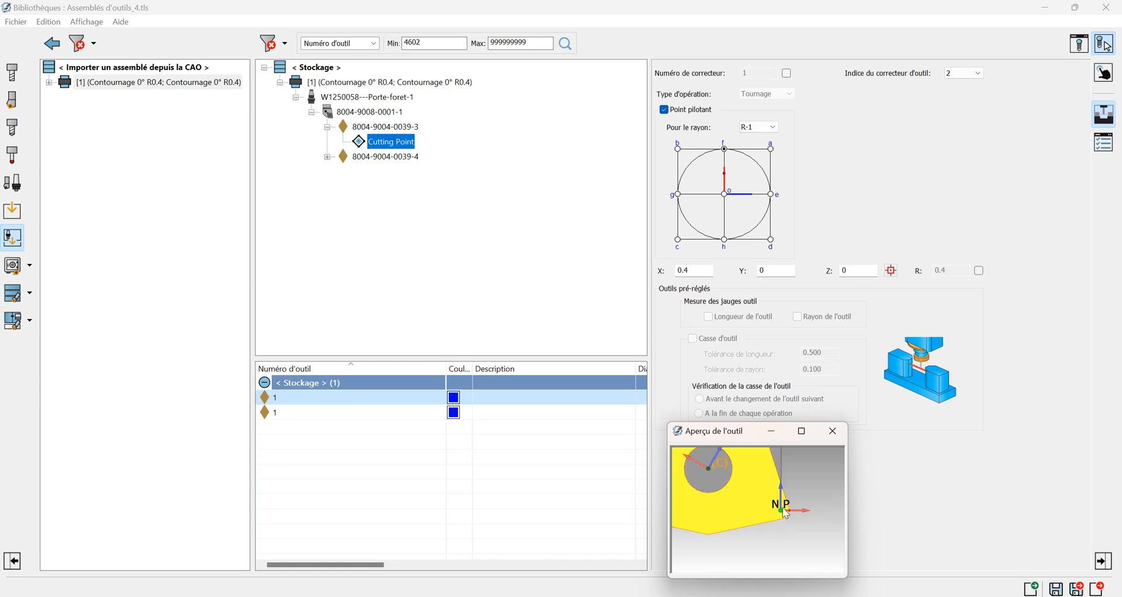
- Try the driving point on radii R-2, R-3 and R-4, comparing each in the preview, and return it to R-1
click(770, 126)
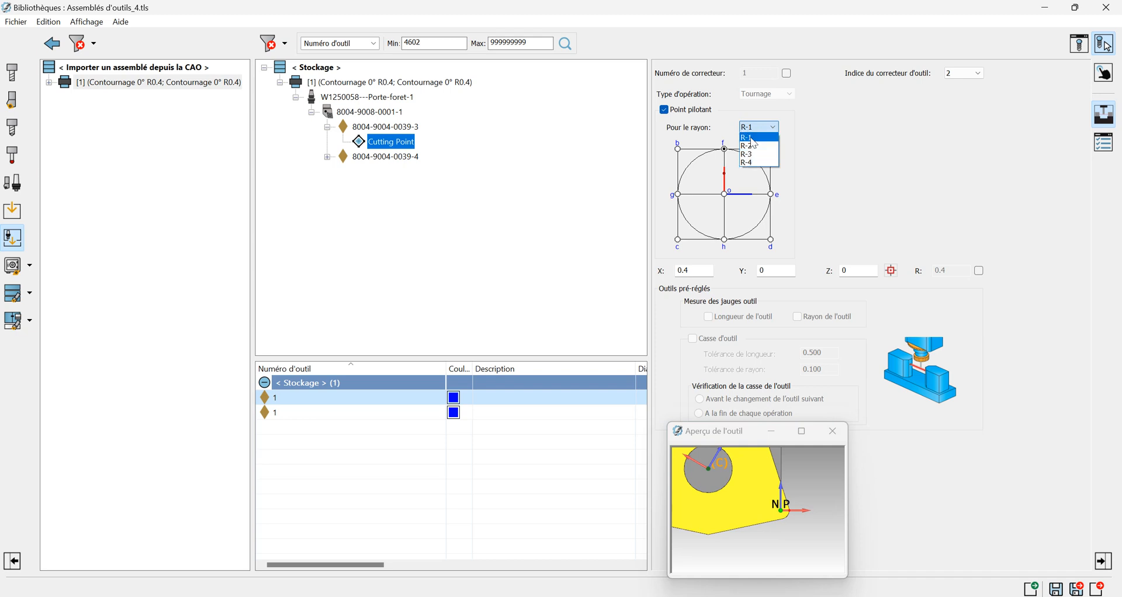
click(752, 146)
click(761, 130)
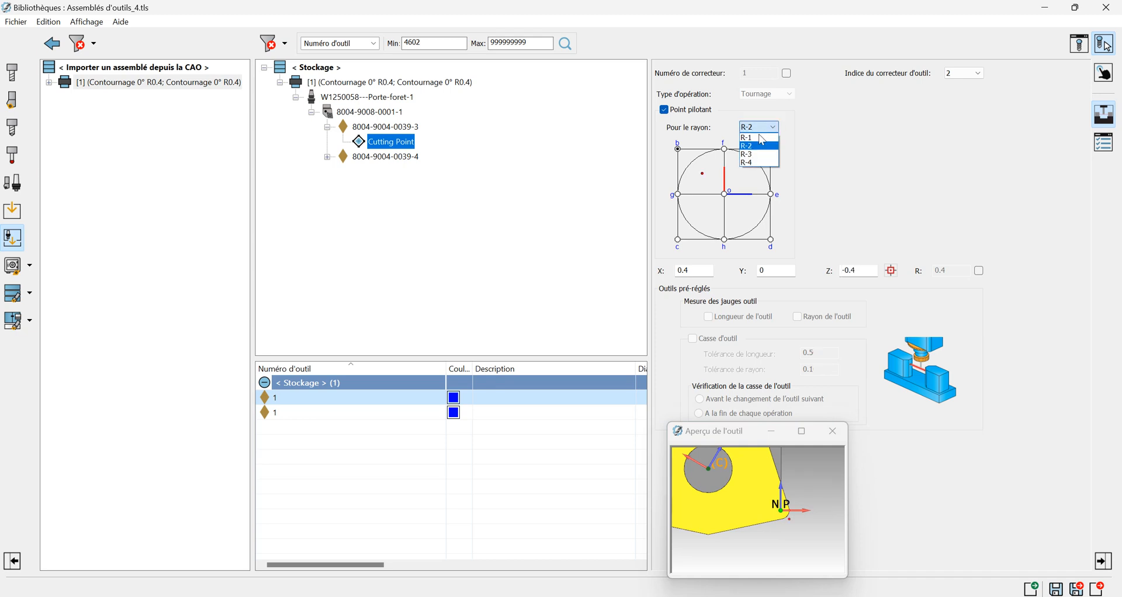
click(751, 155)
scroll(765, 490, down, 2)
scroll(708, 512, up, 2)
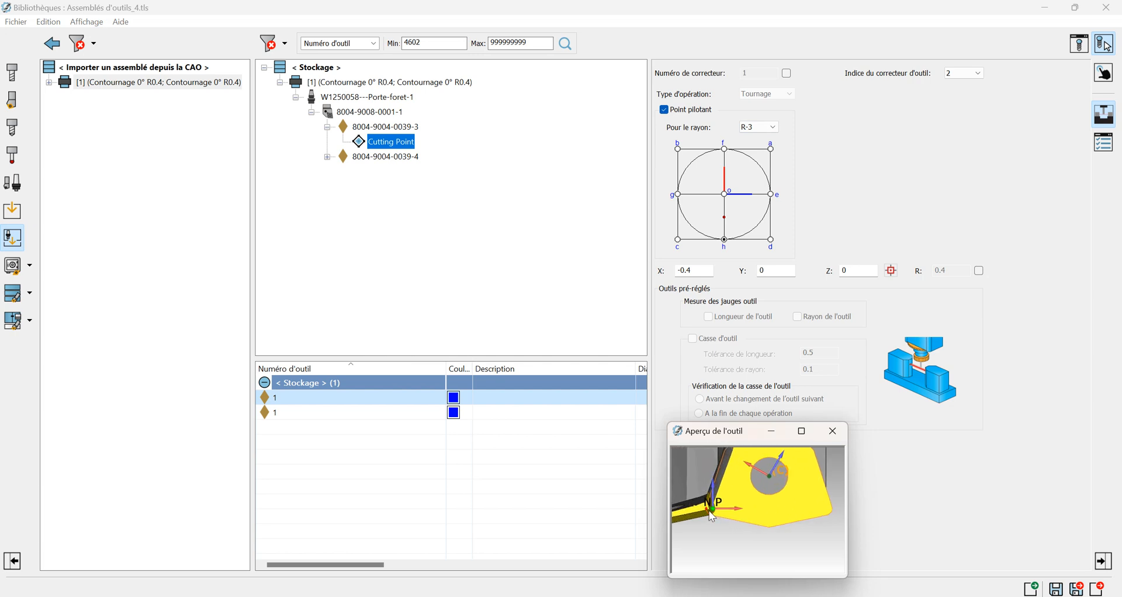
click(758, 127)
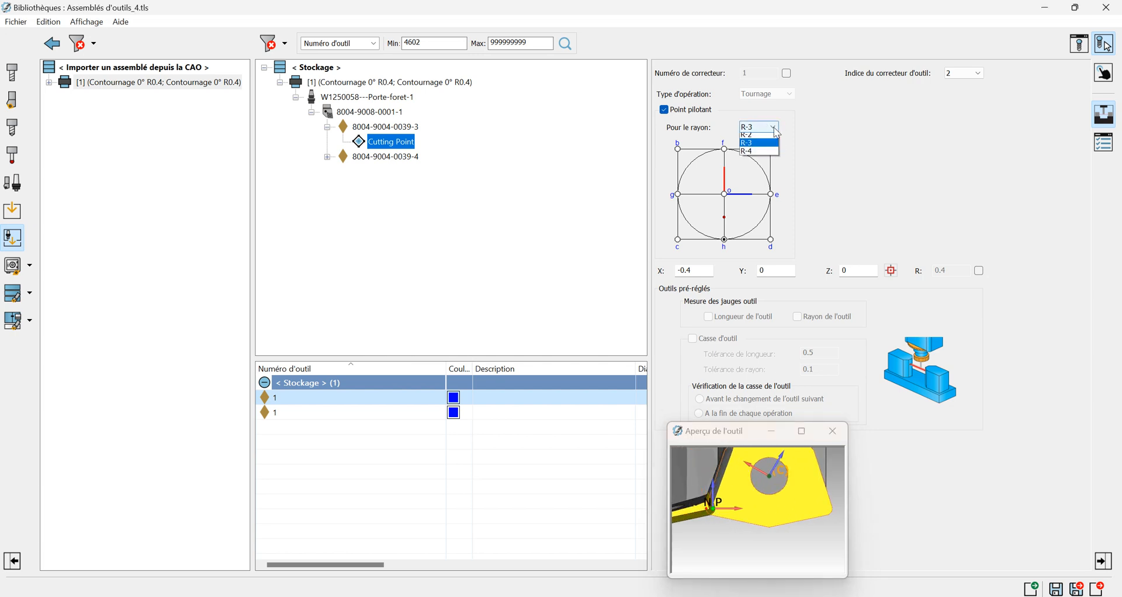
click(757, 163)
scroll(768, 502, down, 1)
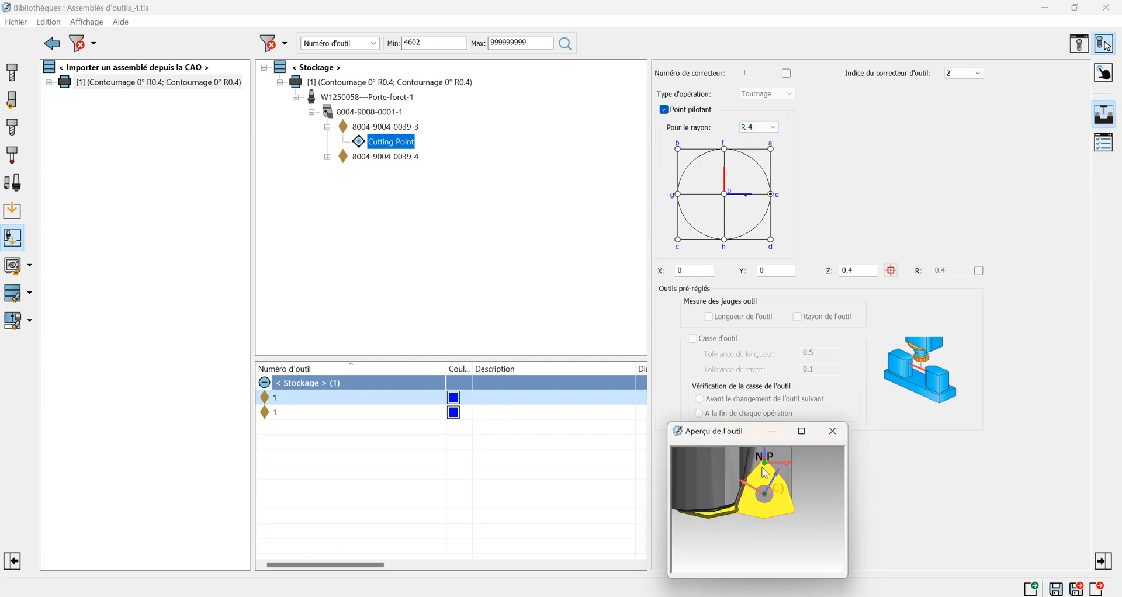
click(759, 127)
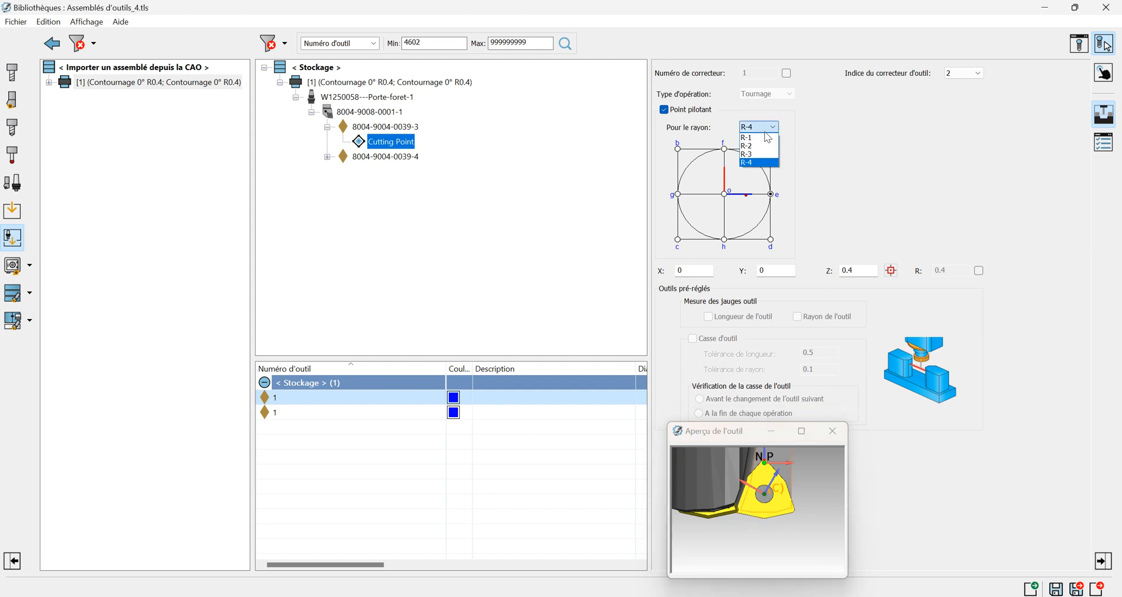
click(757, 135)
scroll(792, 519, up, 2)
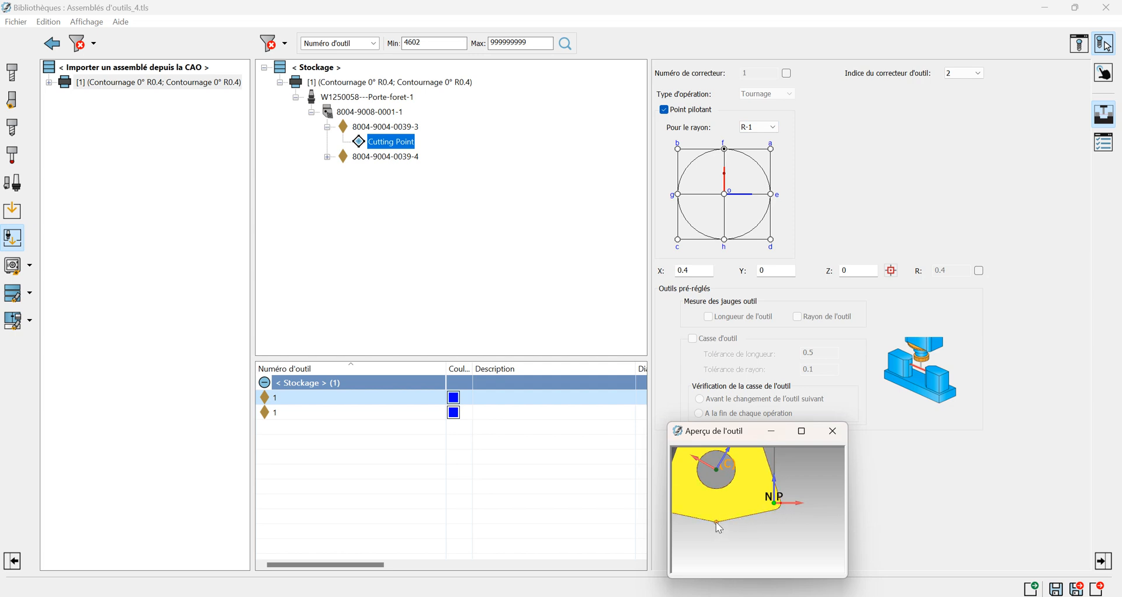
- Try positions a and b for the R-1 driving point and inspect its placement on the insert corner
scroll(783, 504, up, 4)
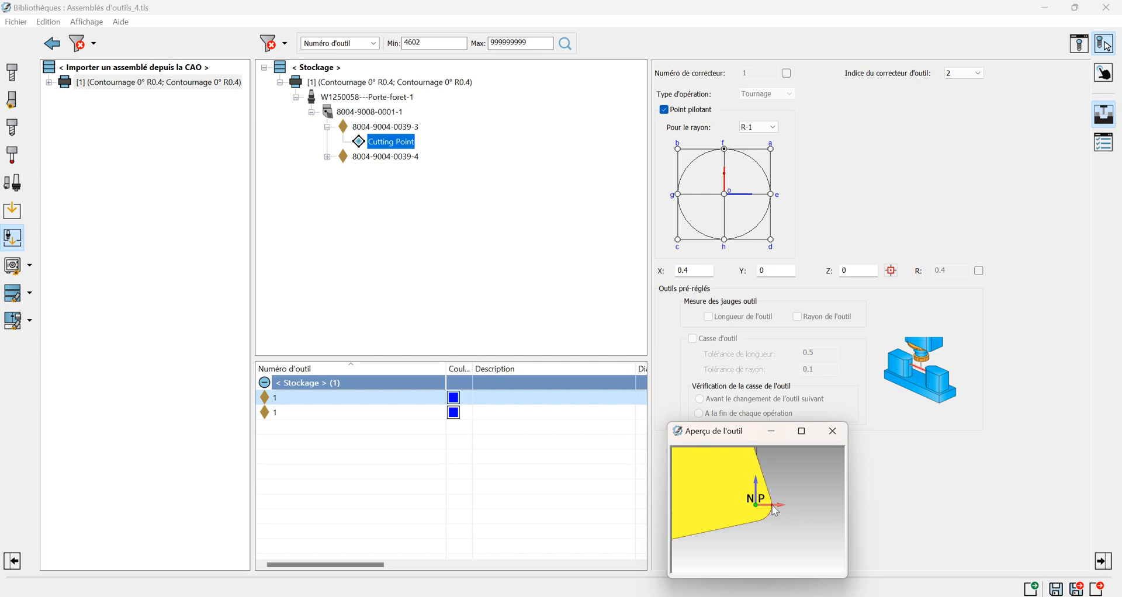
scroll(772, 505, down, 4)
scroll(725, 526, up, 6)
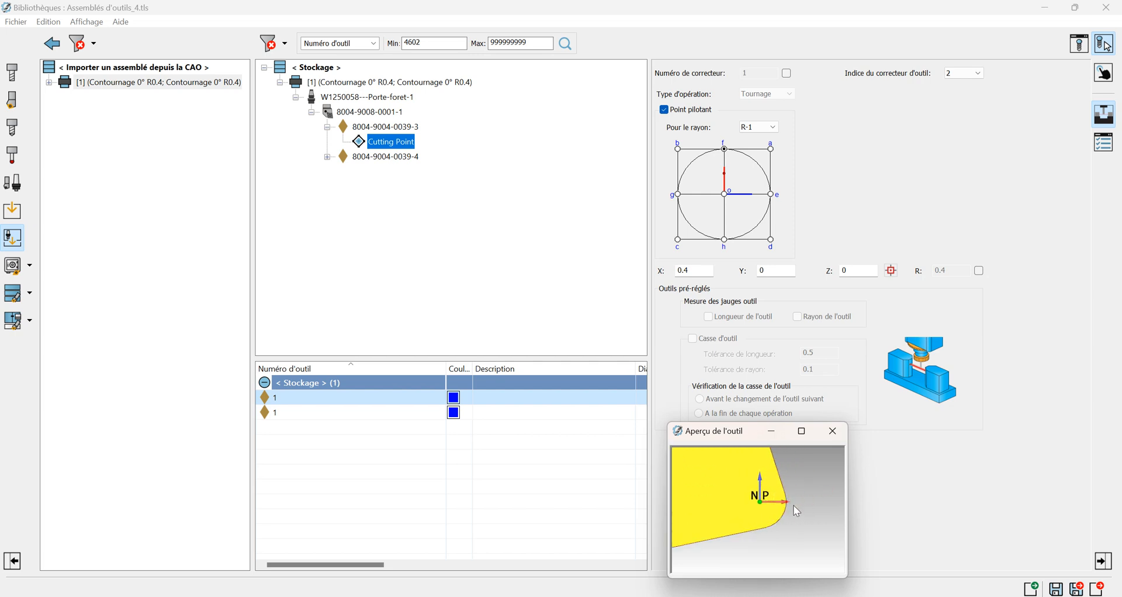
scroll(792, 509, up, 2)
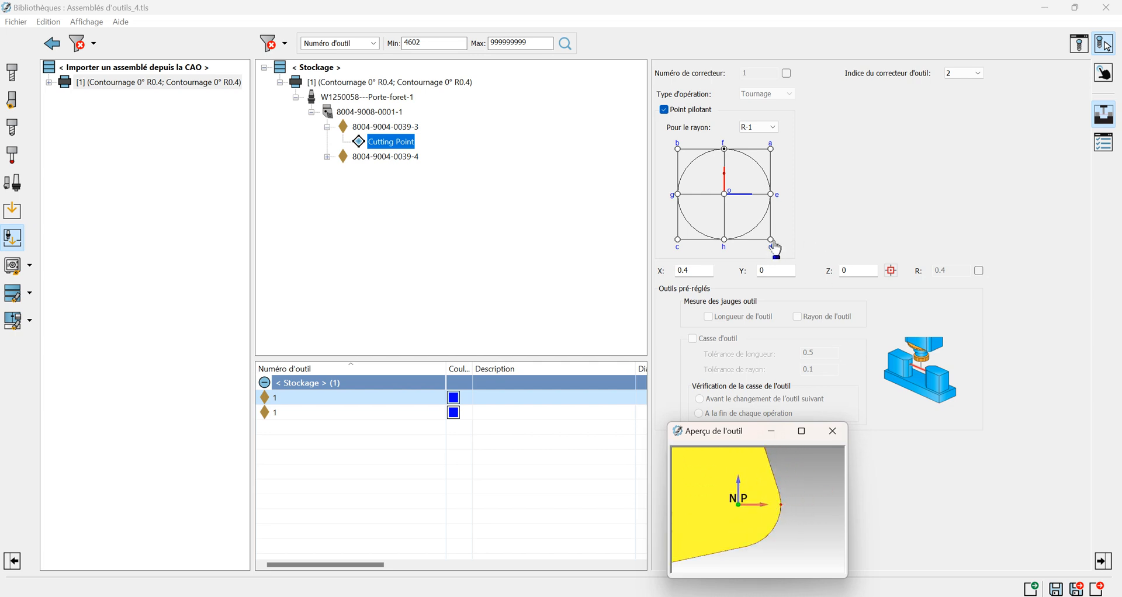
click(771, 150)
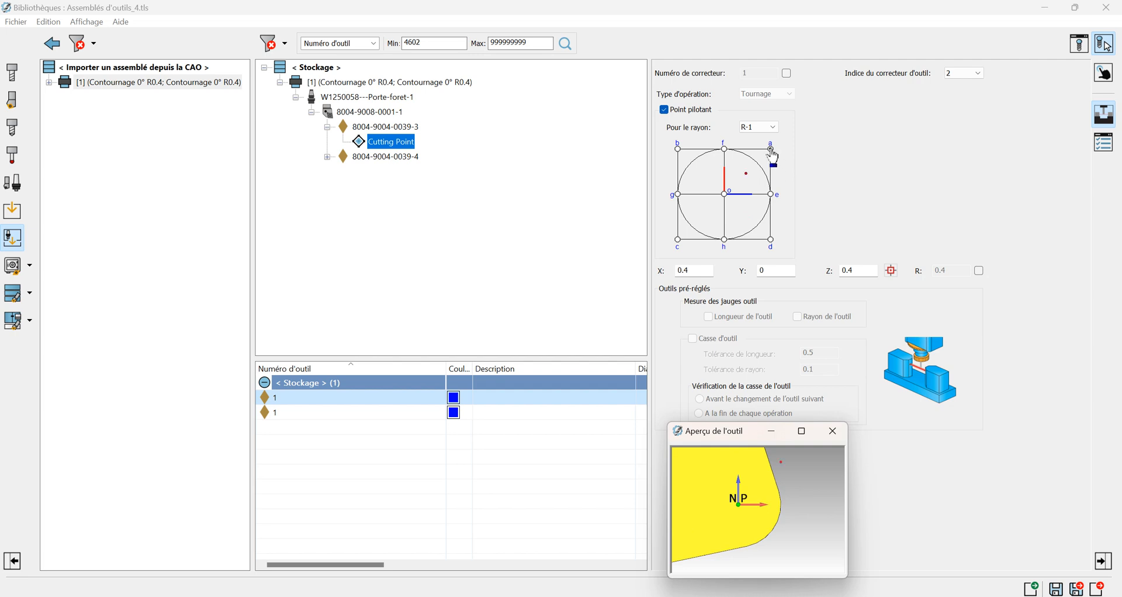
click(725, 149)
scroll(779, 517, down, 1)
scroll(742, 521, down, 10)
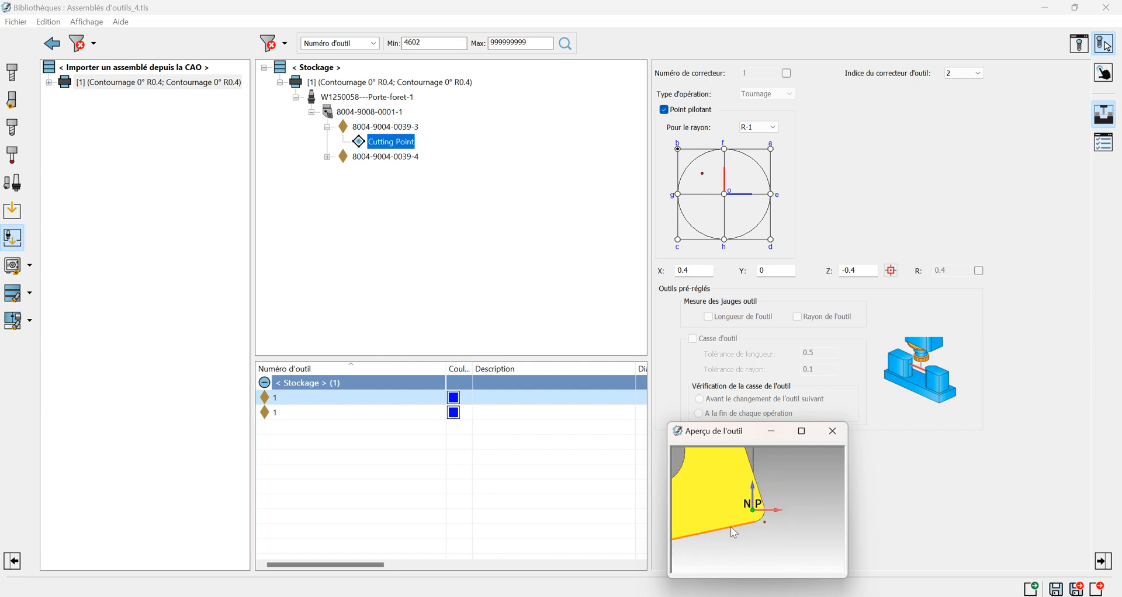
scroll(759, 511, up, 3)
scroll(751, 507, down, 3)
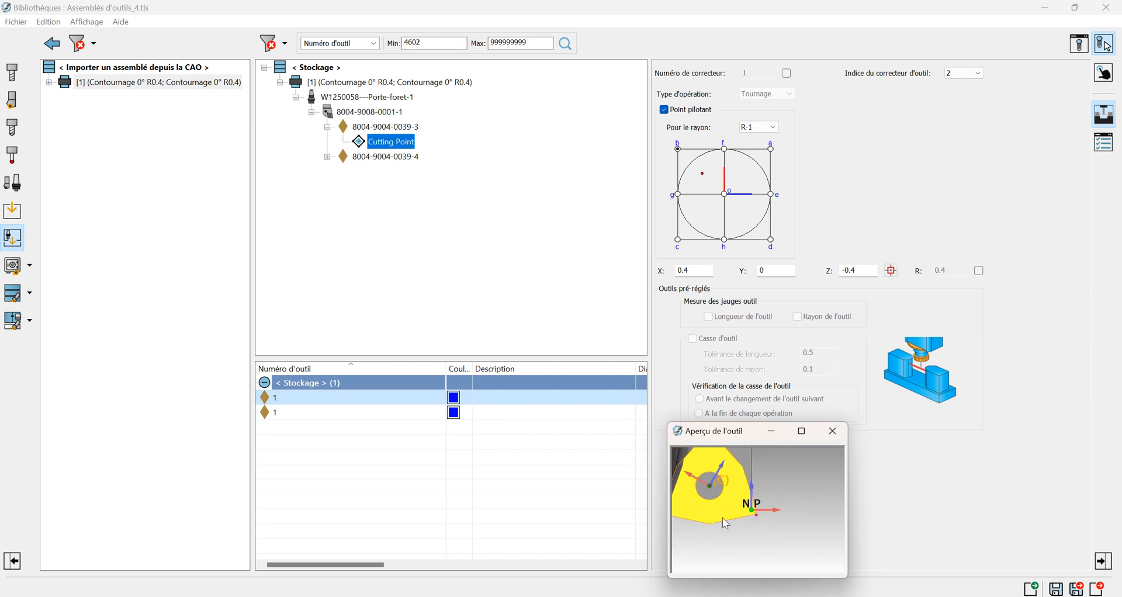
scroll(720, 519, up, 3)
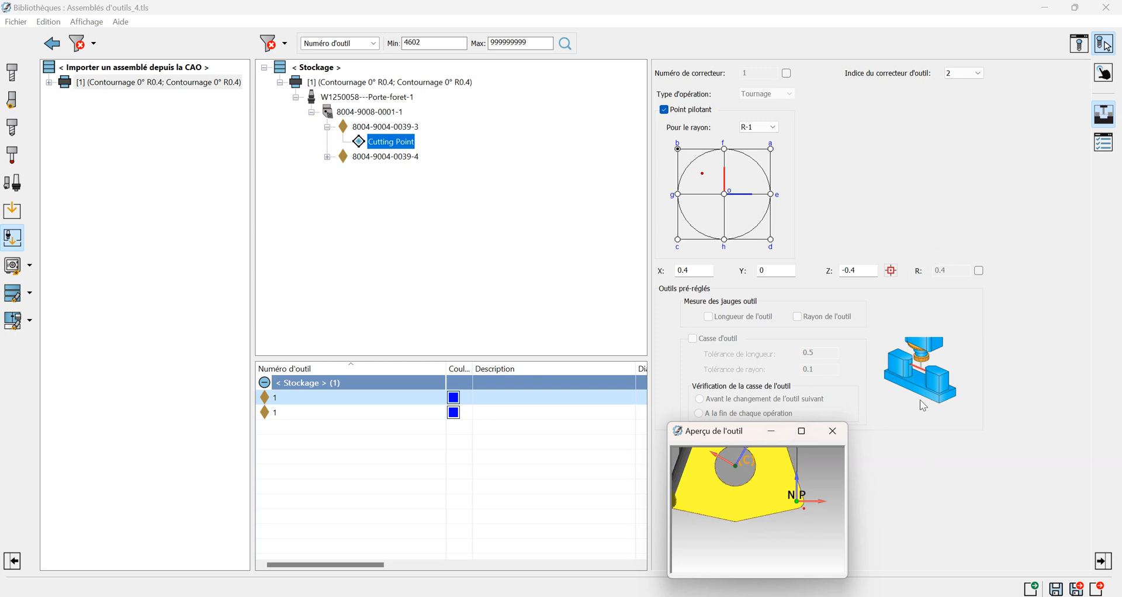
- Pick the insert's lowest tip as the driving point to define its Z, and set its X to 0.4
click(891, 271)
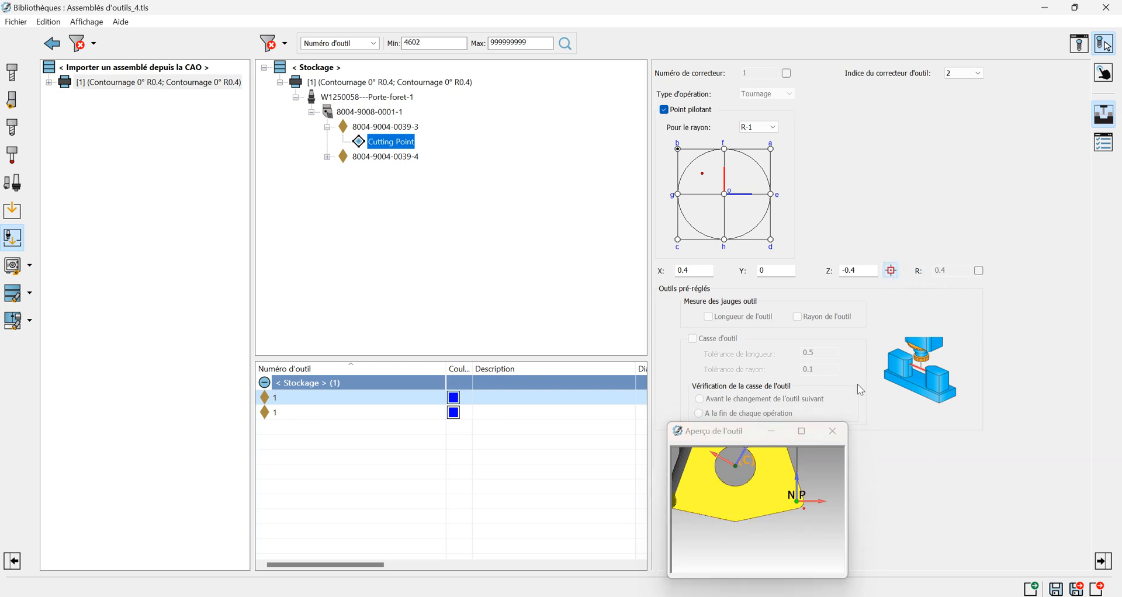
click(736, 522)
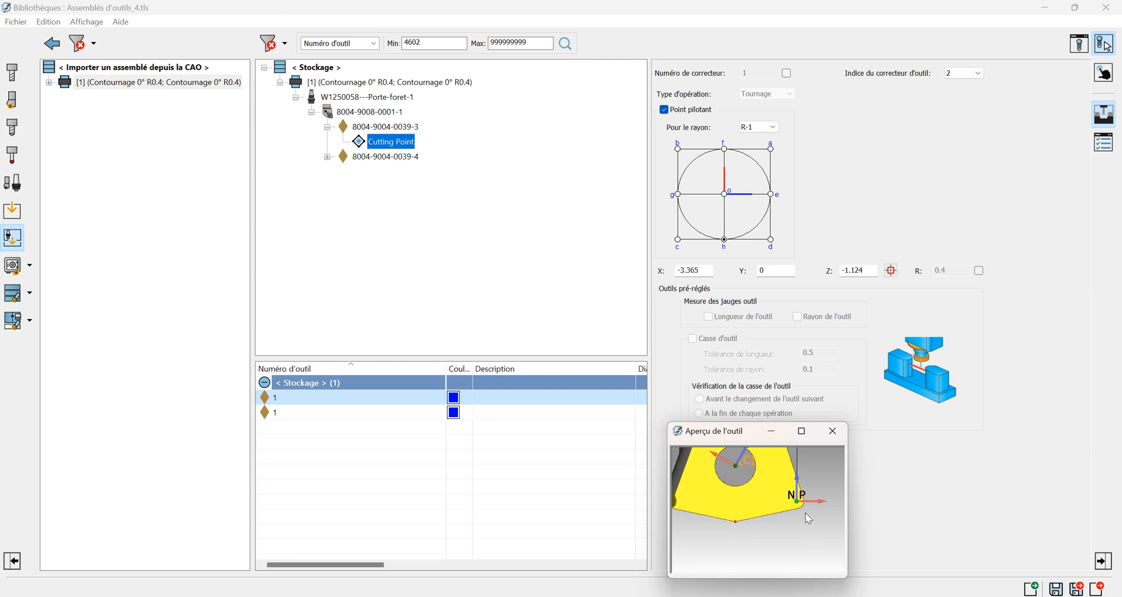
click(864, 270)
click(770, 519)
click(701, 271)
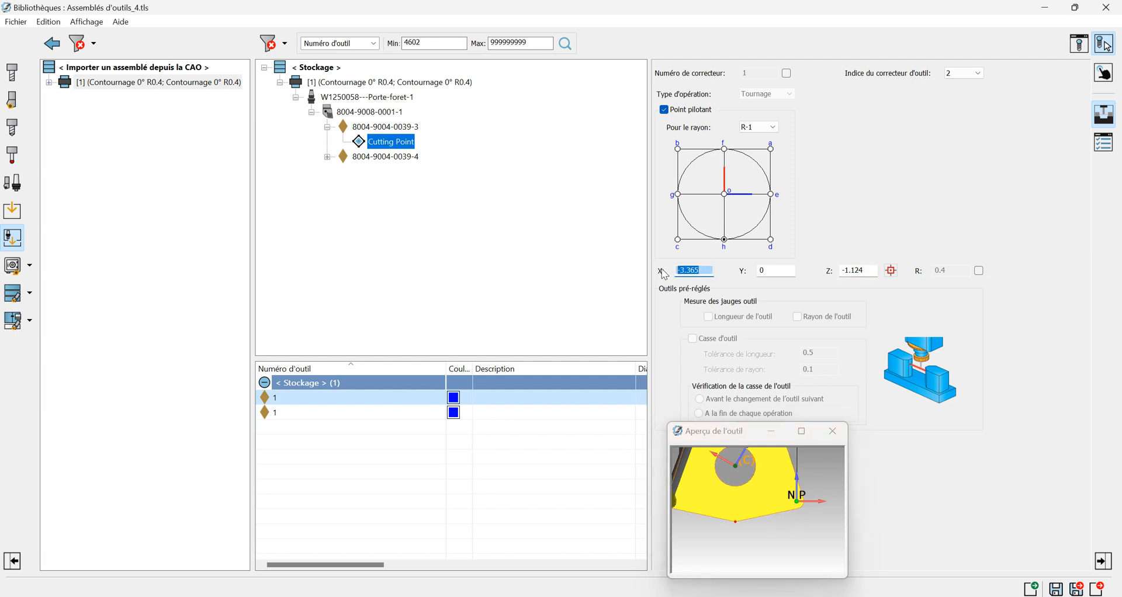
text(0.4)
click(746, 554)
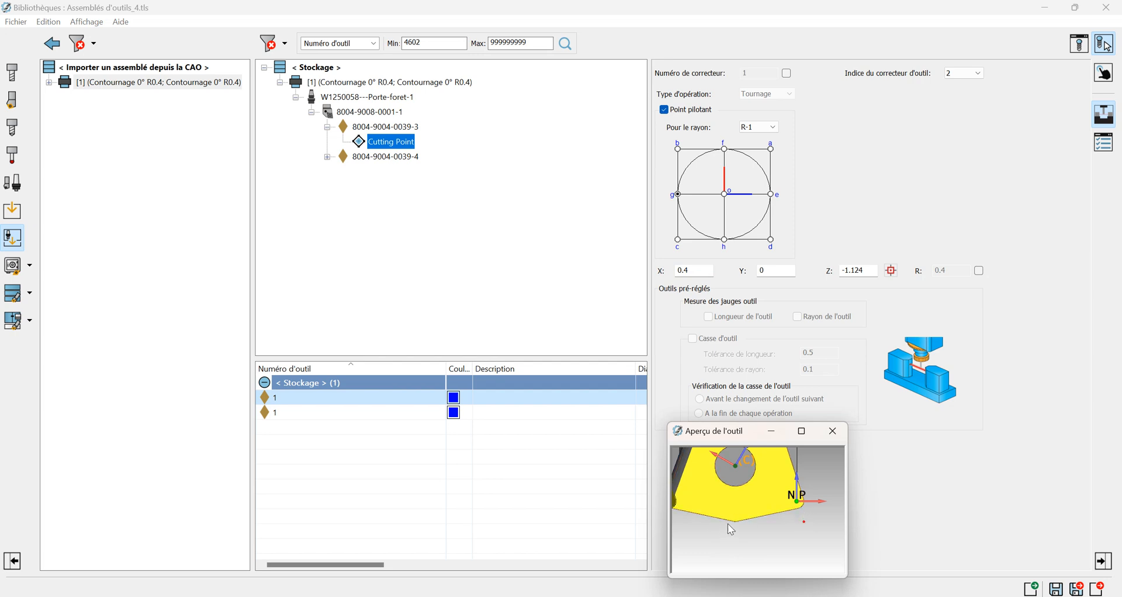
- Examine the driving point's position relative to the insert and the whole tool in the preview from several angles
scroll(796, 537, down, 3)
scroll(763, 504, up, 3)
scroll(759, 507, down, 2)
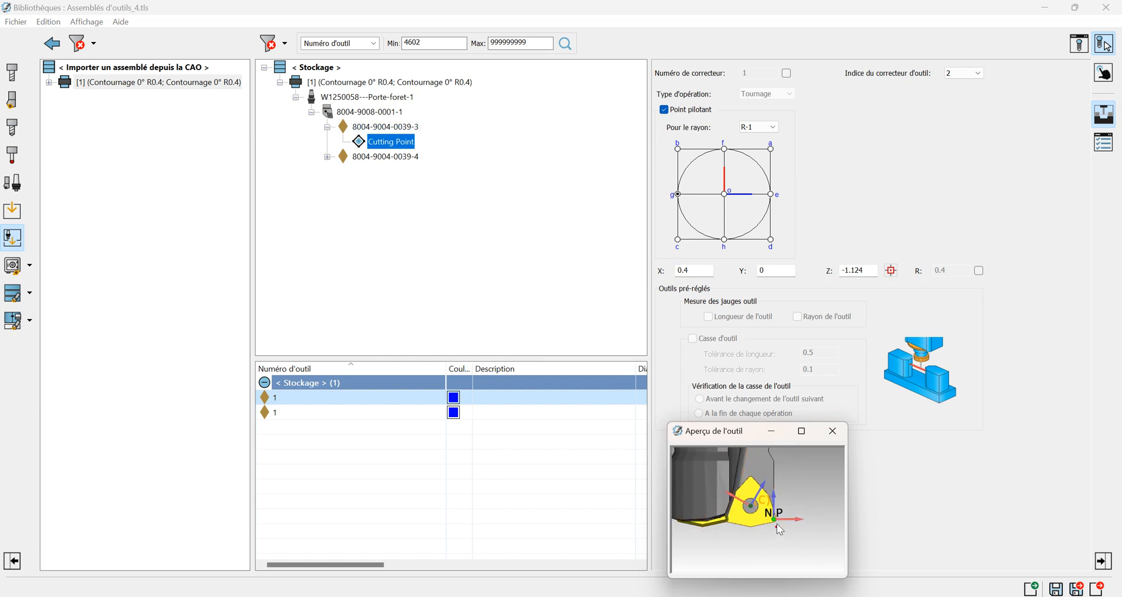
scroll(777, 523, down, 3)
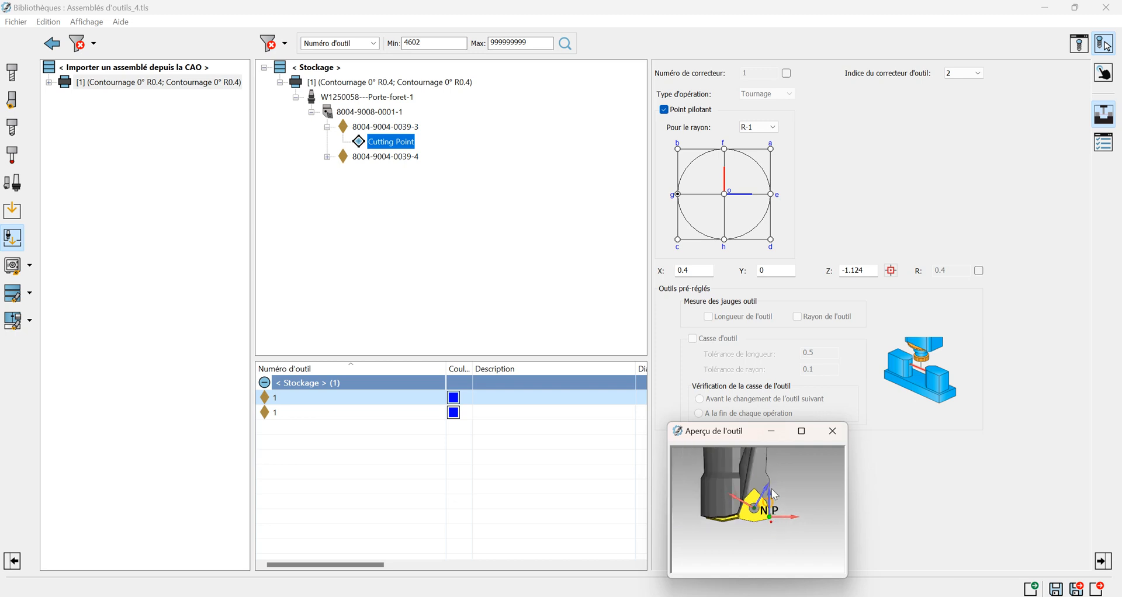
scroll(755, 514, down, 4)
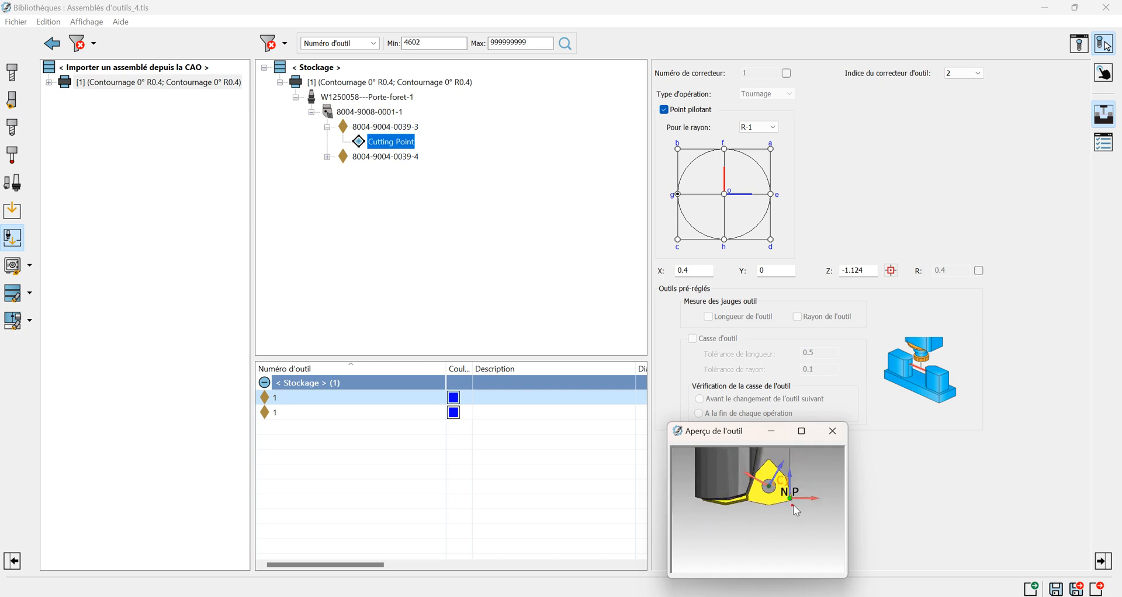
middle_drag(762, 511, 735, 486)
scroll(763, 512, up, 2)
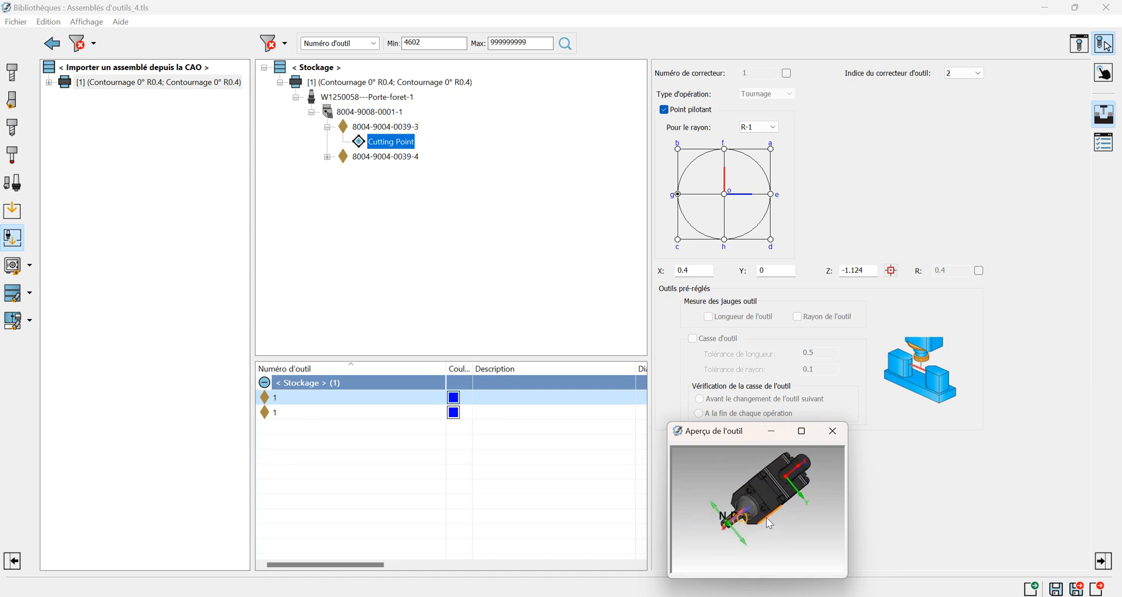
middle_drag(786, 517, 714, 473)
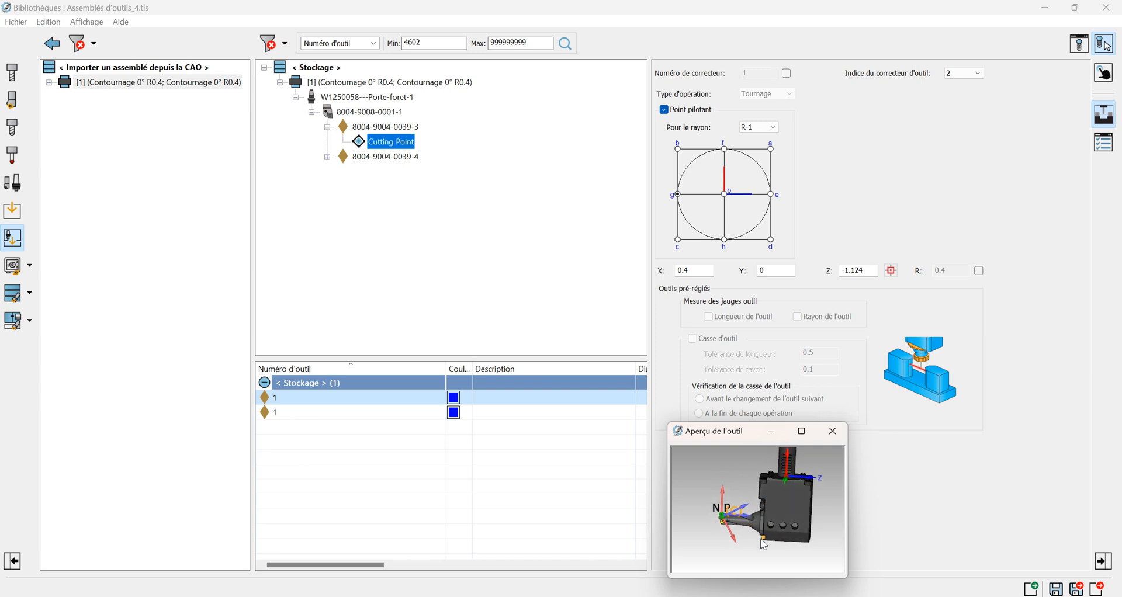